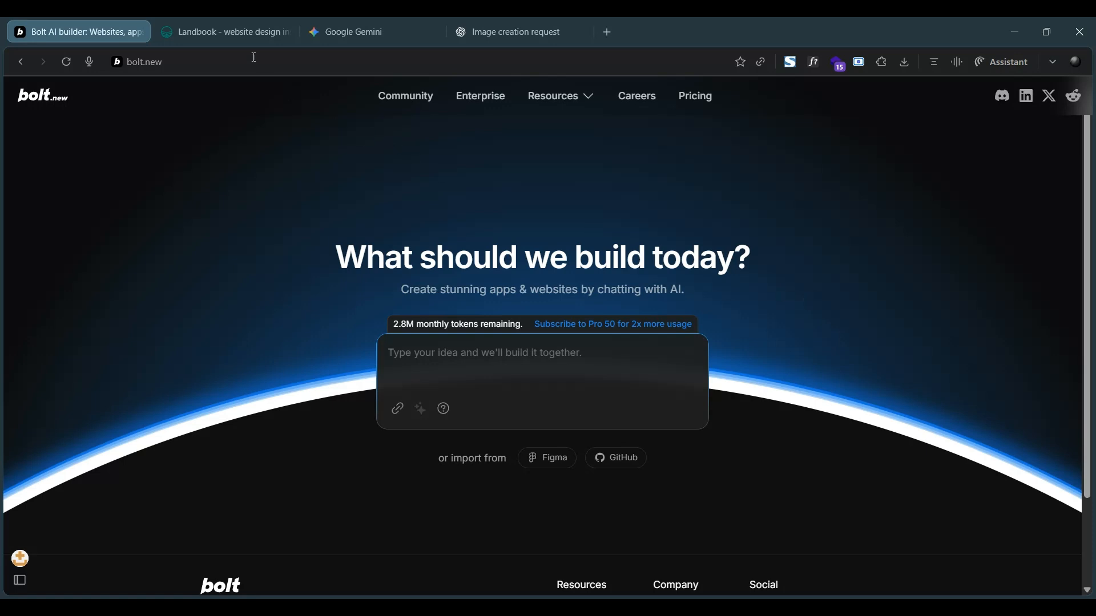
Switch to the Landbook page and capture a screenshot of the Euveka "Creation Without Limitation" hero section
click(218, 22)
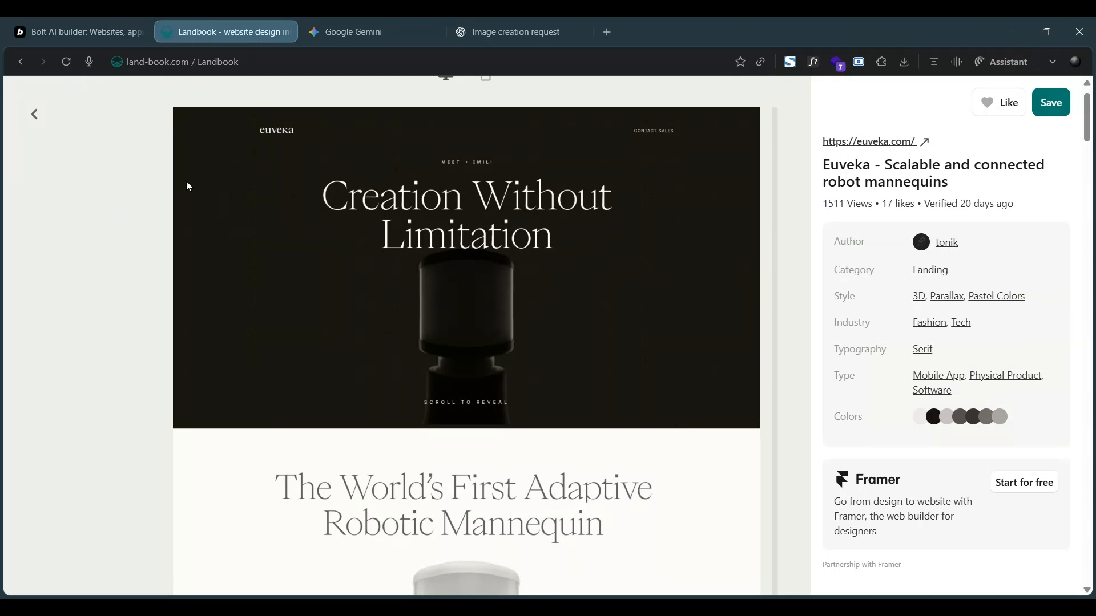
key(shift+super+s)
drag(173, 107, 760, 429)
Return to Bolt and attach the captured hero screenshot to the new project prompt
click(90, 23)
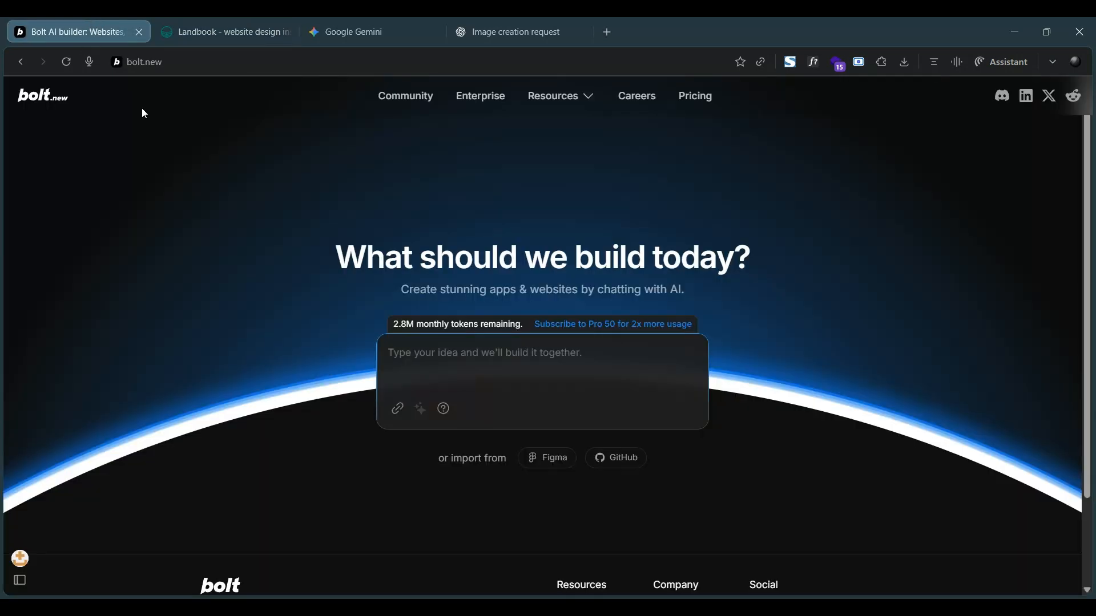
click(421, 364)
key(ctrl+v)
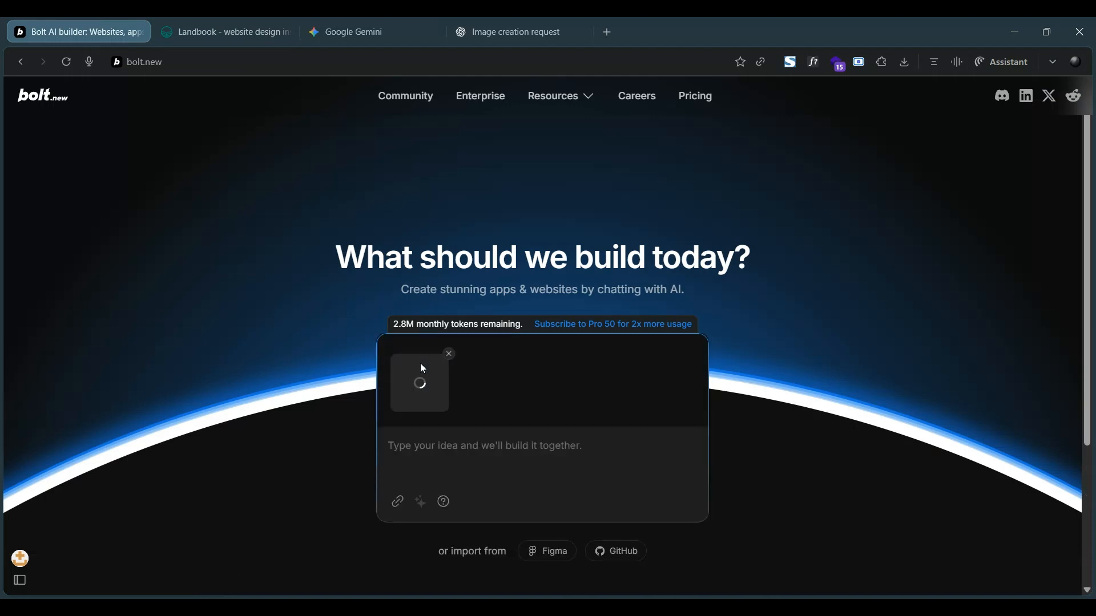
Submit the prompt "replicate this hero section UI from the image with pixel perfect accuracy"
text(rep)
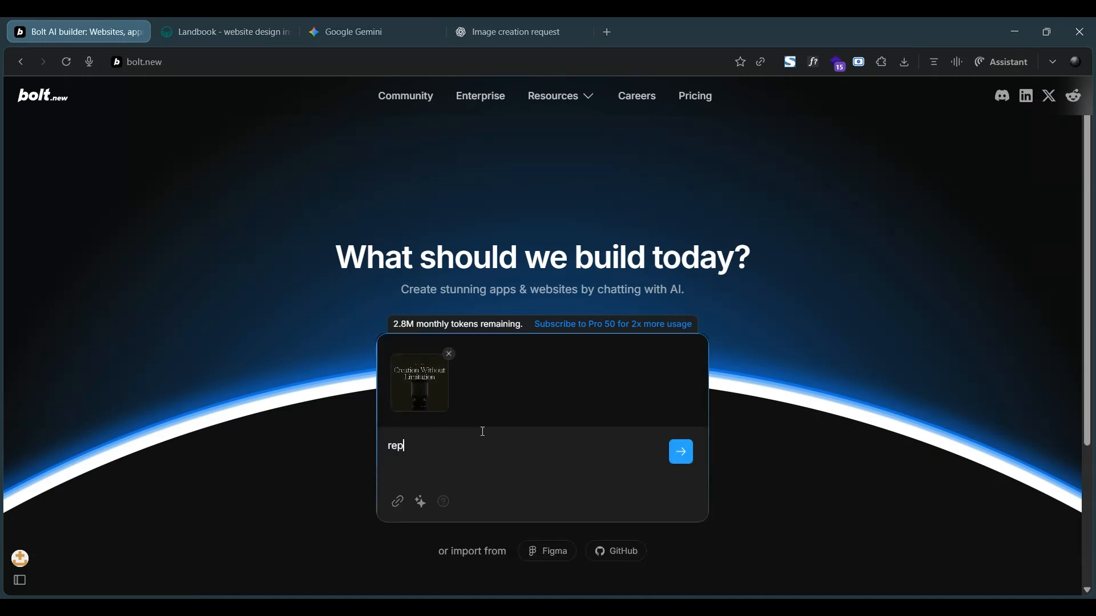
text(licate this hero section UI from the )
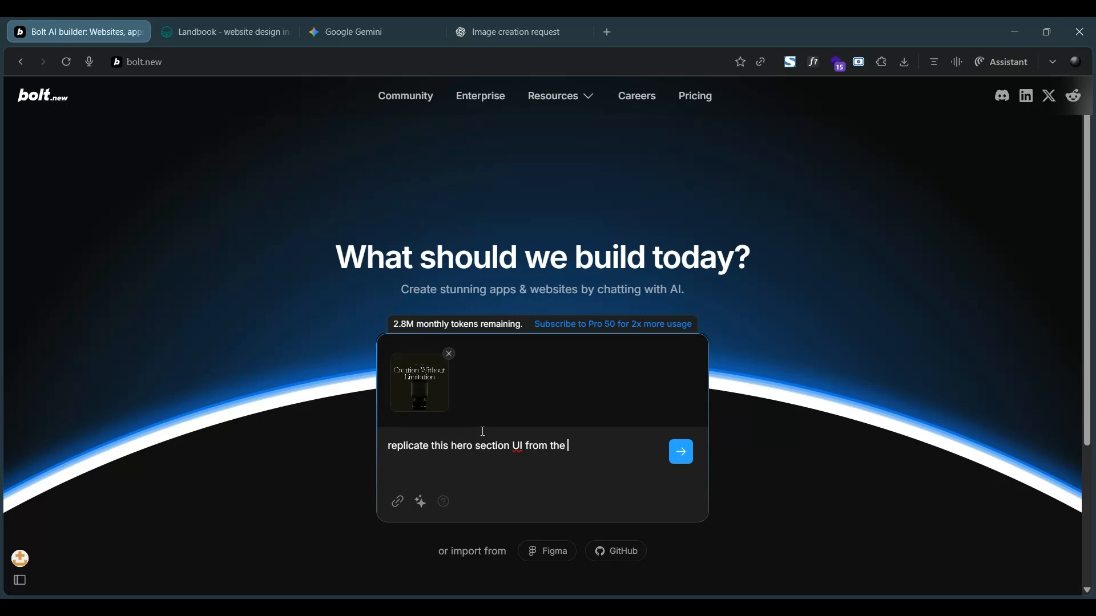
text(image with pixel perfect accuracy)
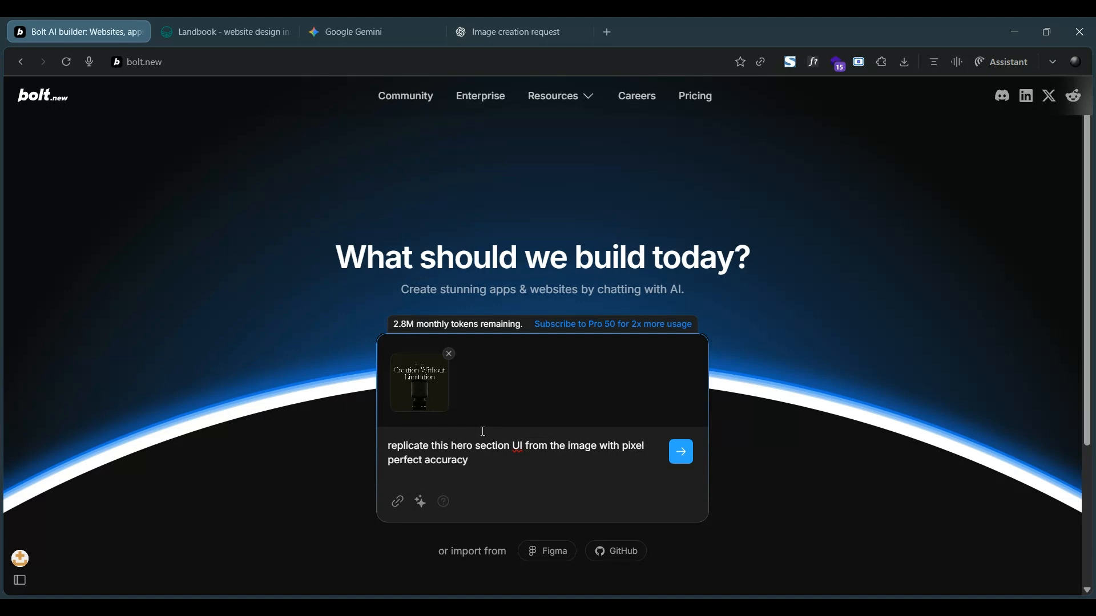
click(682, 454)
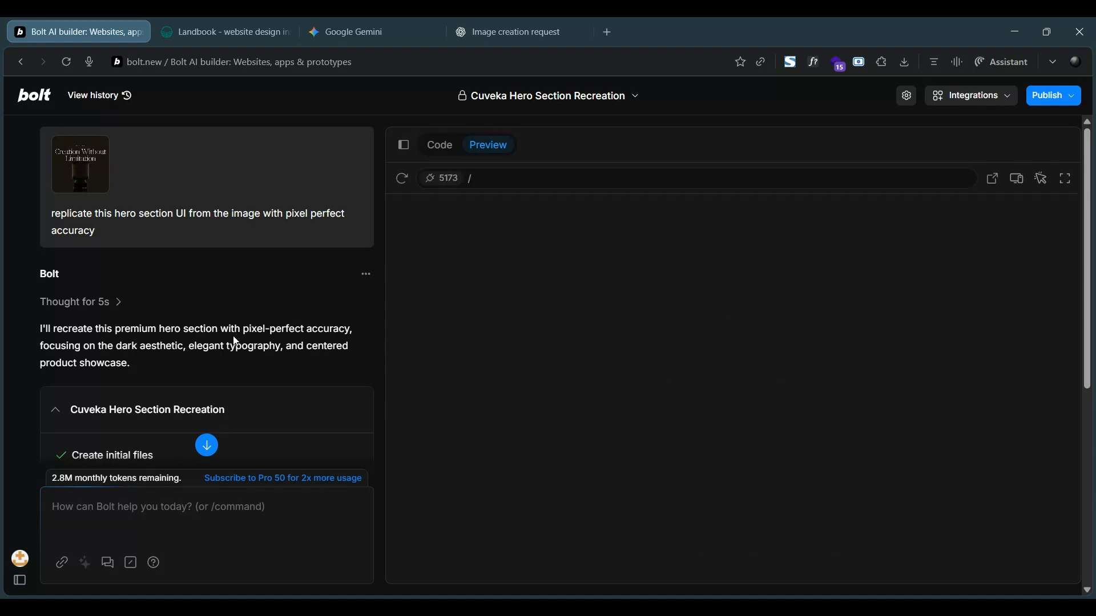
Submit "theres no typography or content, its blank please fix. check the image attached for what i want" with the hero screenshot attached
scroll(236, 341, up, 1)
scroll(236, 341, down, 4)
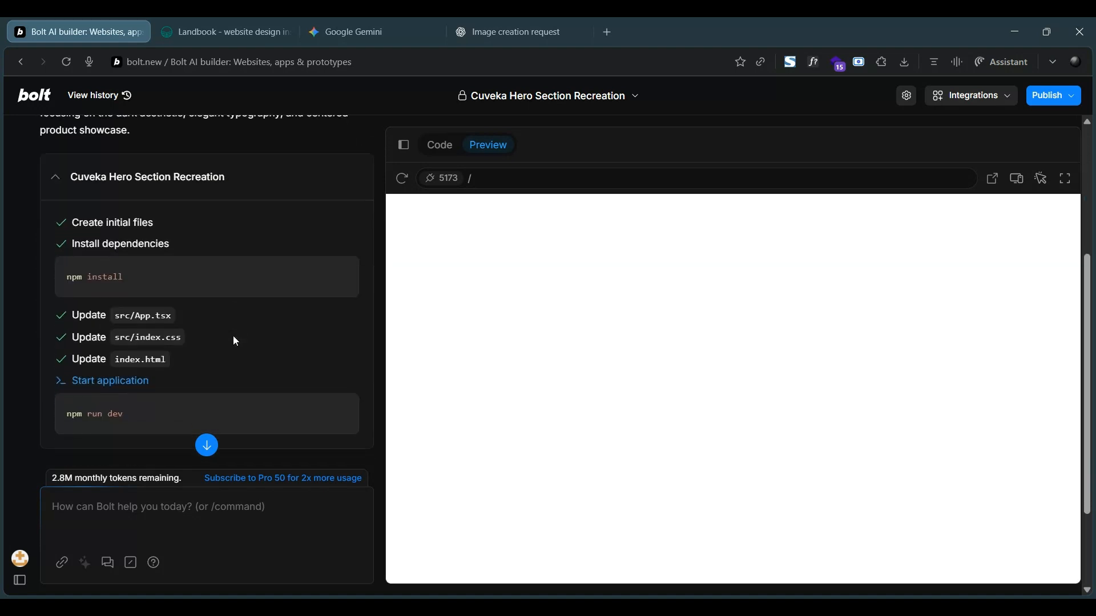
scroll(272, 262, down, 1)
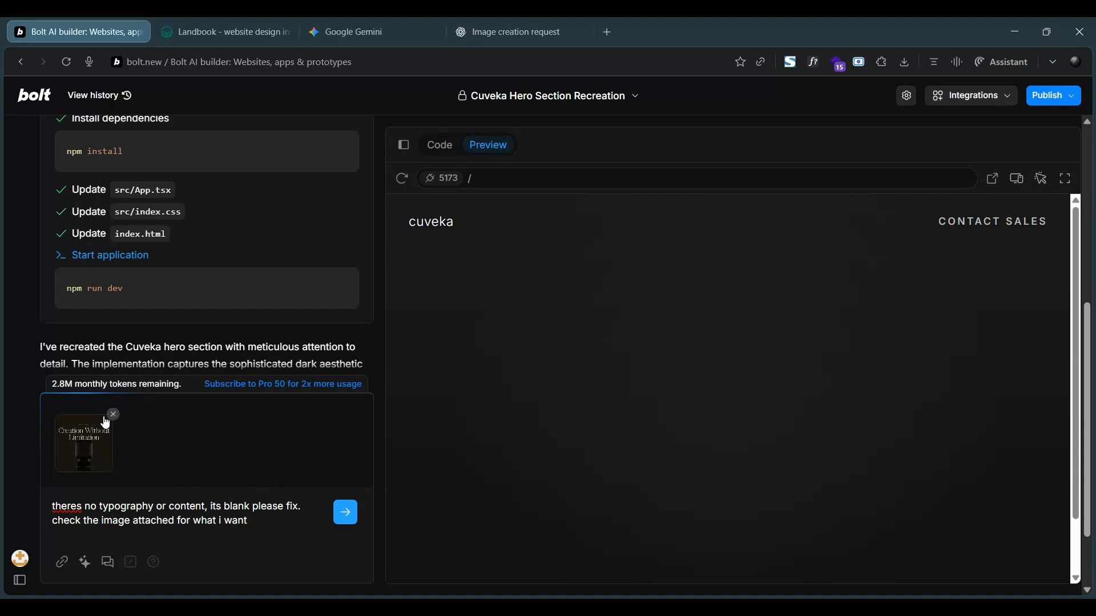
click(345, 512)
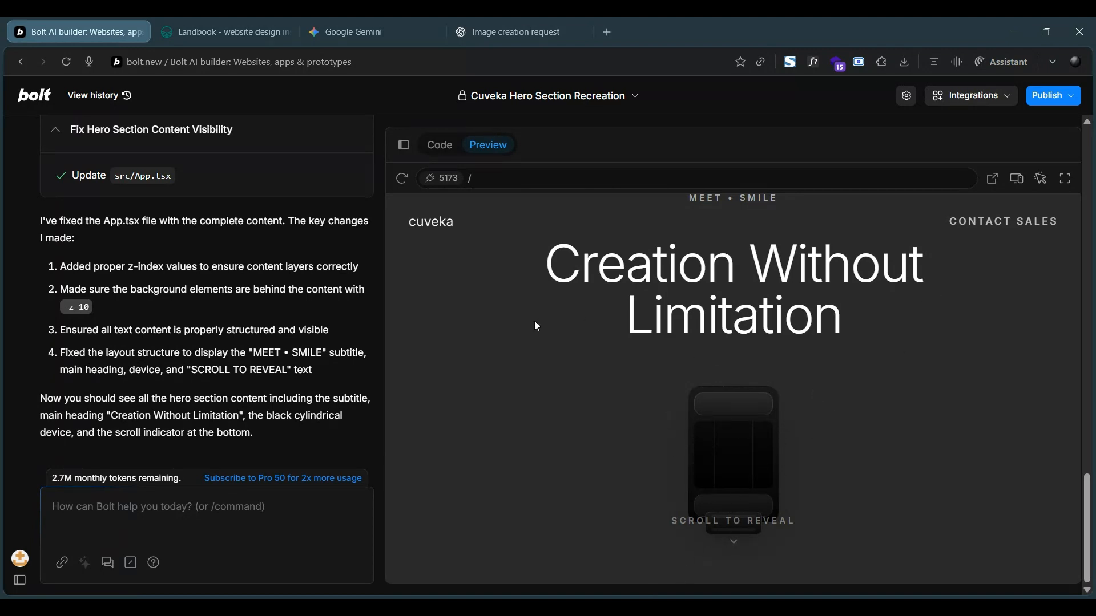
Select the scroll-to-reveal block for inspection and request deleting it, the arrow below it and "meet smile" at the hero's top, changing nothing else
click(1041, 178)
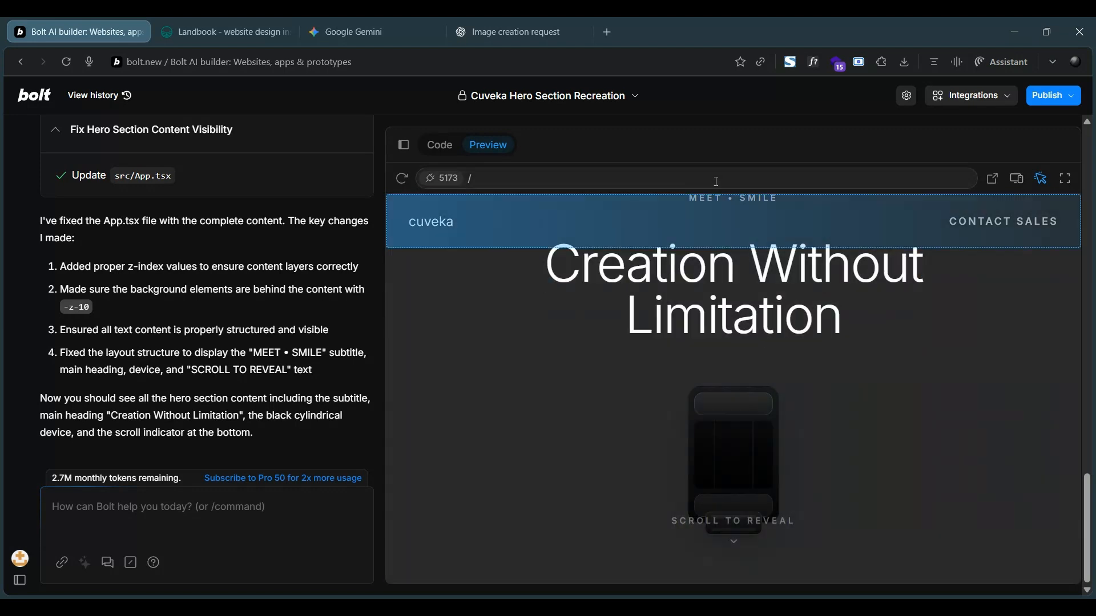
click(733, 538)
text(dele)
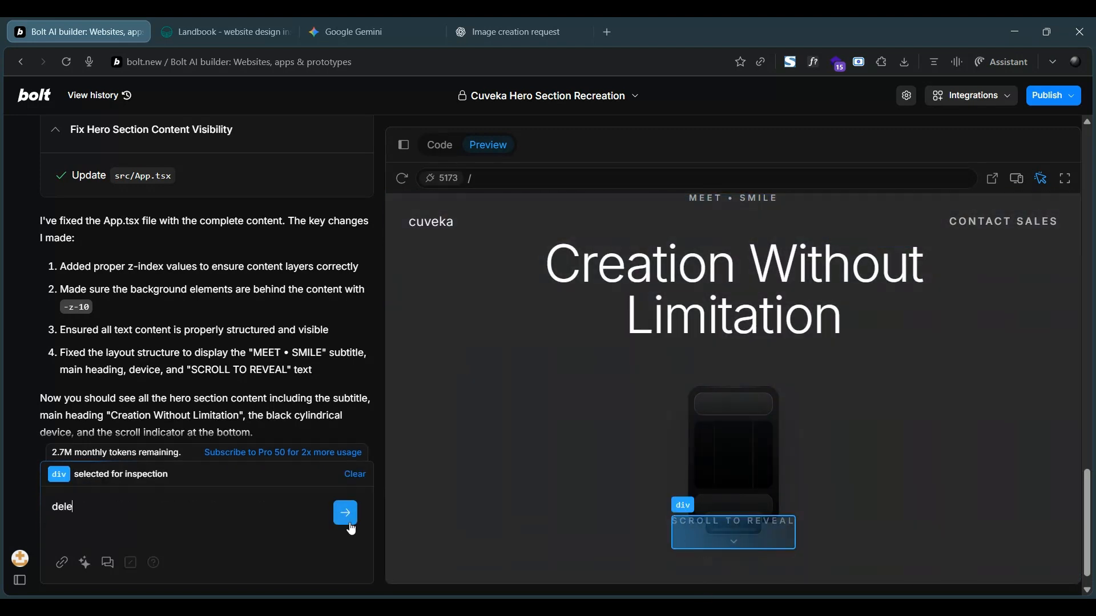
text(te this scroll to reveal and the )
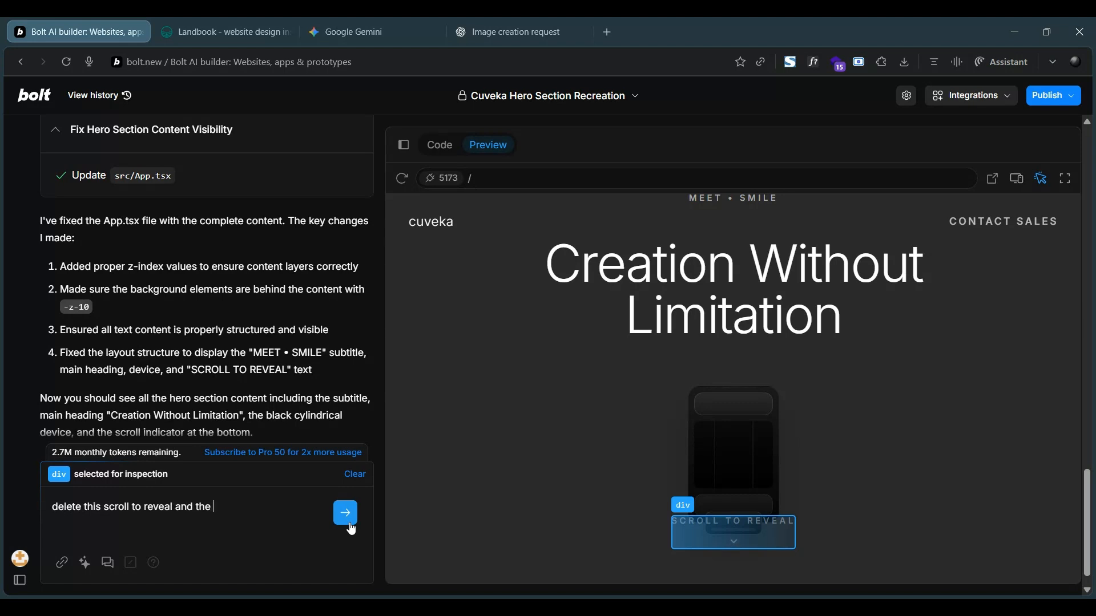
text(arrow below it. also del)
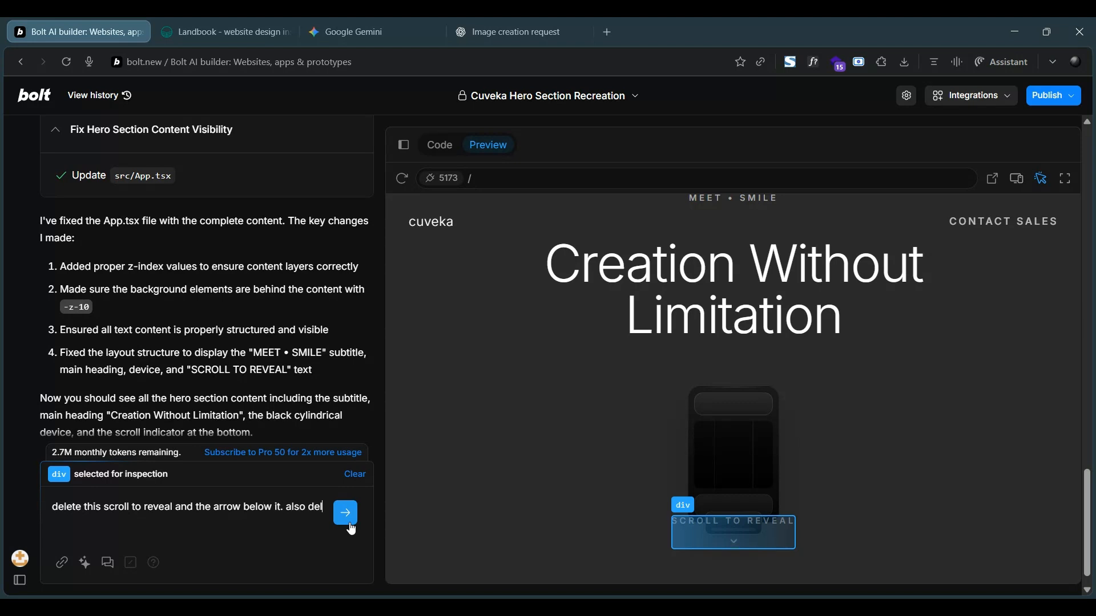
text(ete "meet smile" w)
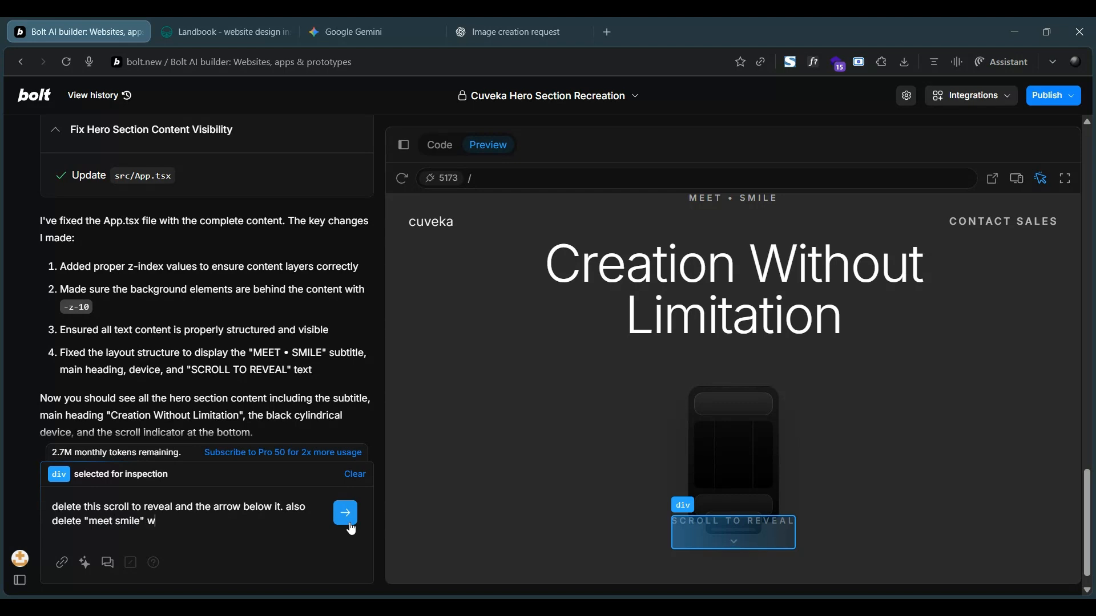
text(hich is at the top of the he)
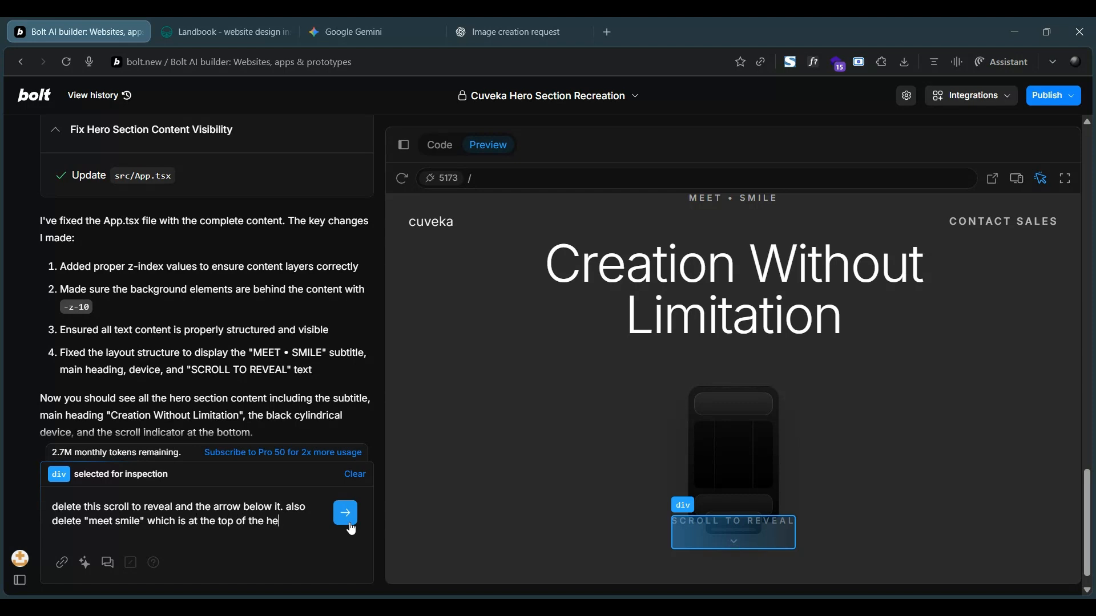
text(ro. dont change anything wl)
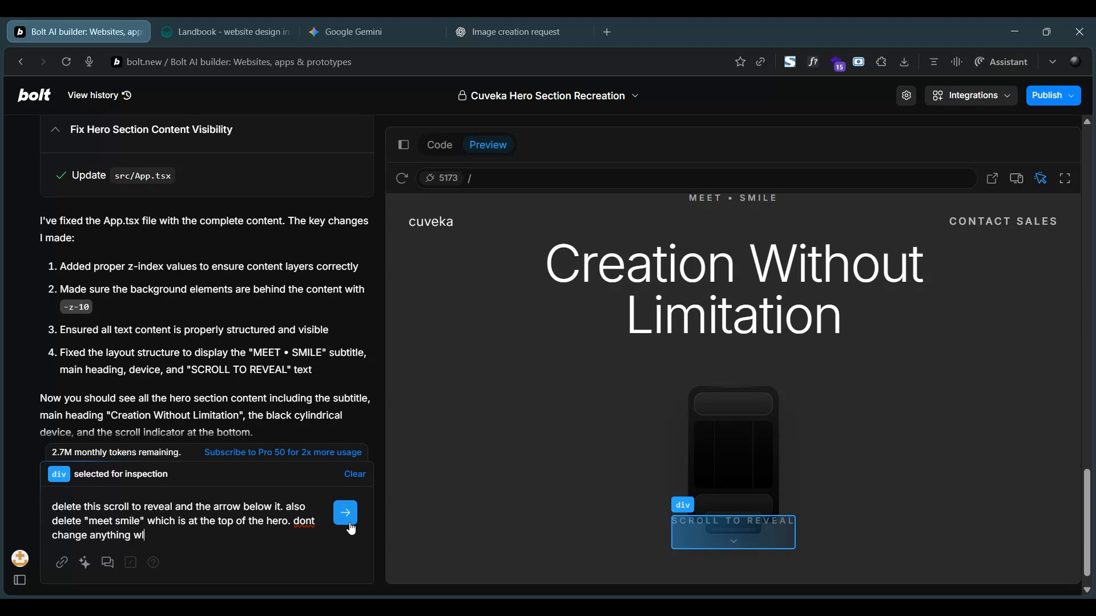
key(BackSpace)
key(BackSpace)
text(else)
click(345, 513)
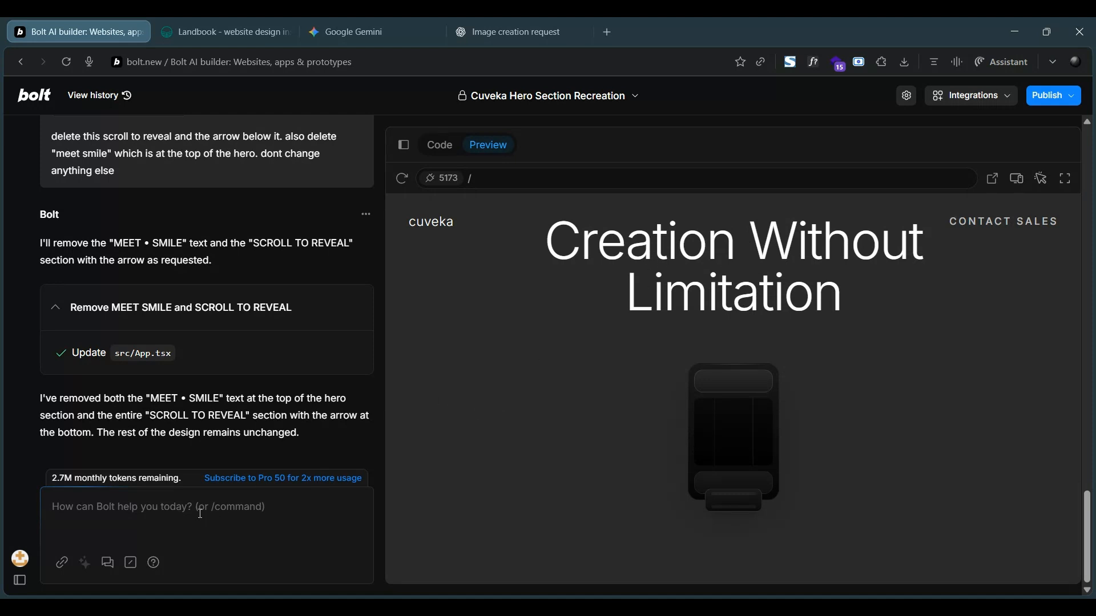
Submit the prompt "move the headline down a little bit"
text(move the h)
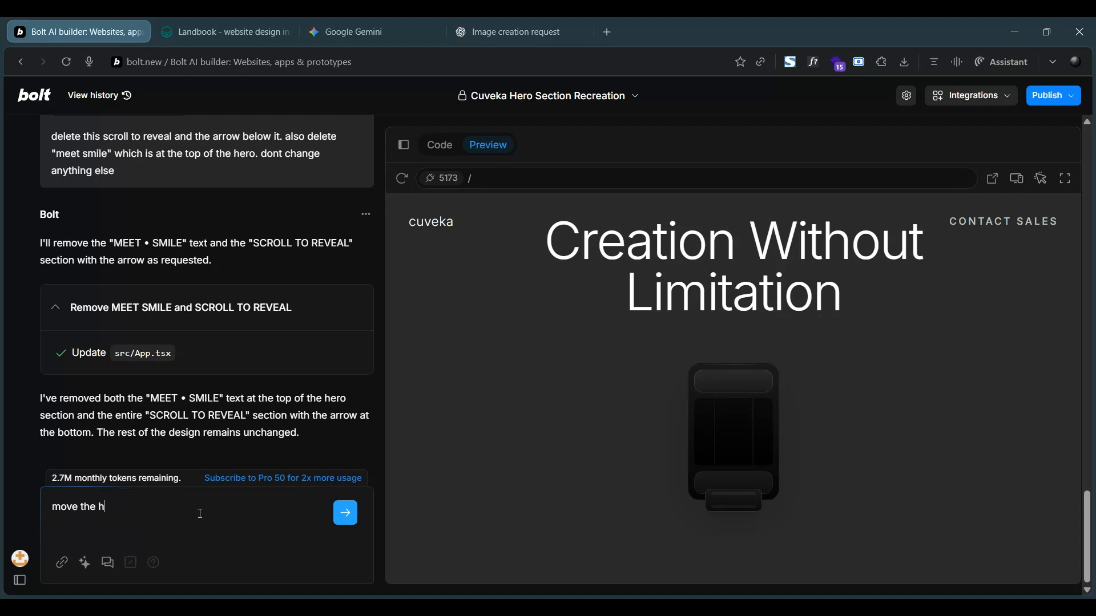
text(eadline a)
key(BackSpace)
text(down a little bit)
key(Return)
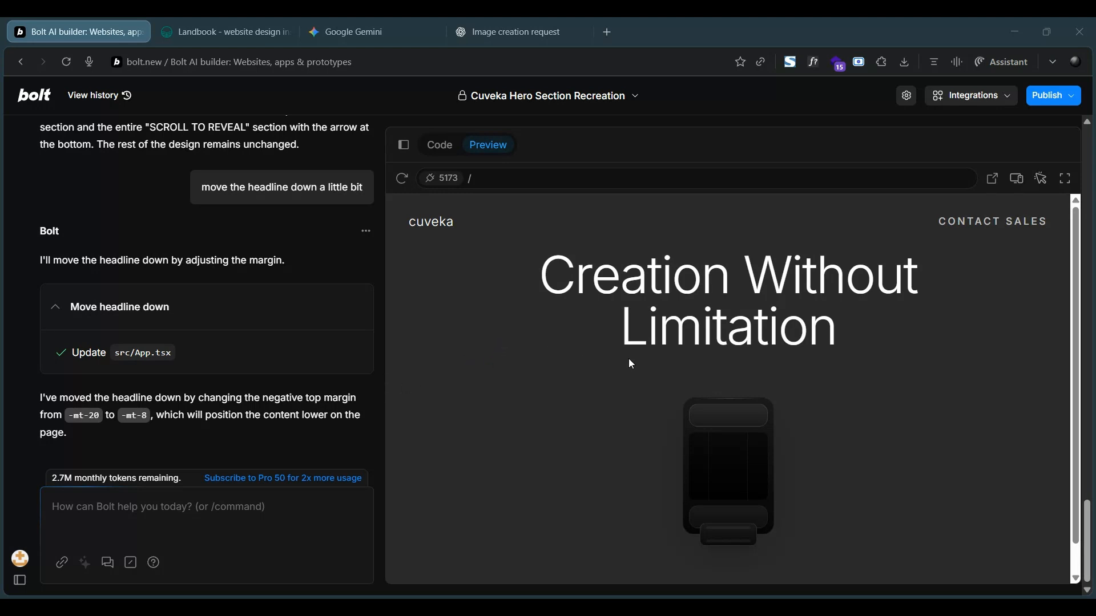
Attach the cropped microphone image and submit the prompt "replace the mockup product in the hero to the image attached"
drag(324, 460, 186, 512)
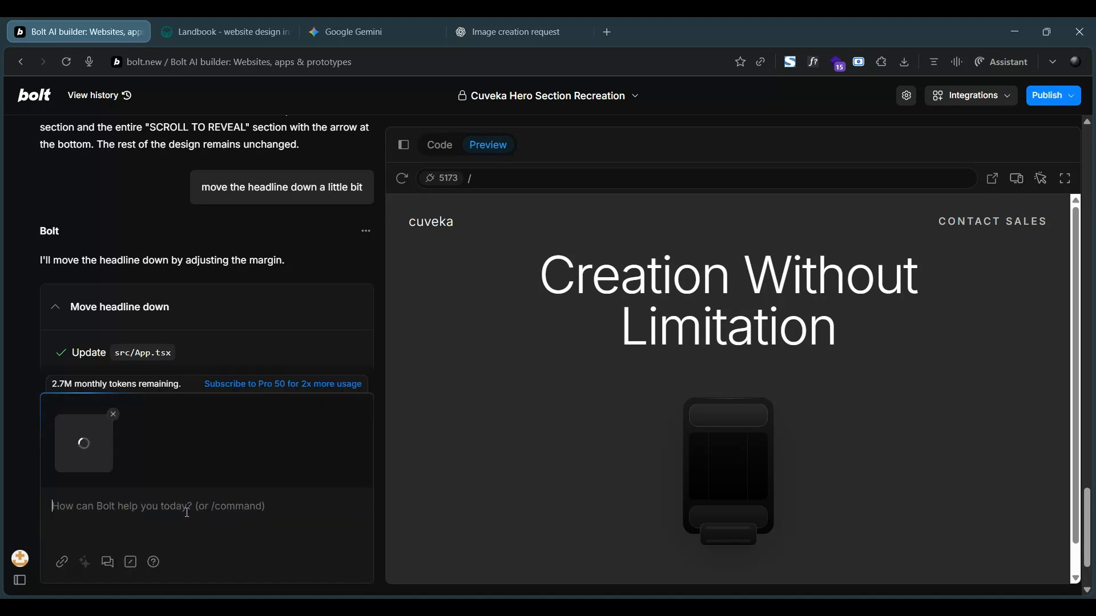
text(replace )
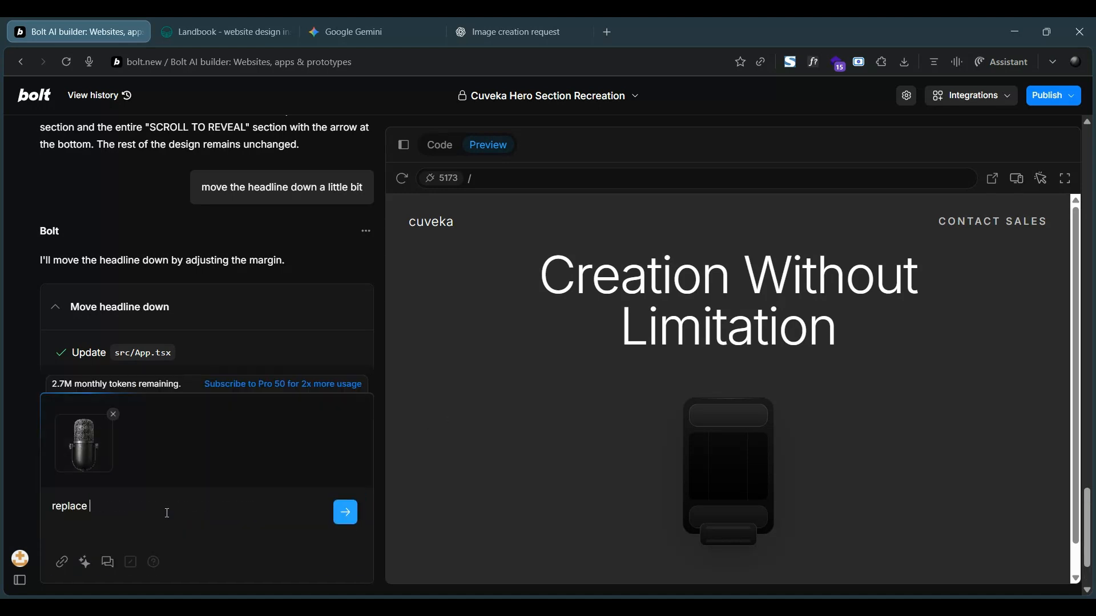
text(the mocu)
text(up produc)
text(t in the )
text(hero)
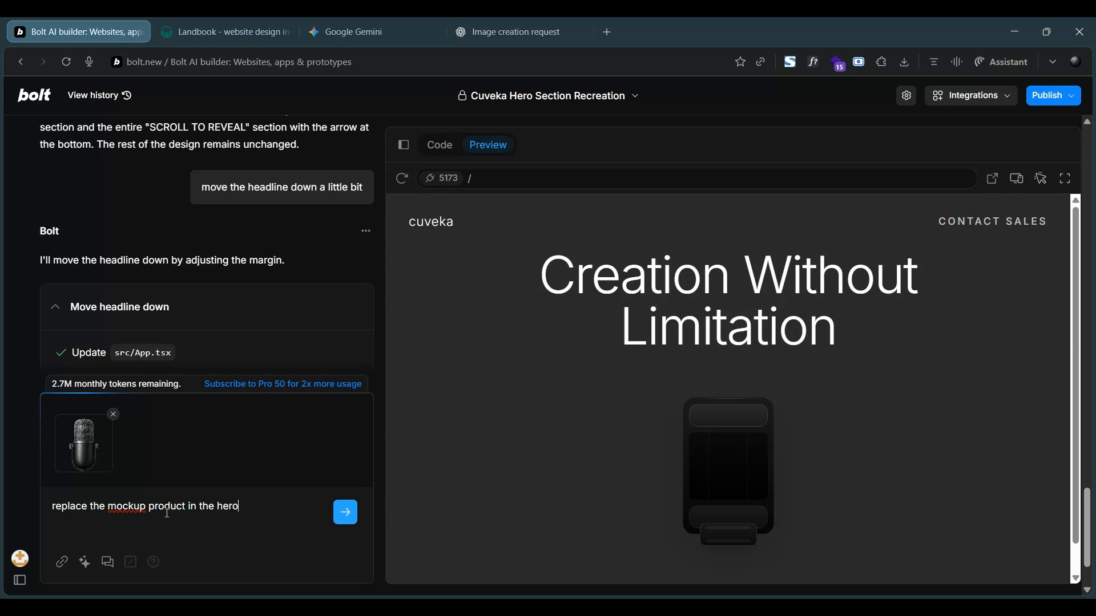
text( to the image attache)
key(BackSpace)
key(BackSpace)
text(hed)
key(Return)
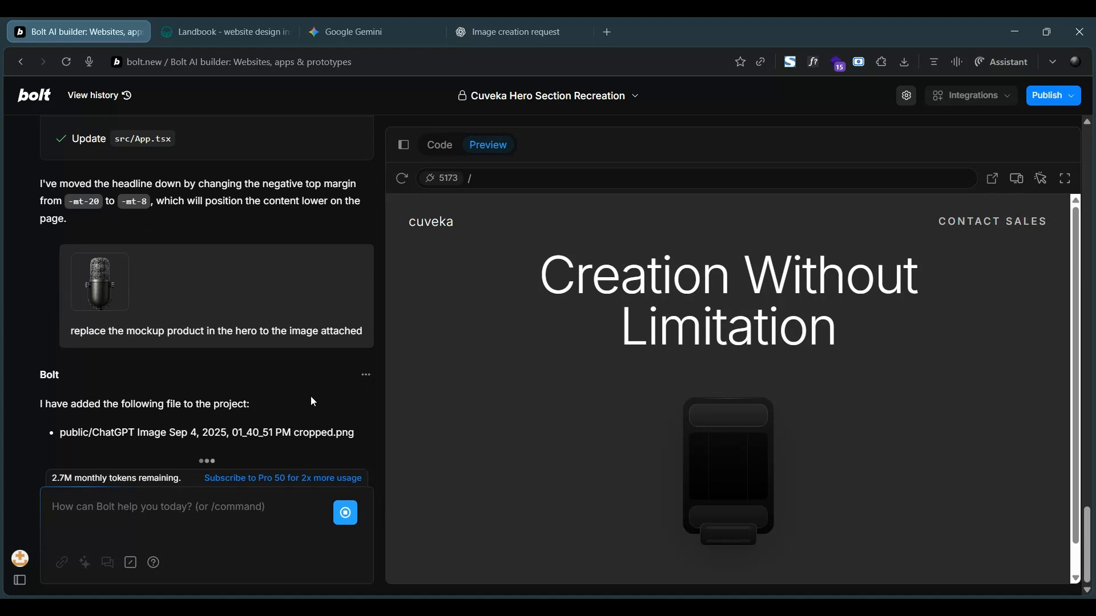
Copy the previous prompt and resubmit it reworded as "replace the mockup product in the hero to the image i attached above"
drag(363, 328, 66, 358)
key(ctrl+c)
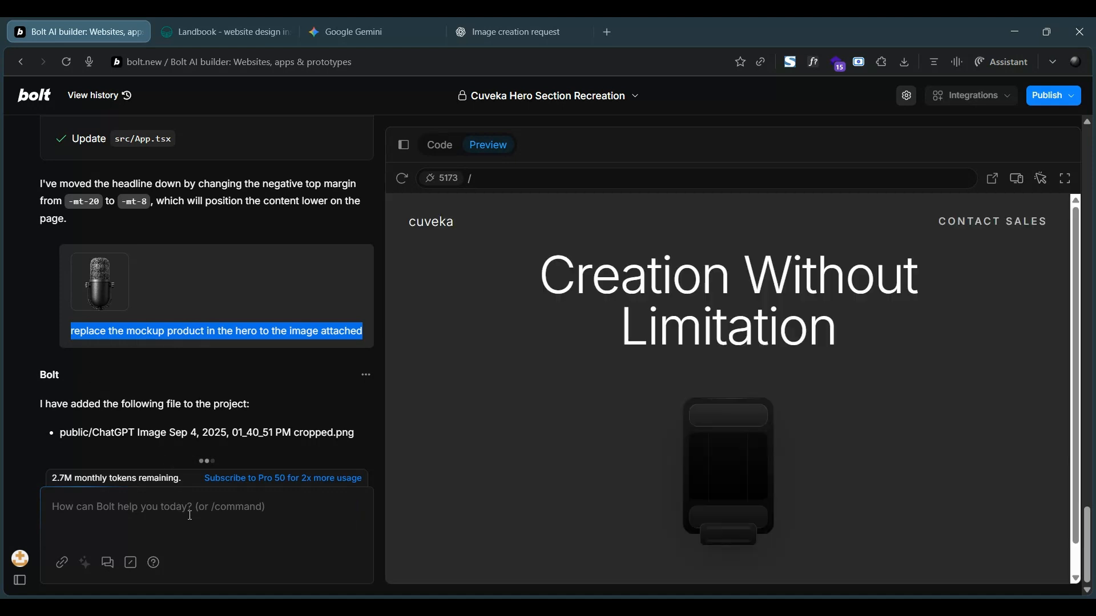
click(190, 515)
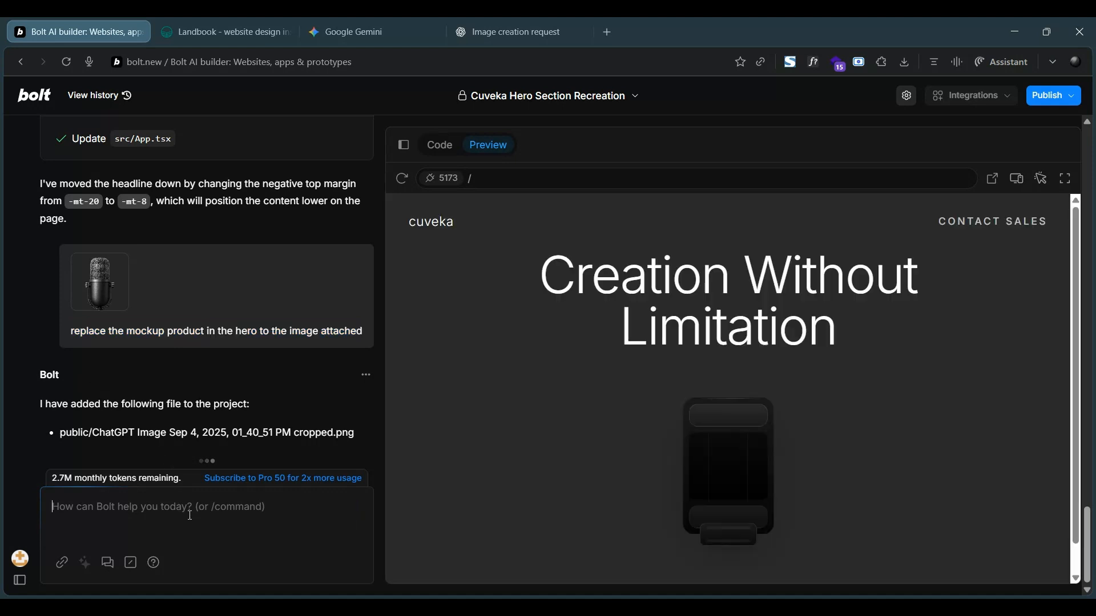
key(ctrl+v)
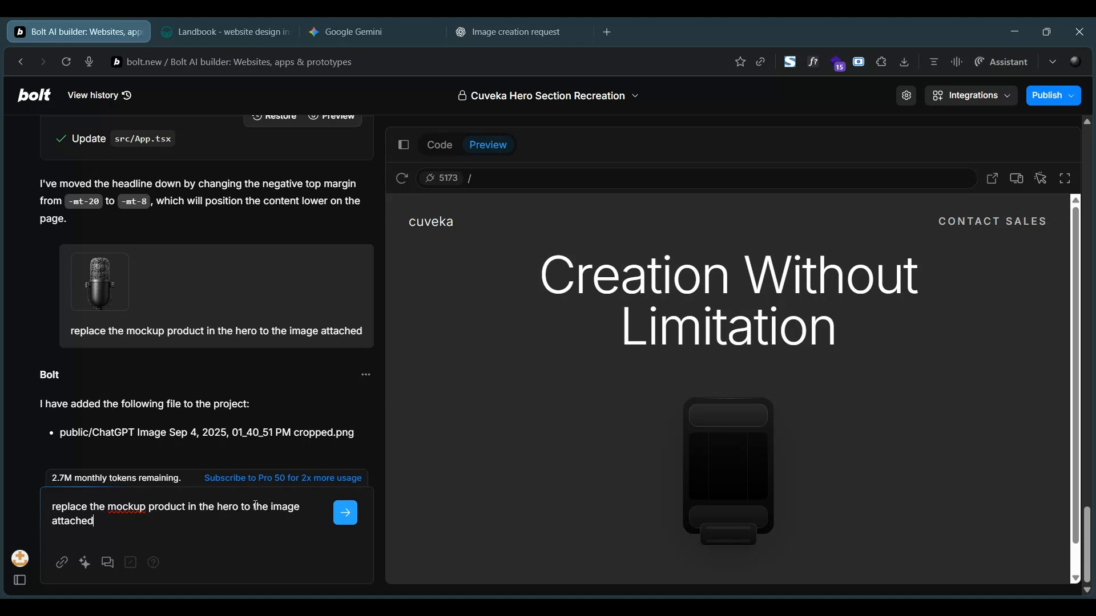
click(310, 510)
text(i)
text( above)
key(Return)
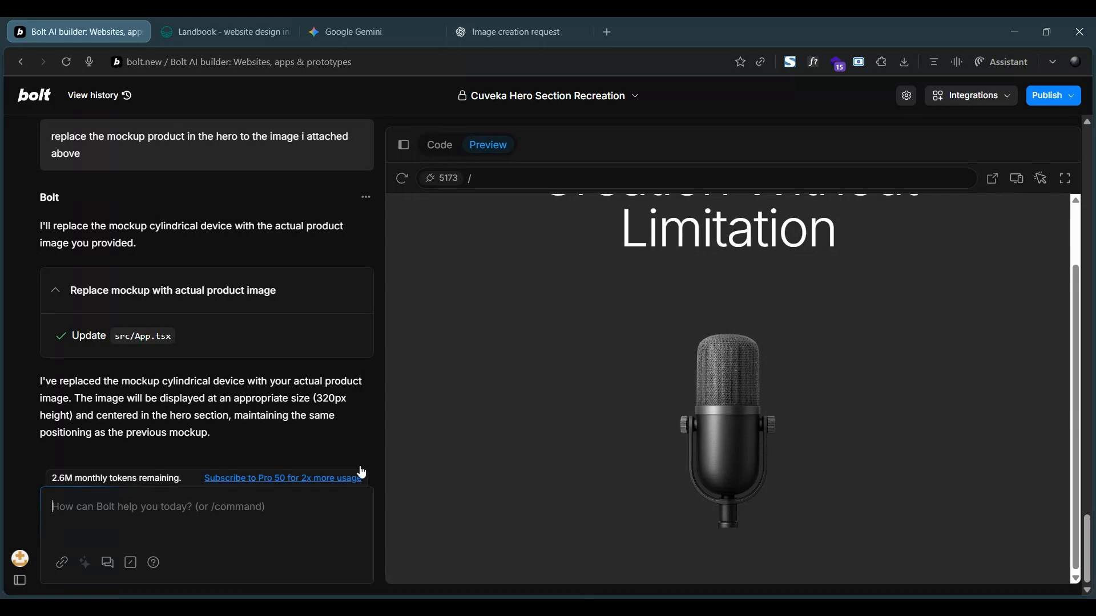
Write the prompt "make the image larger/scale it up. and also position in at the vertical bottom of the hero section"
scroll(543, 420, up, 2)
scroll(546, 423, down, 1)
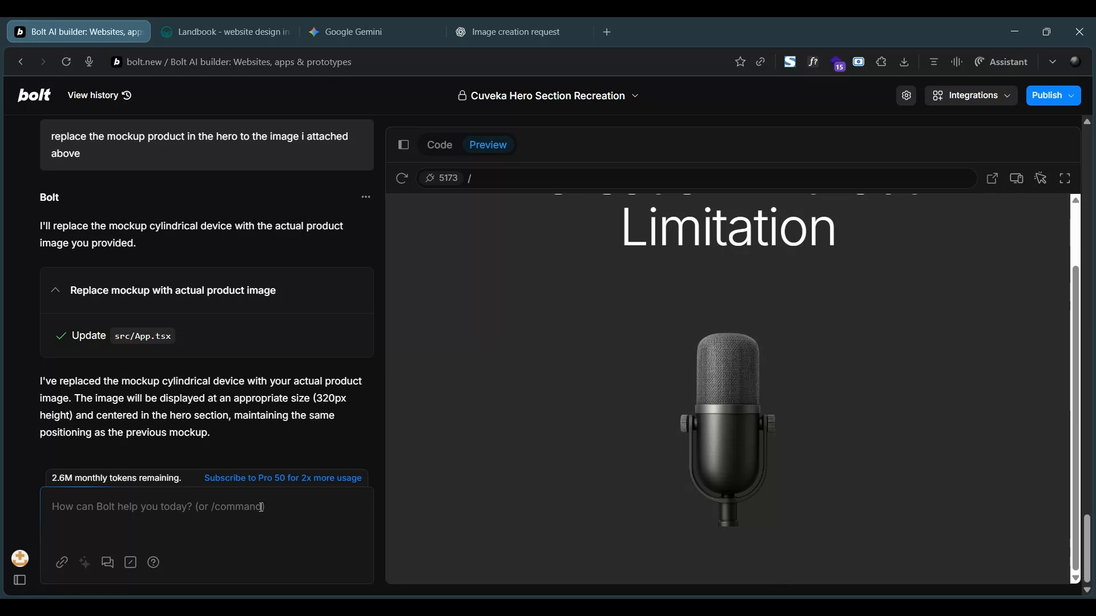
text(make the)
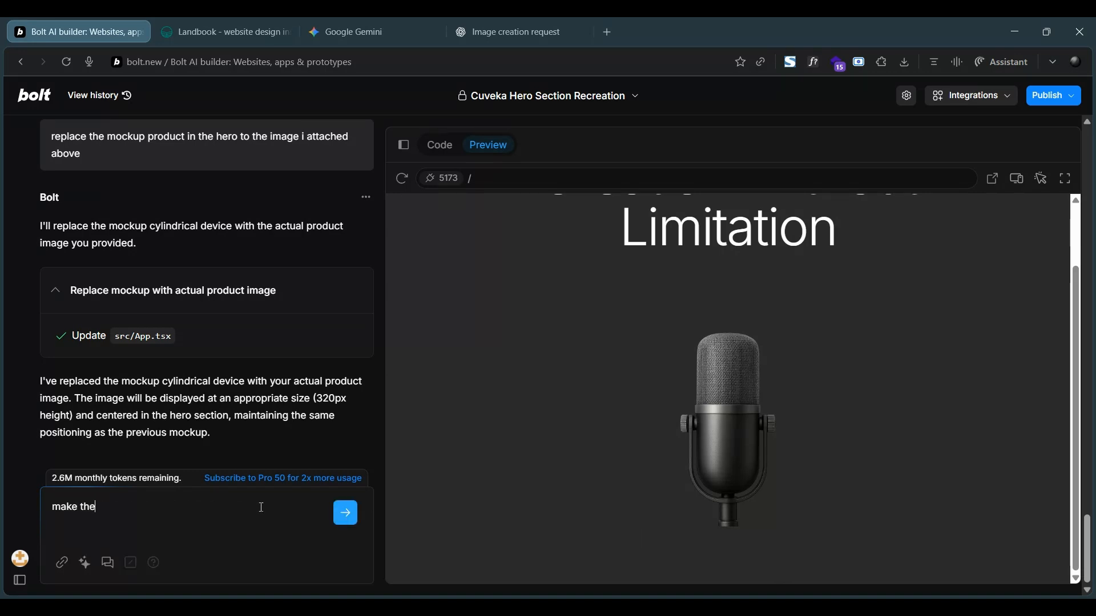
text( image)
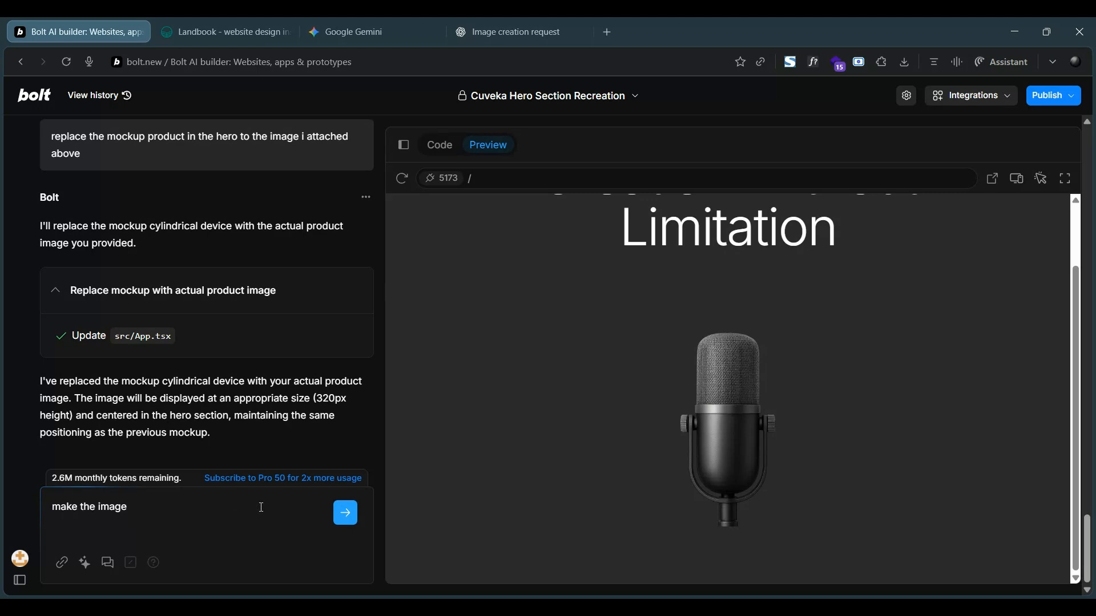
text( larger/scale it up. and aso)
key(BackSpace)
key(BackSpace)
key(BackSpace)
text(lso pso)
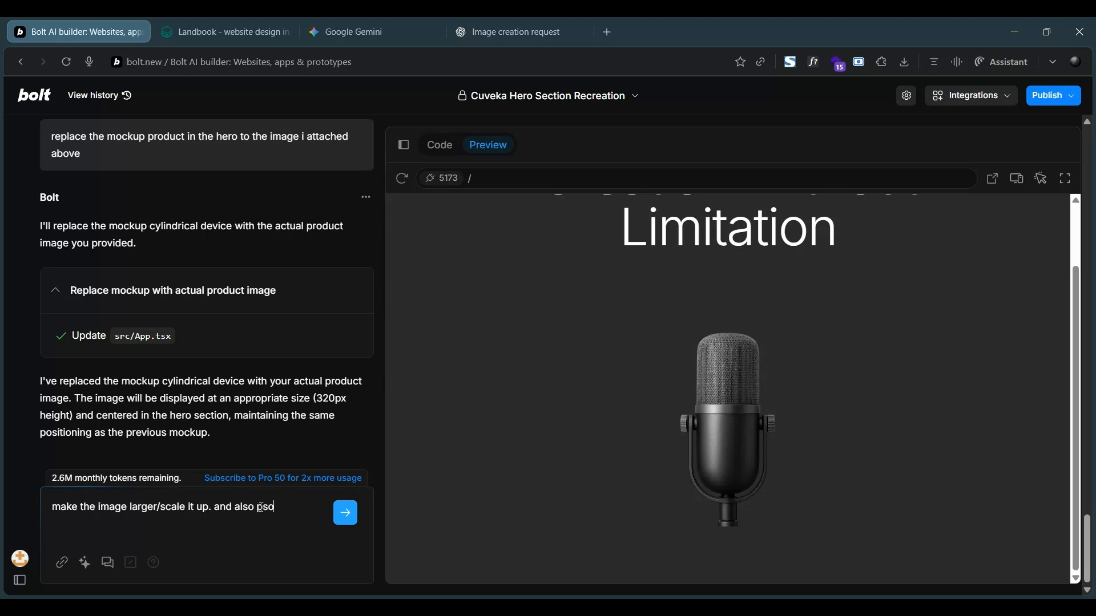
key(BackSpace)
text(osition in at the vertci)
key(BackSpace)
key(BackSpace)
text(ical )
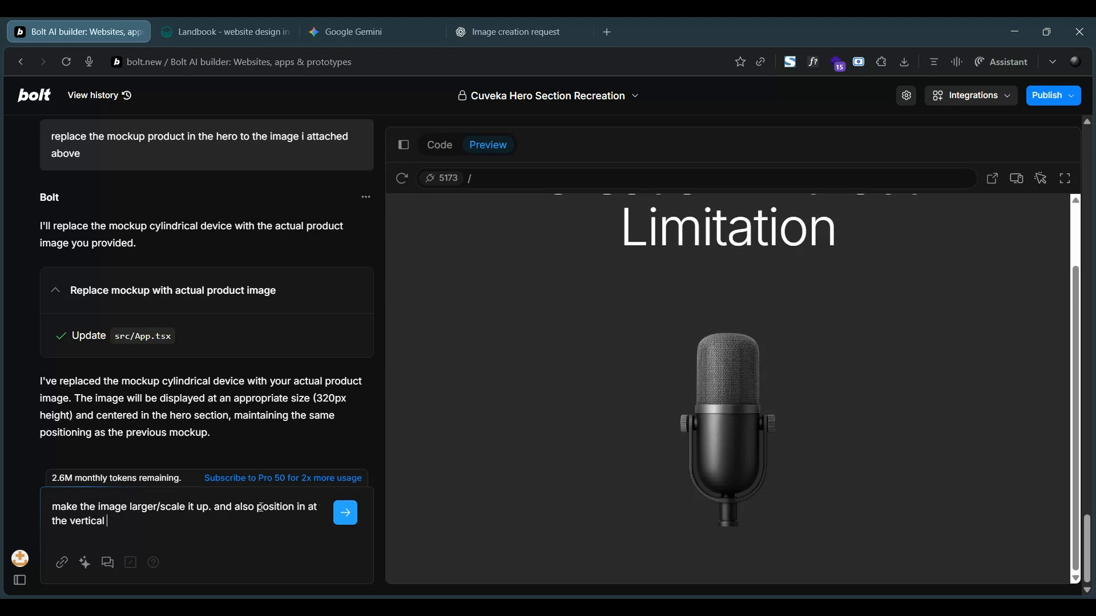
text(bottom of the hero)
text( section)
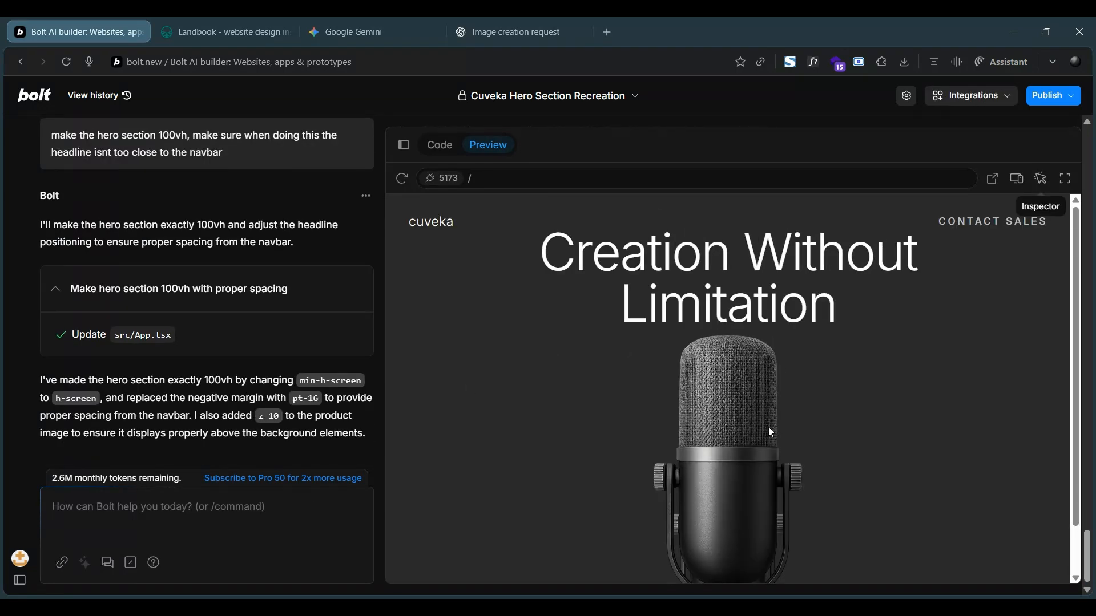
scroll(771, 432, down, 1)
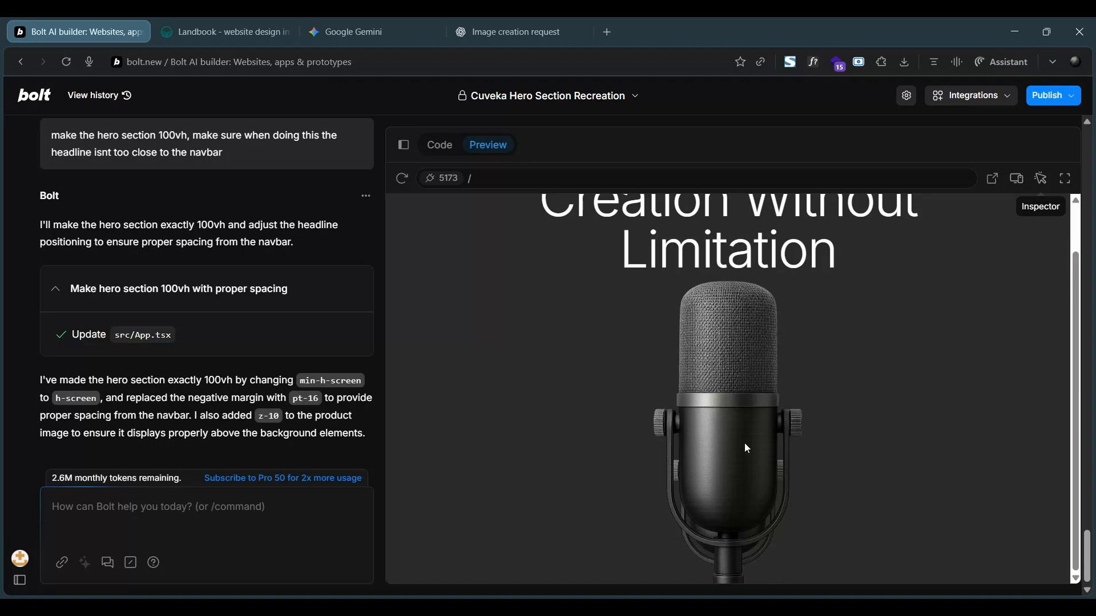
Examine the updated microphone hero section in the preview, including its full-screen layout from navbar to the microphone's base
scroll(744, 445, up, 1)
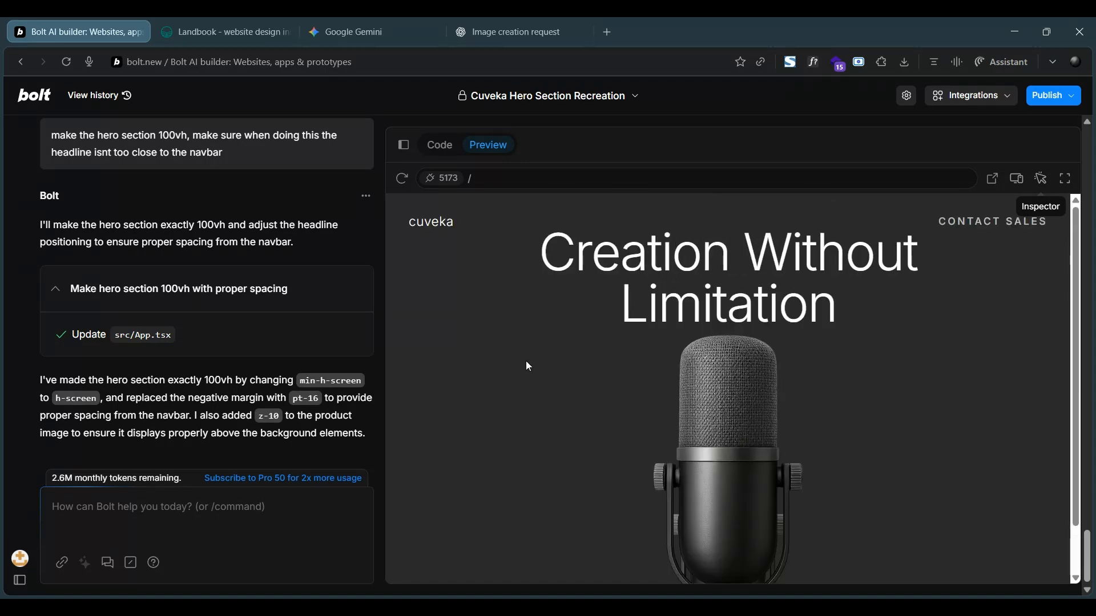
scroll(599, 366, down, 1)
scroll(599, 366, up, 1)
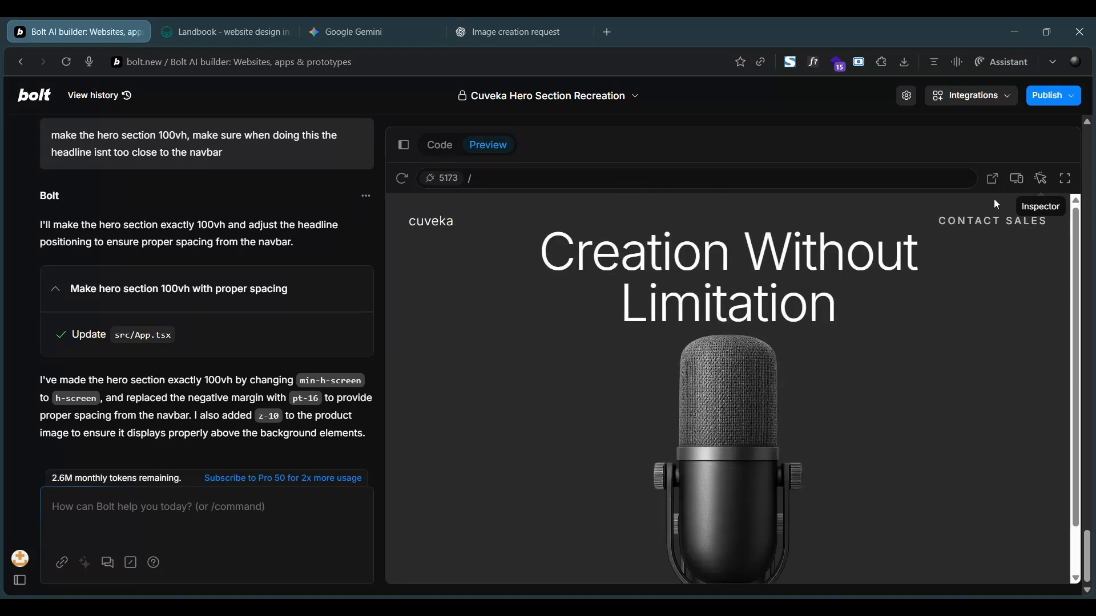
click(1065, 178)
scroll(576, 330, down, 1)
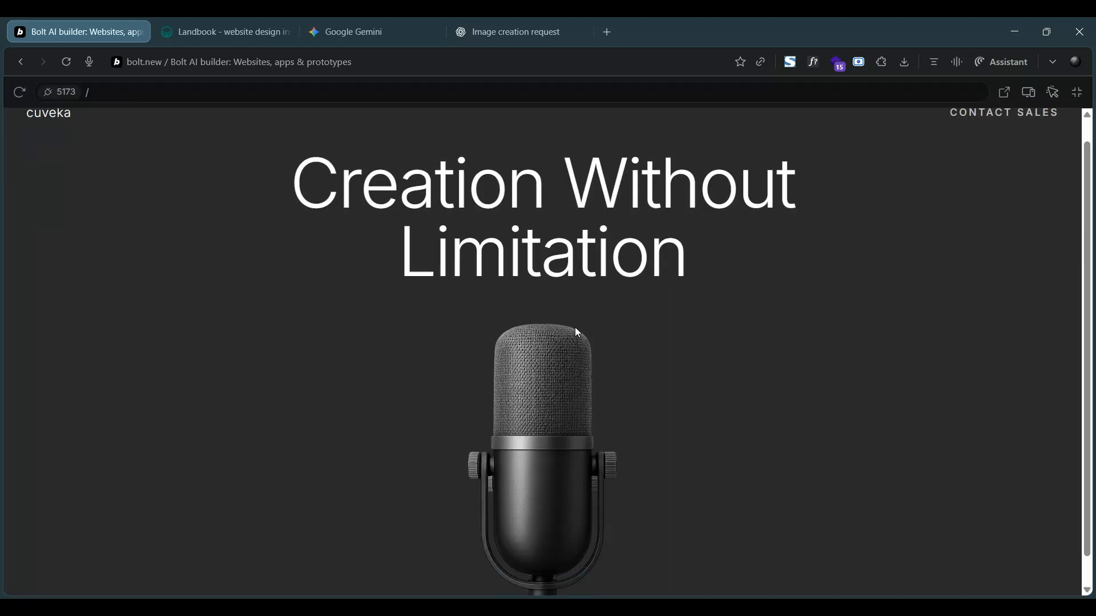
scroll(577, 333, up, 1)
scroll(466, 281, down, 1)
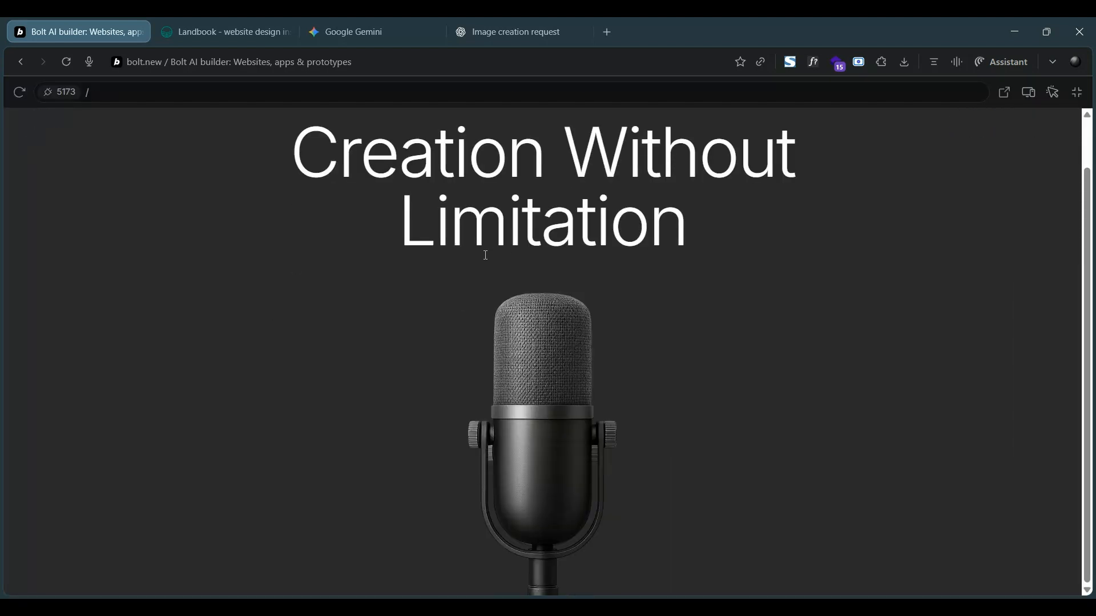
scroll(508, 343, up, 1)
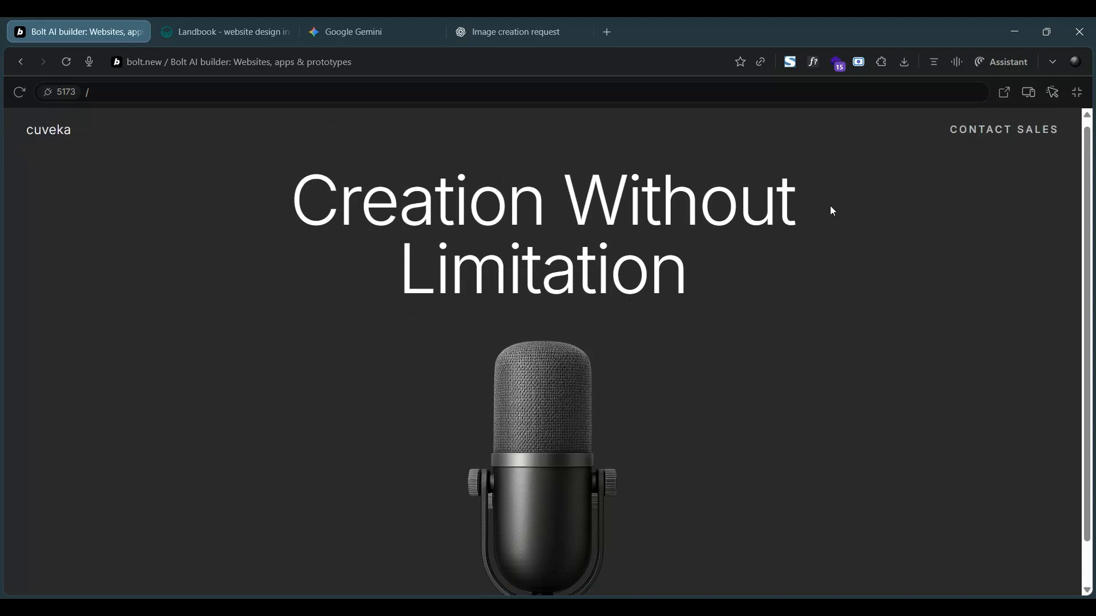
scroll(711, 333, down, 1)
scroll(936, 210, up, 1)
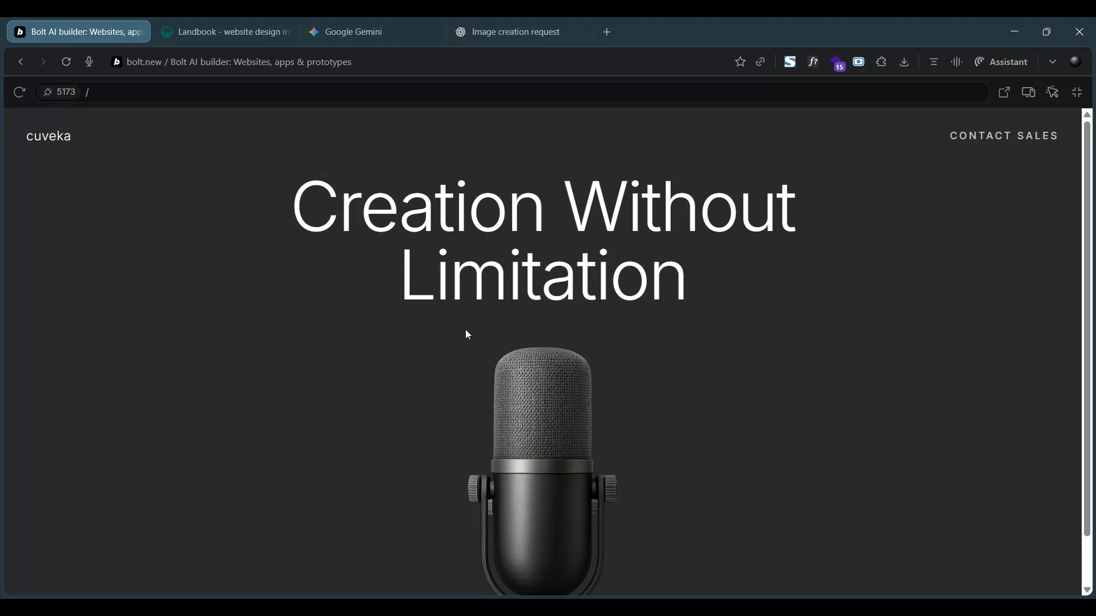
Compare the full-screen hero with the Euveka reference on Landbook, and return to the chat and preview view
click(224, 30)
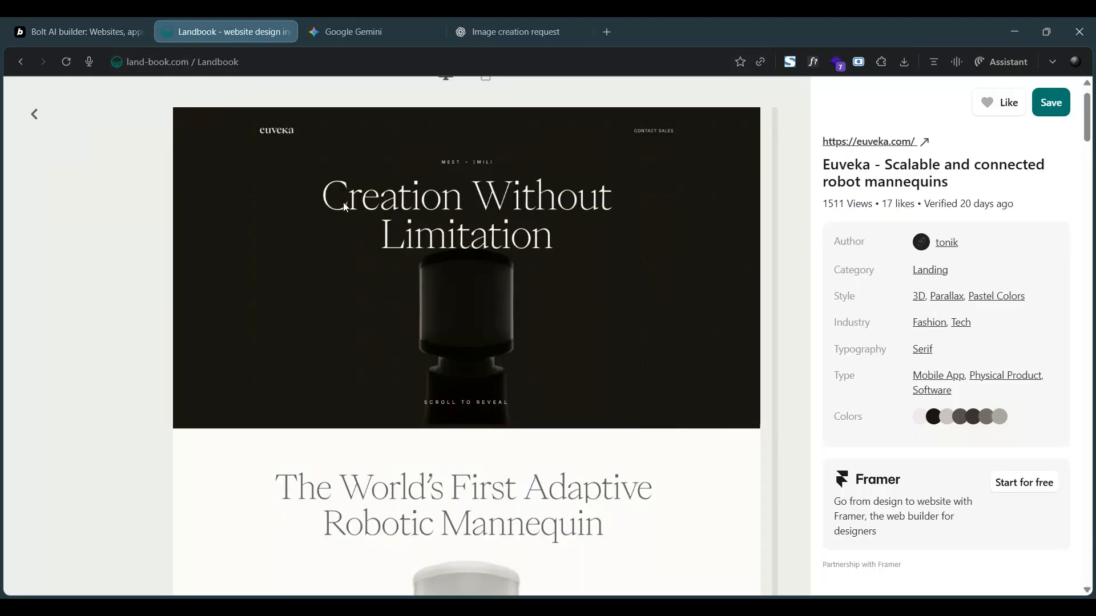
click(85, 29)
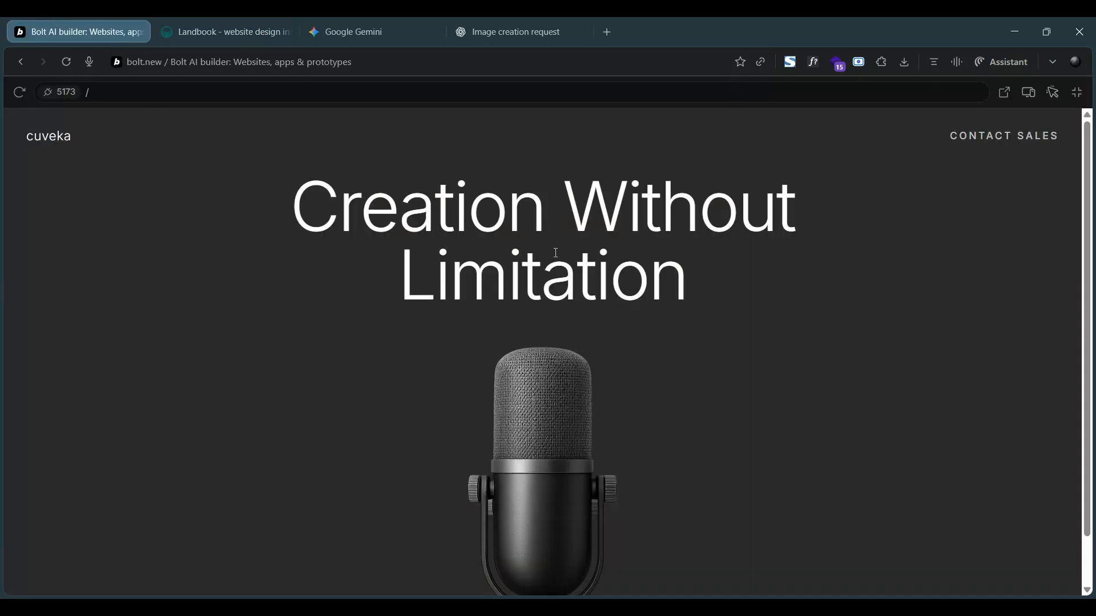
click(1077, 93)
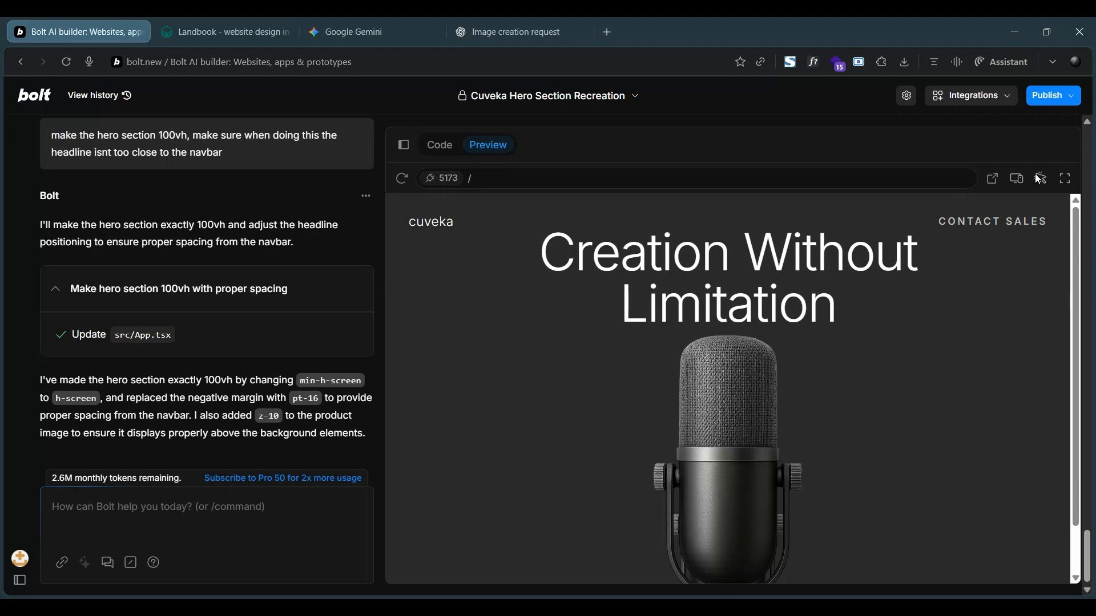
Submit the prompt "change the headline to EB garamond medium"
click(1041, 179)
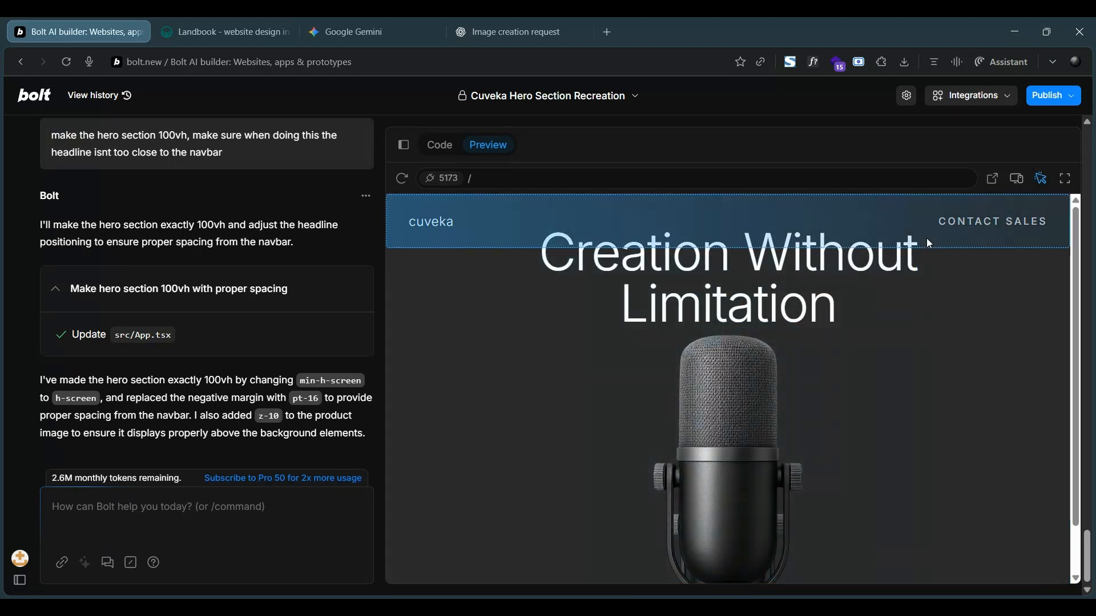
click(1040, 178)
click(325, 517)
text(c)
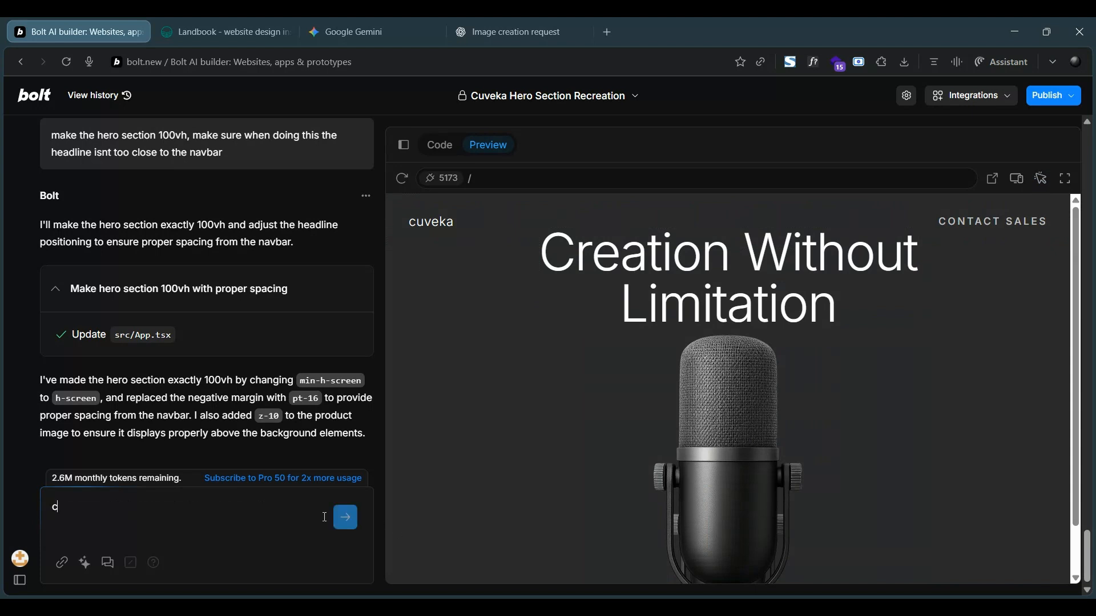
text(hanget the)
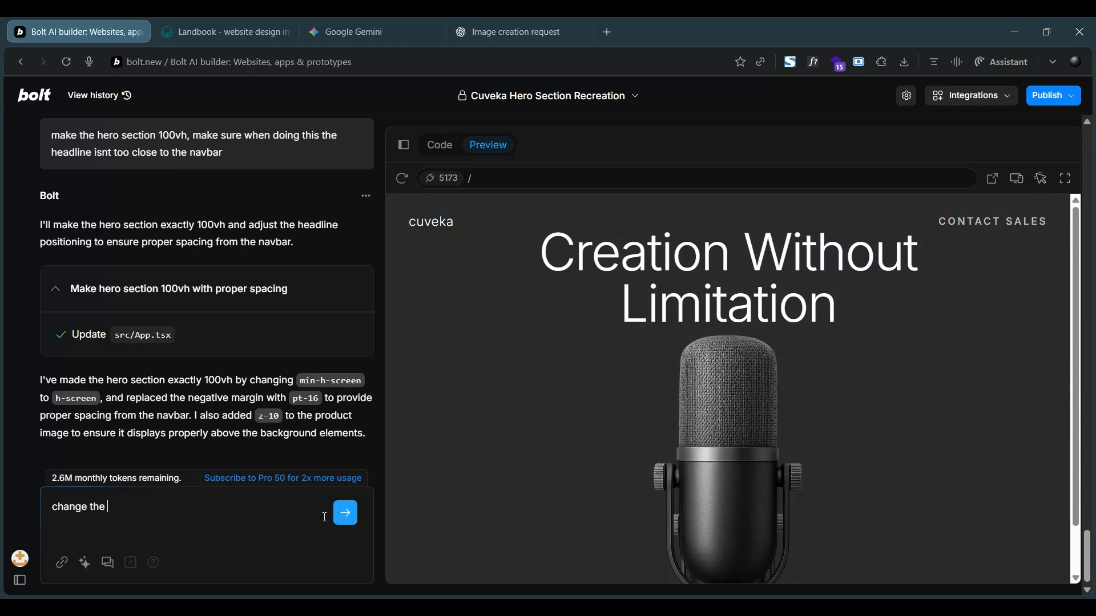
text( headline to EB garamond )
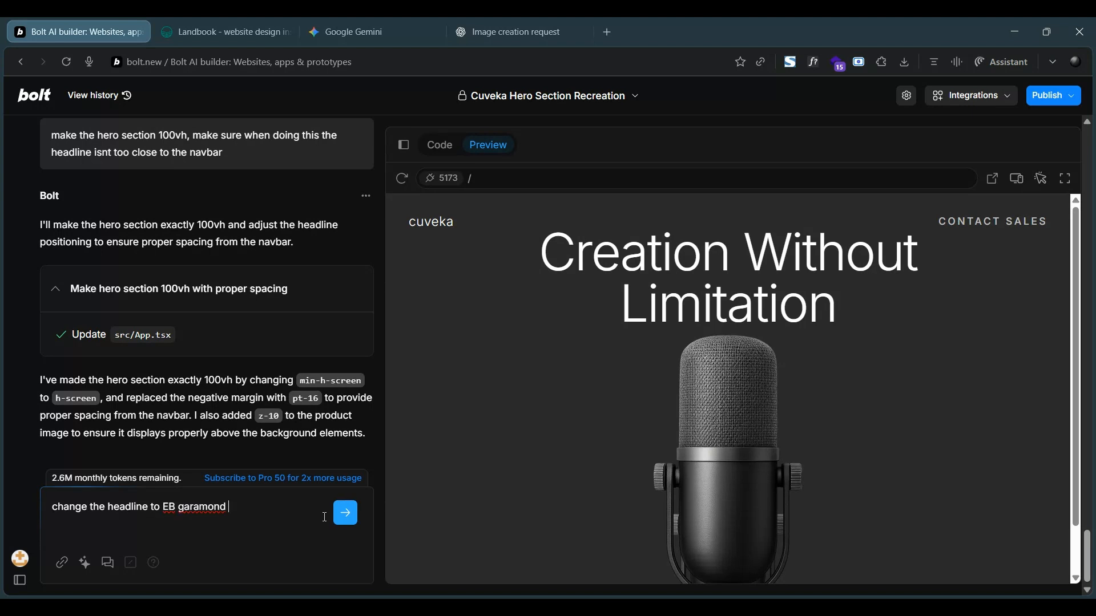
text(medium)
key(Return)
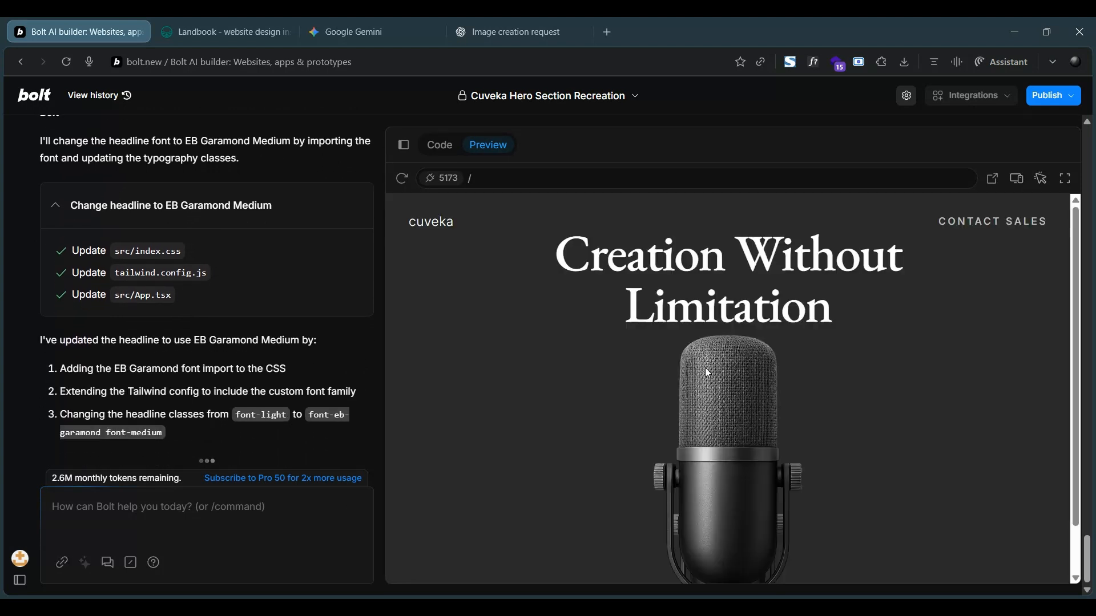
Submit the prompt "add a features section below in the same styling as the hero, make the cards slightly glasssmorphic"
scroll(735, 350, down, 1)
scroll(737, 352, up, 1)
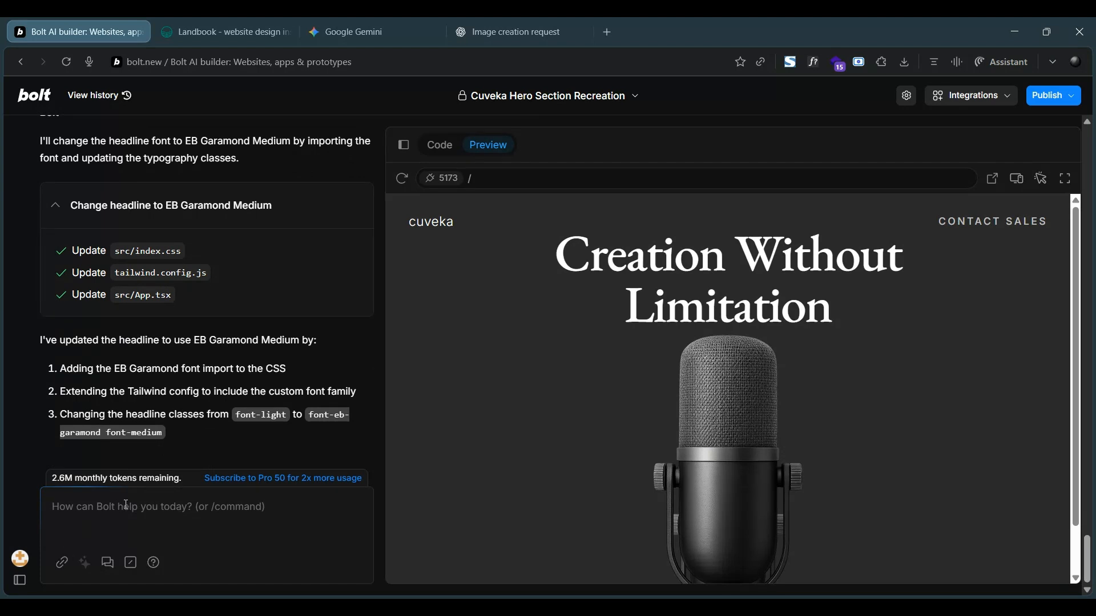
text(addn a)
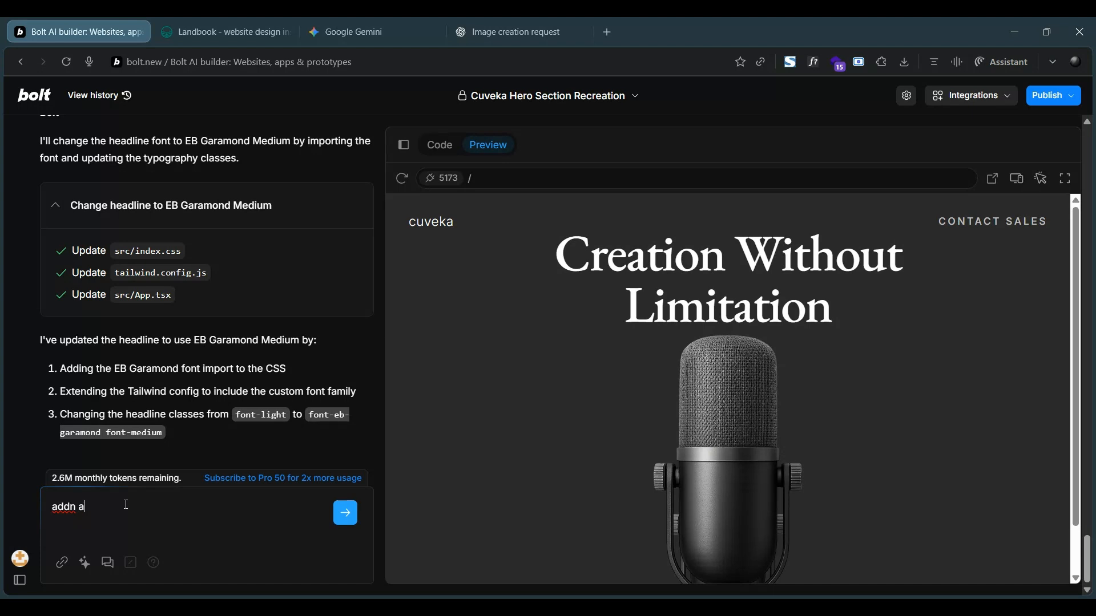
key(BackSpace)
text(a features section below in the sa)
text(me )
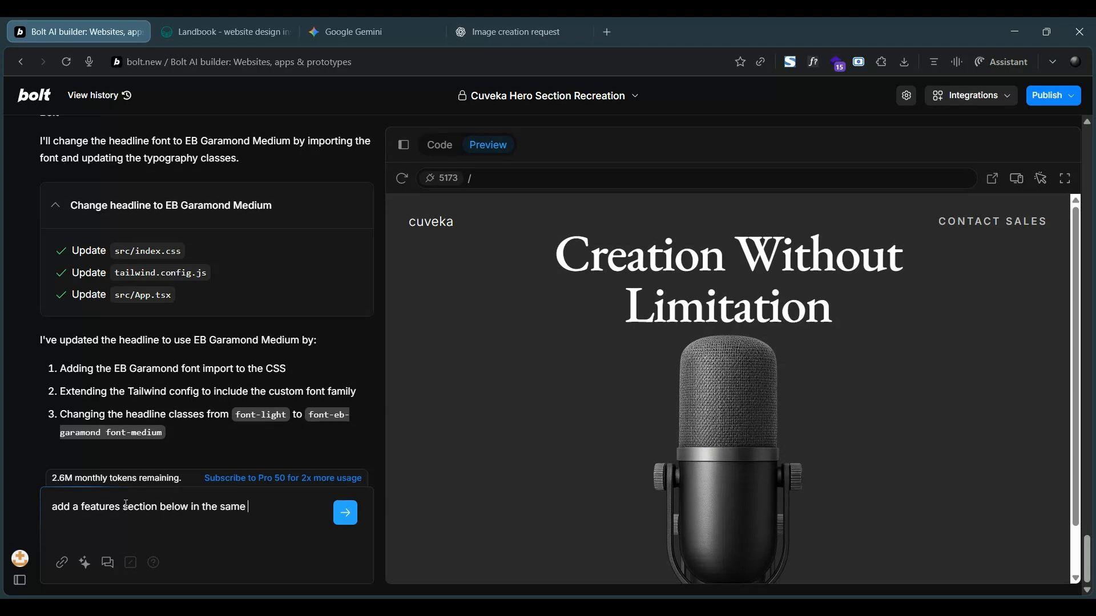
text(styling as the hero, make the)
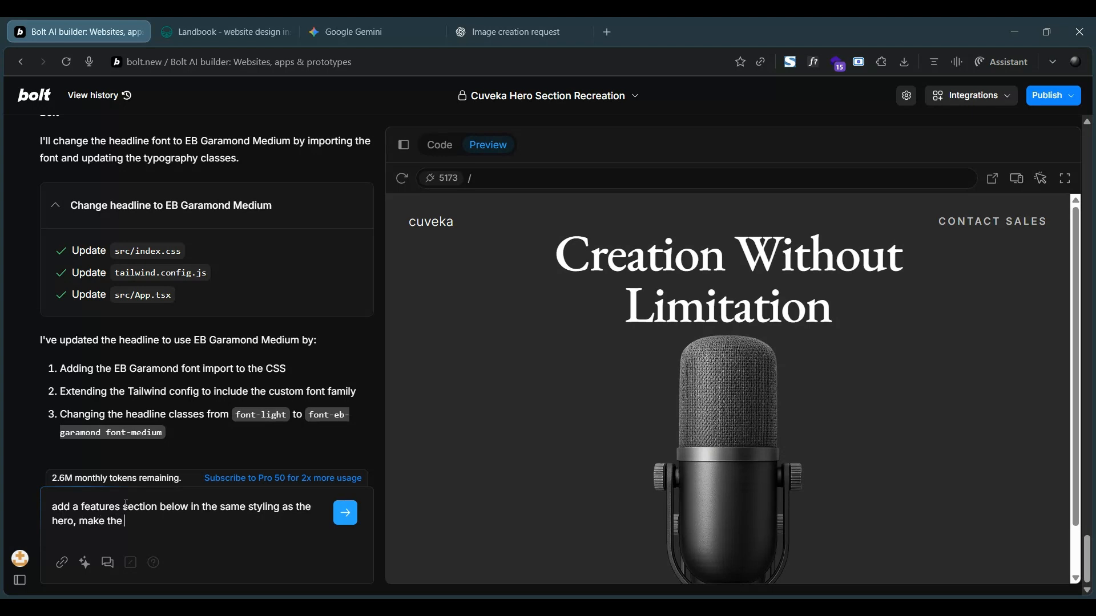
text( cards slightly glasssmorphic)
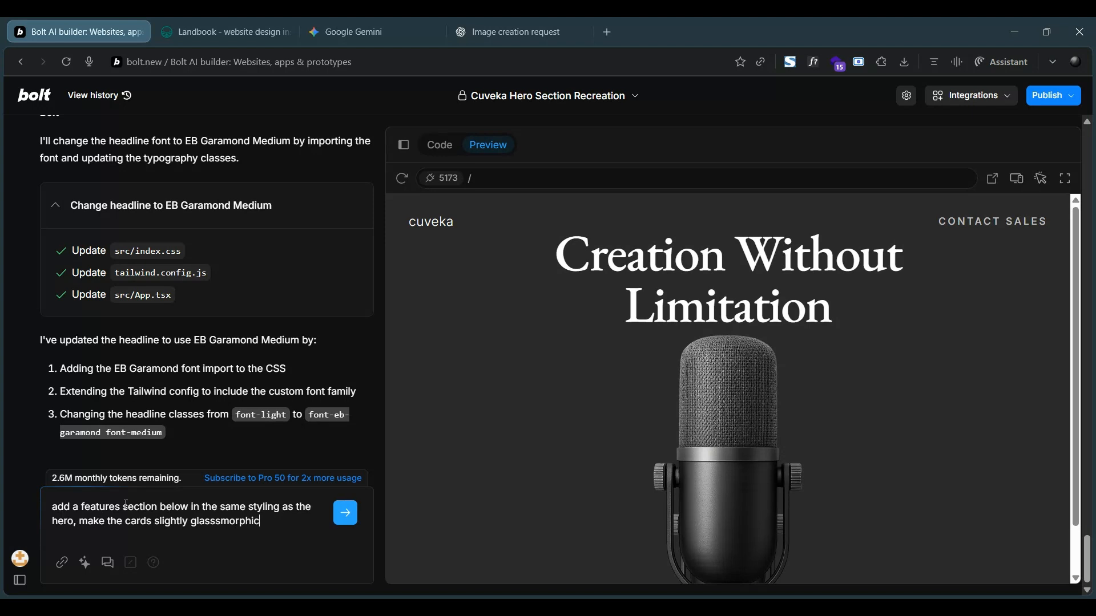
key(Return)
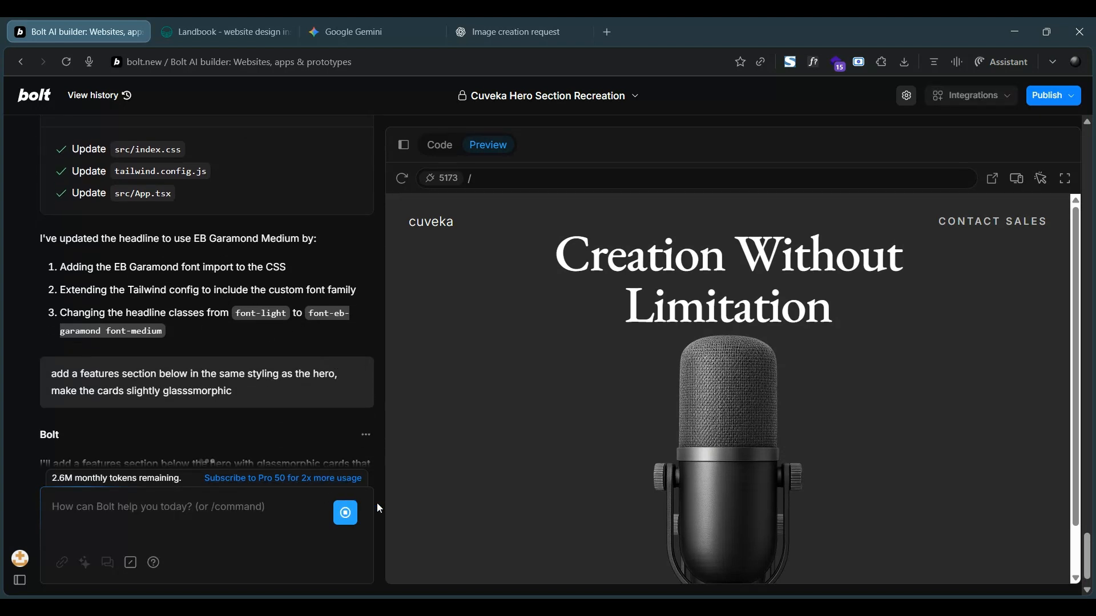
Switch to Figma and examine the Hero Headers wireframe components in the Relume Figma Kit, including Header / 1 /
key(alt+Tab)
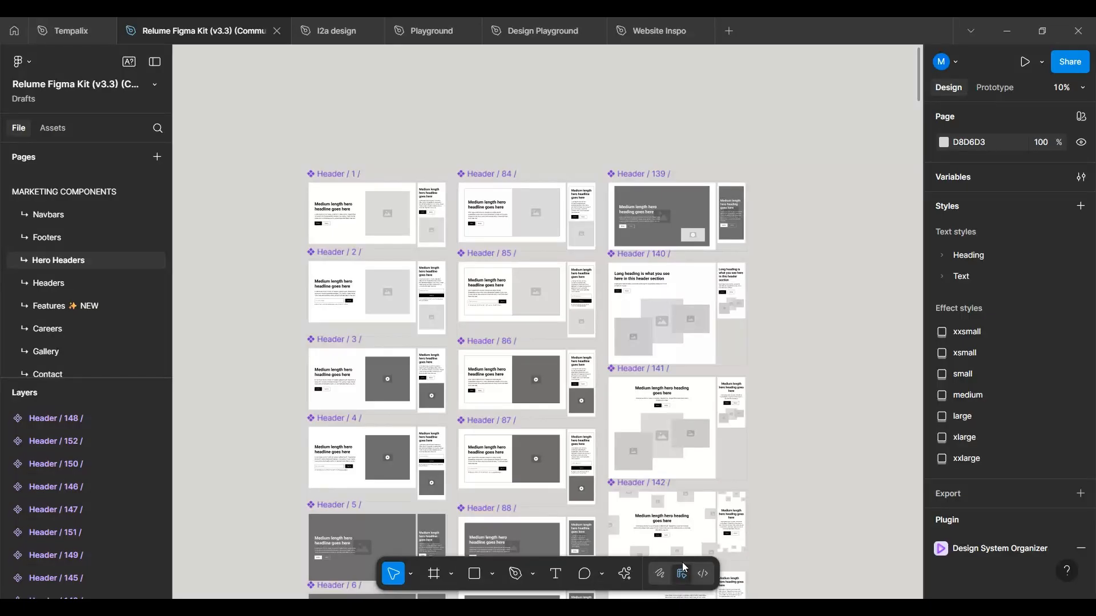
click(685, 568)
scroll(355, 164, up, 5)
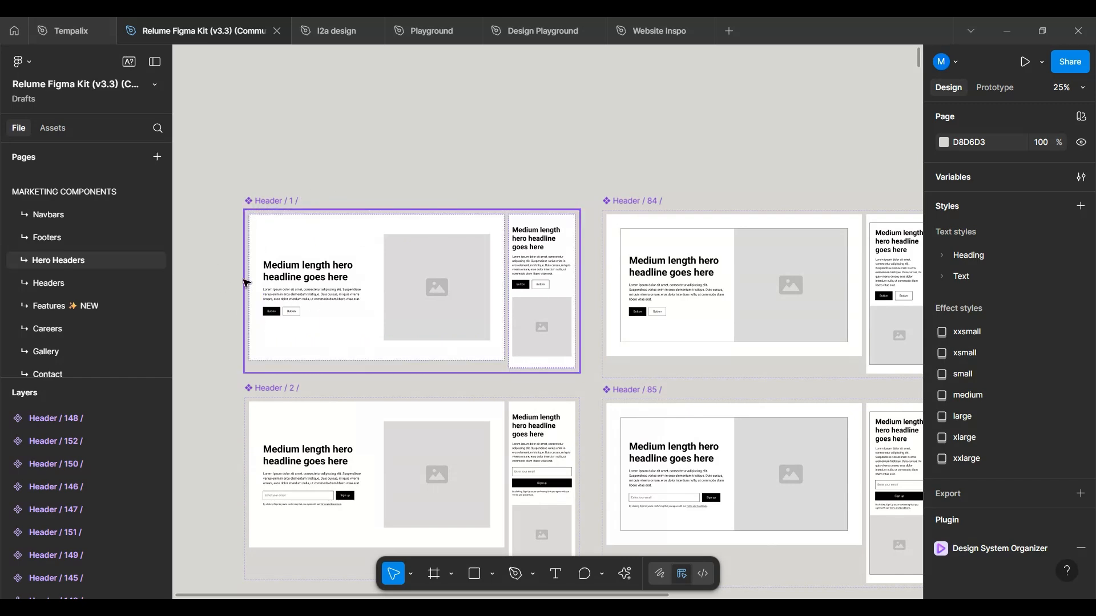
scroll(398, 296, down, 5)
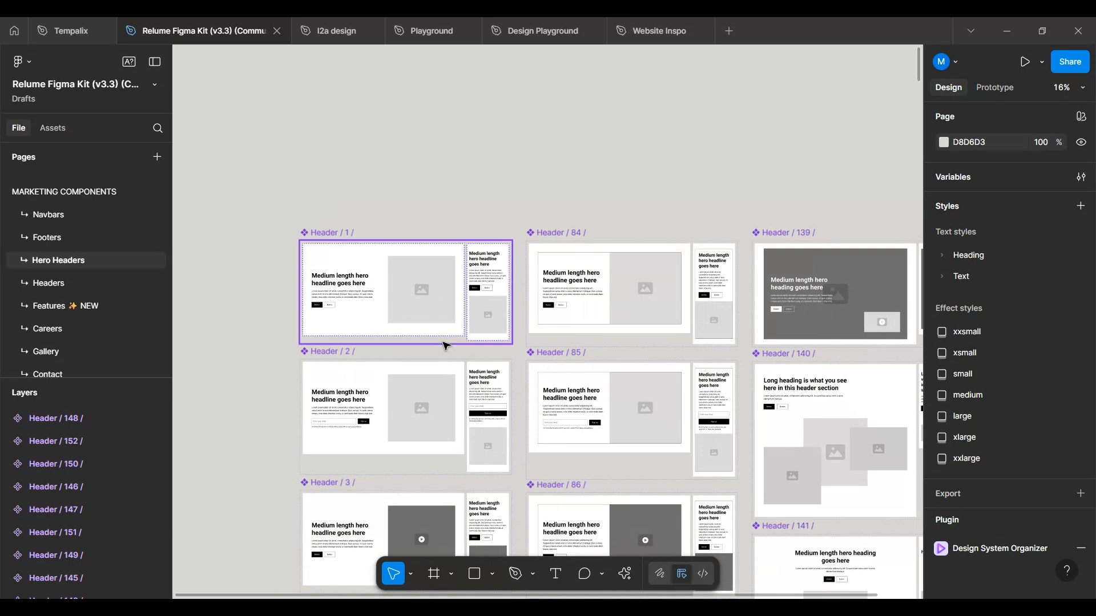
scroll(446, 346, down, 3)
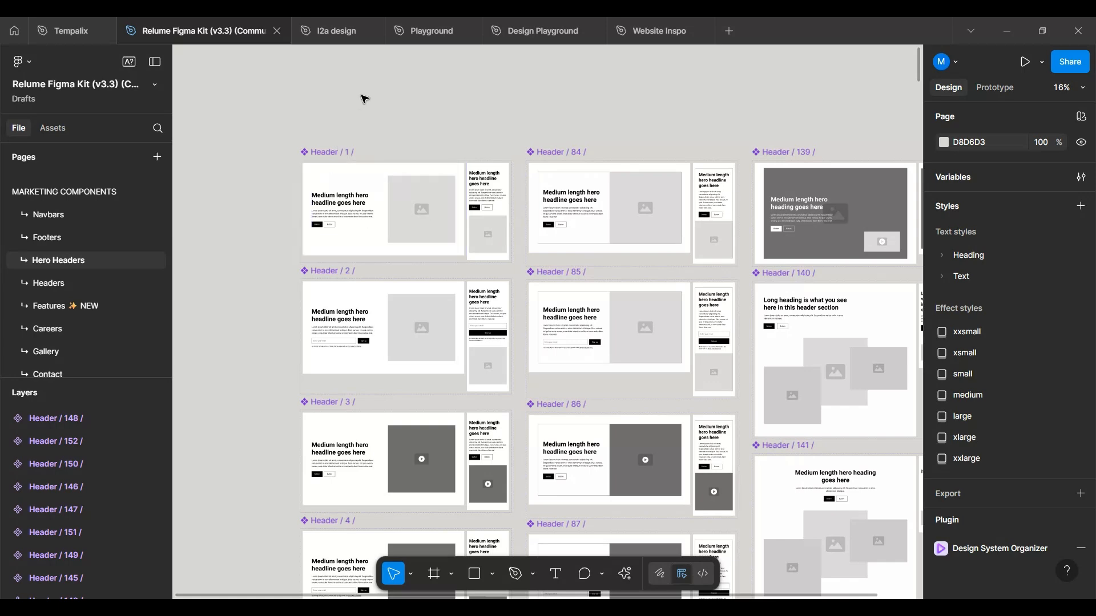
scroll(425, 144, down, 1)
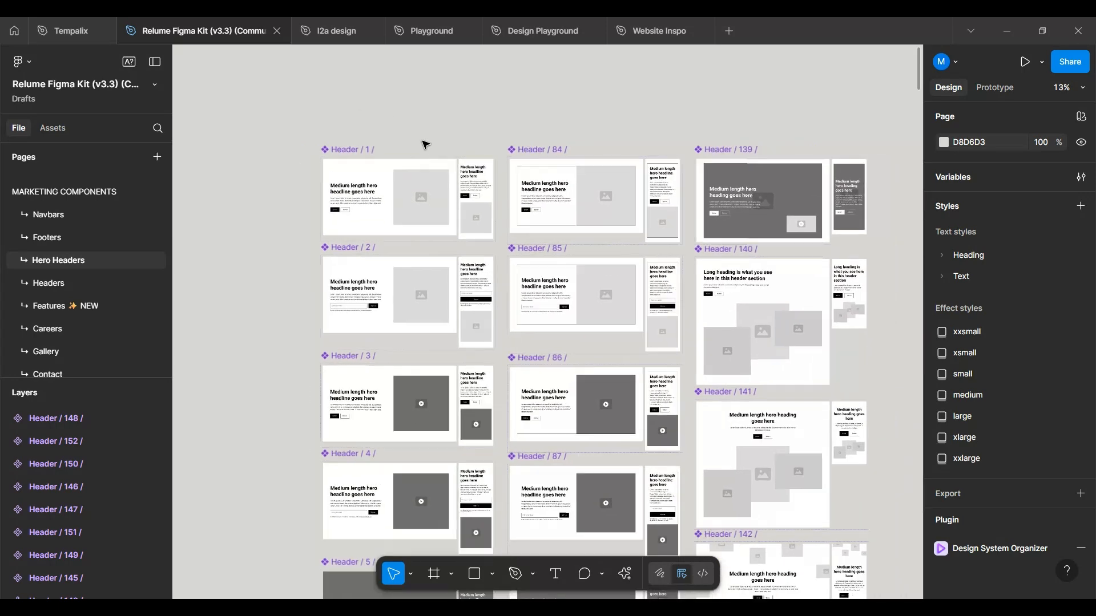
scroll(387, 201, up, 5)
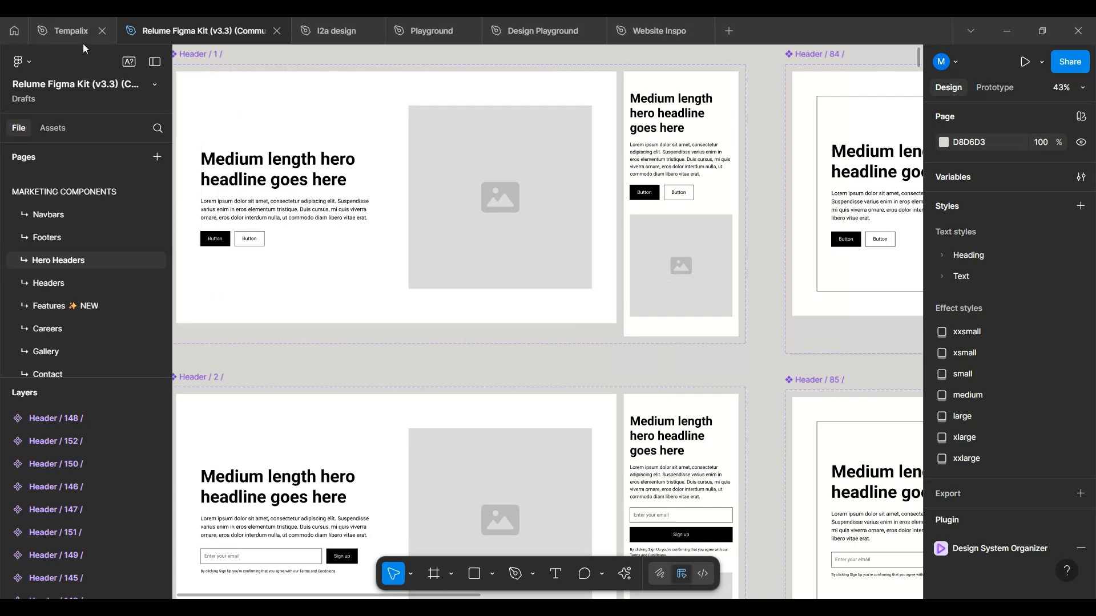
Open the Tempalix file and select the black Header / 1 / frame above the features section
click(67, 28)
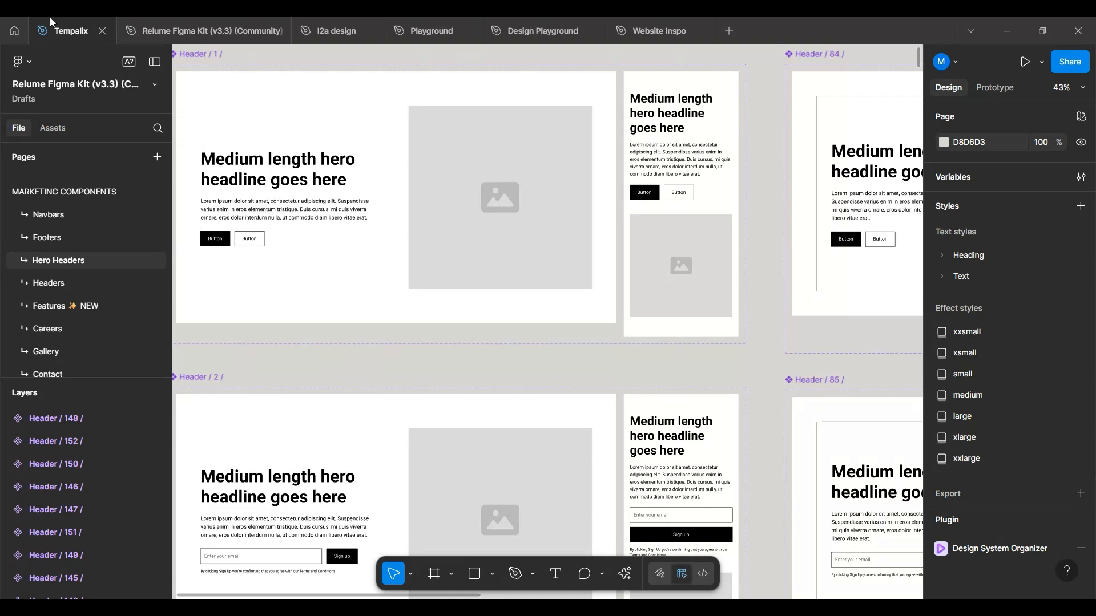
click(63, 32)
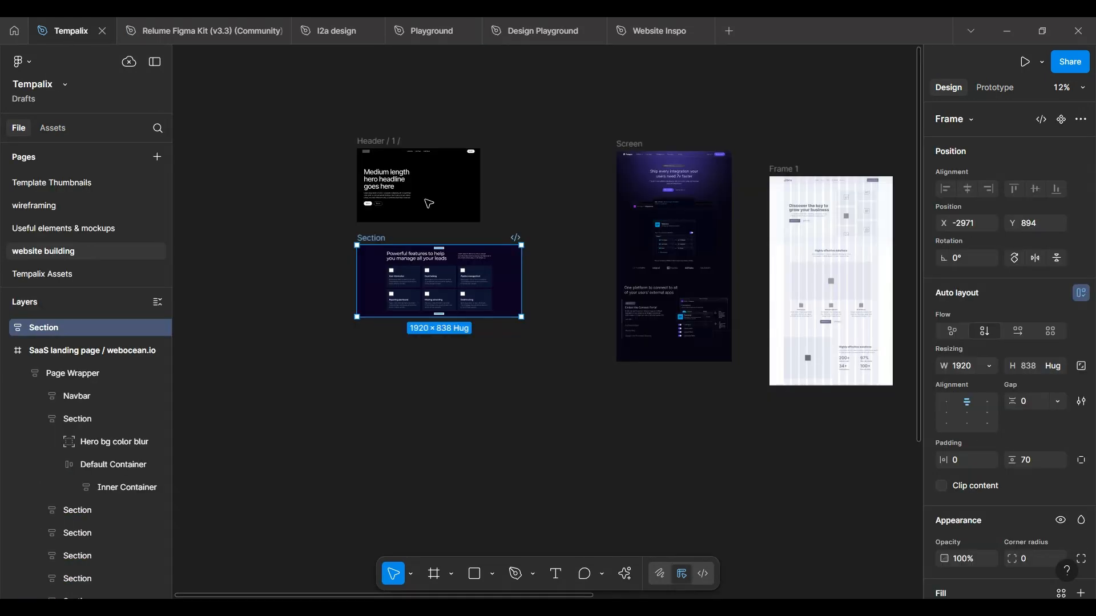
scroll(429, 204, up, 2)
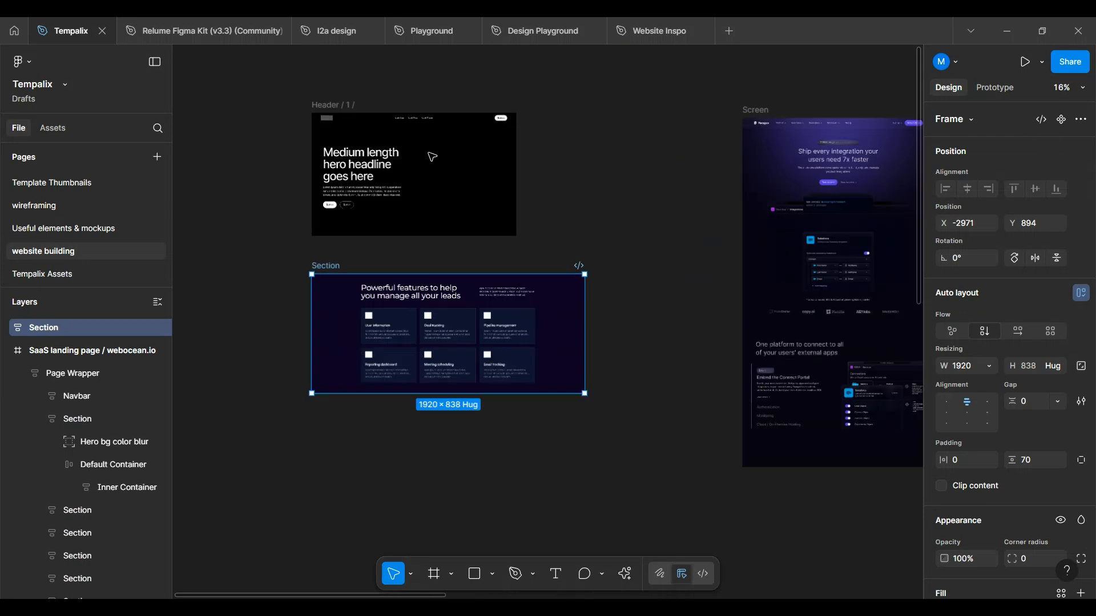
scroll(343, 130, up, 2)
scroll(330, 105, up, 2)
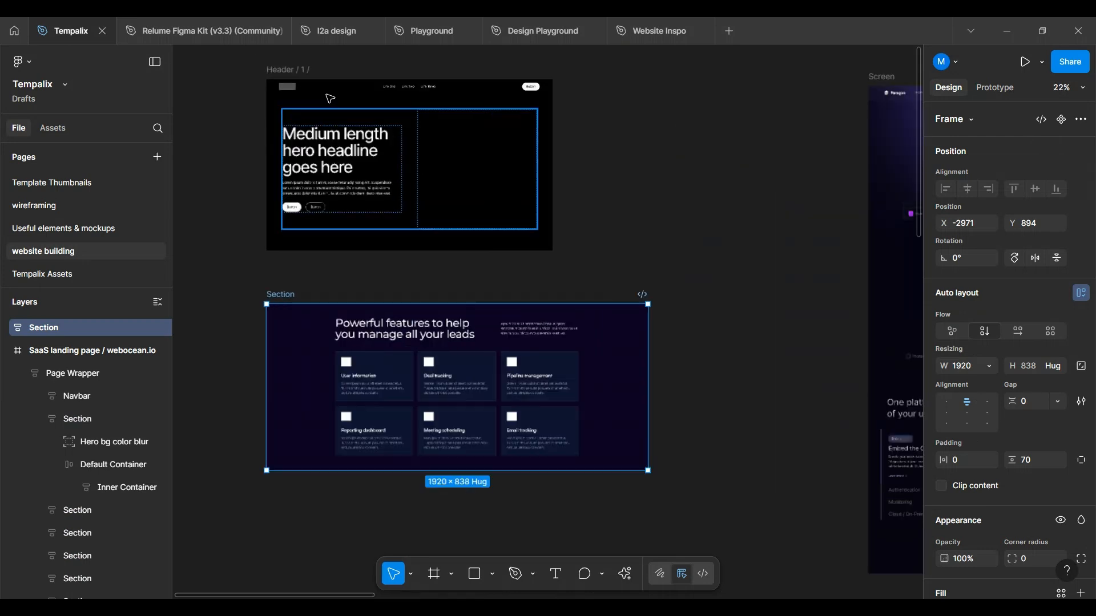
click(297, 75)
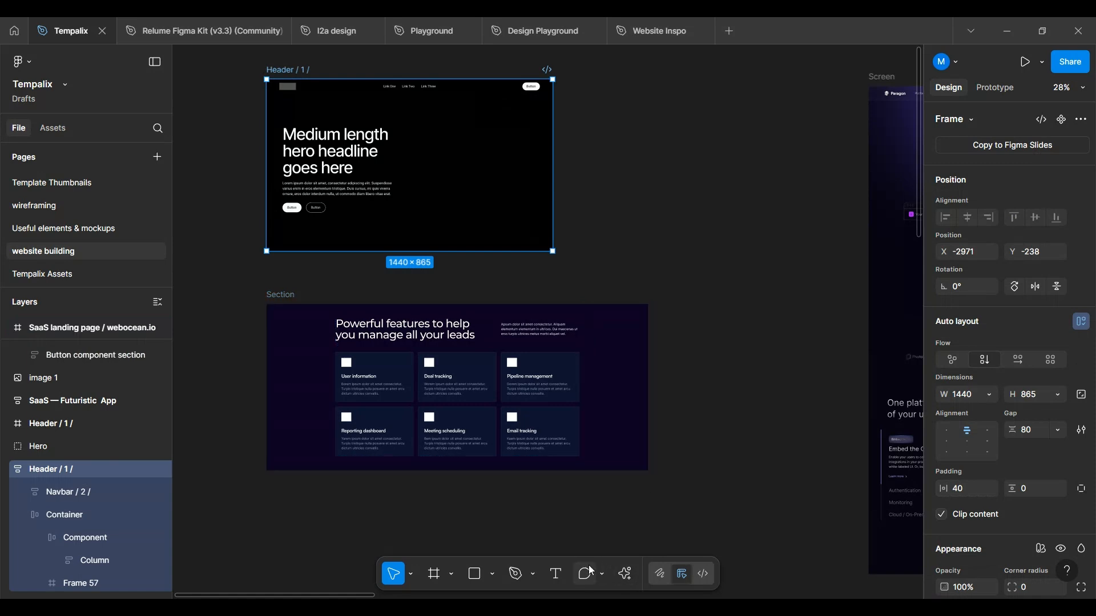
Search the plugins for "figma to code" and run Figma to Code (HTML, Tailwind, Flutter, SwiftUI) on the selected header frame
click(624, 574)
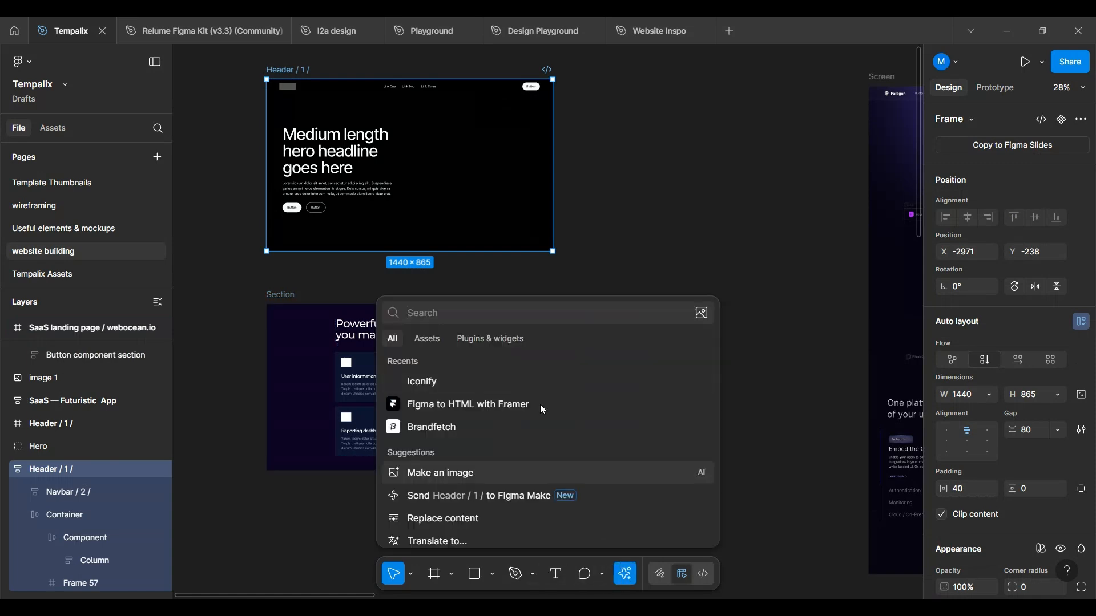
click(495, 336)
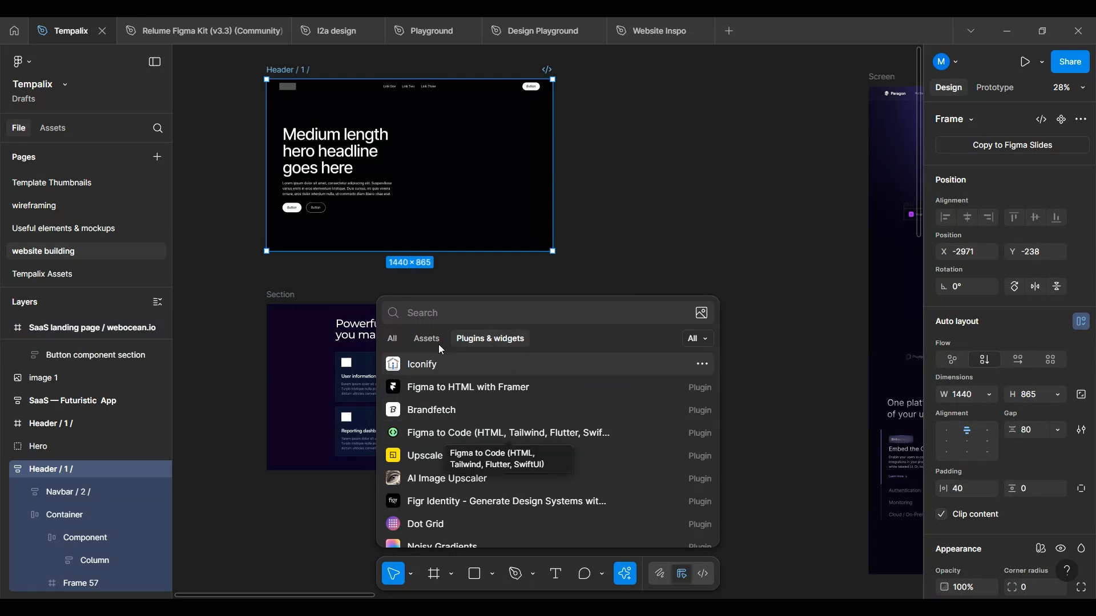
text(figma)
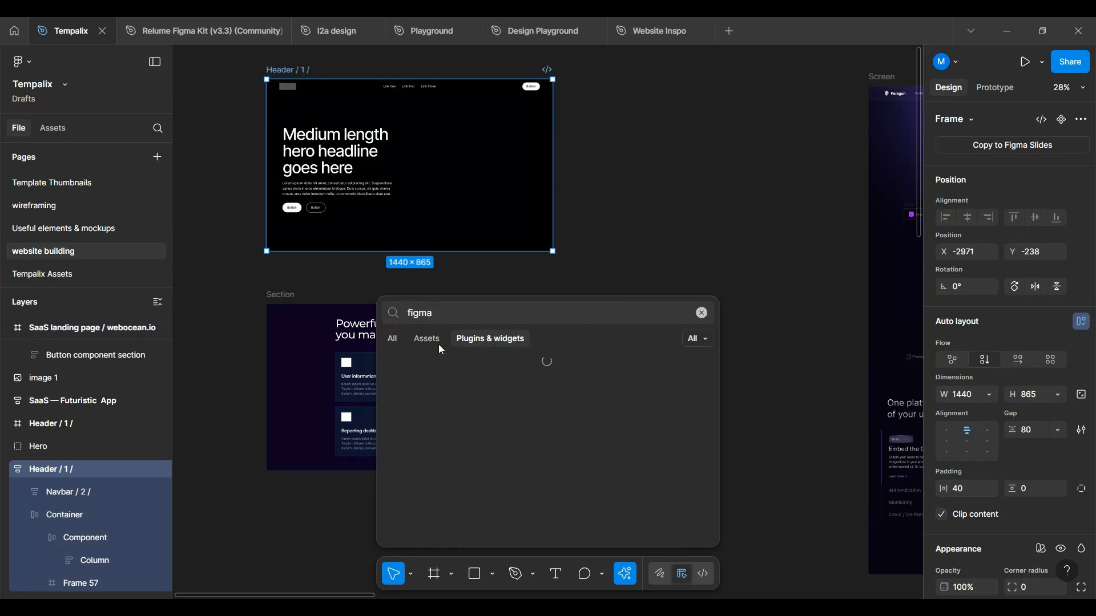
text( to code)
click(535, 368)
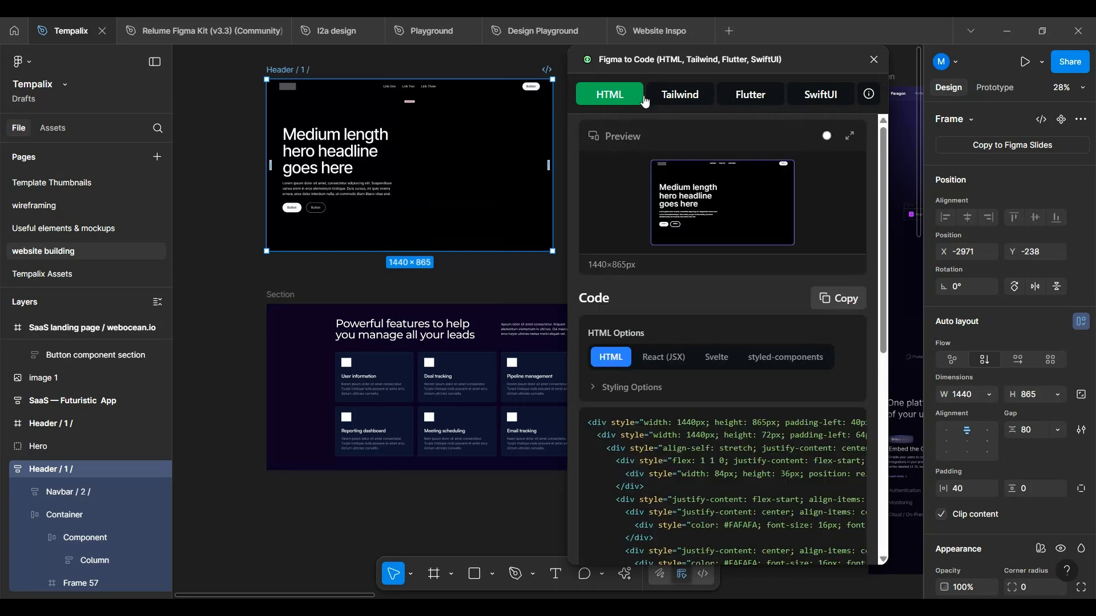
Copy the HTML code generated for the header frame and switch to Bolt in the browser
click(823, 302)
click(827, 305)
click(540, 541)
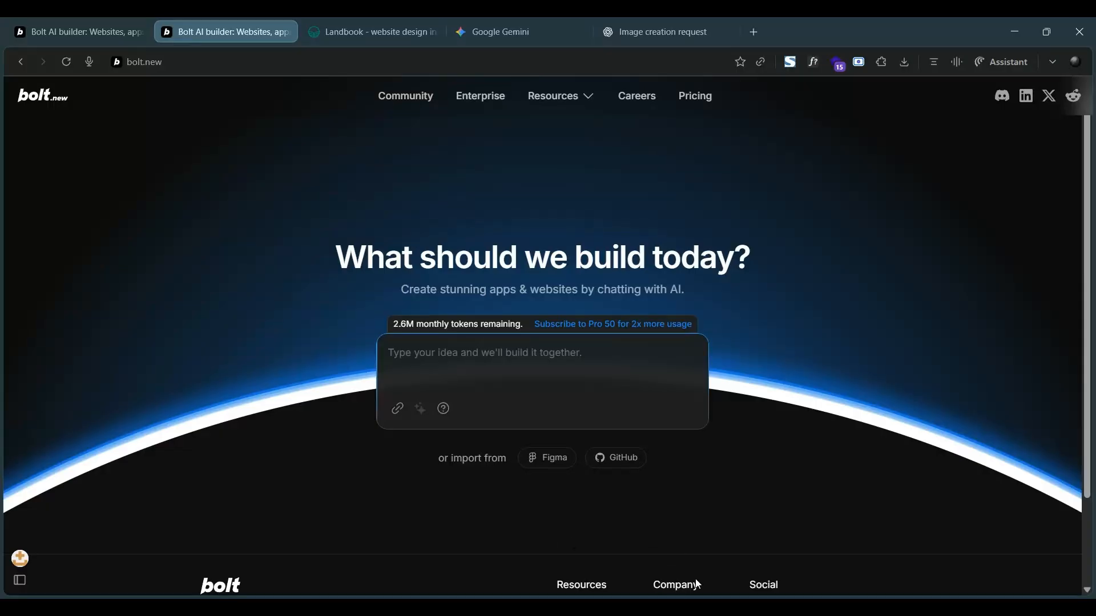
Submit a new Bolt prompt reading "turn this bad code into a stunning hero section:" followed by the copied HTML code
click(424, 355)
text(turn this )
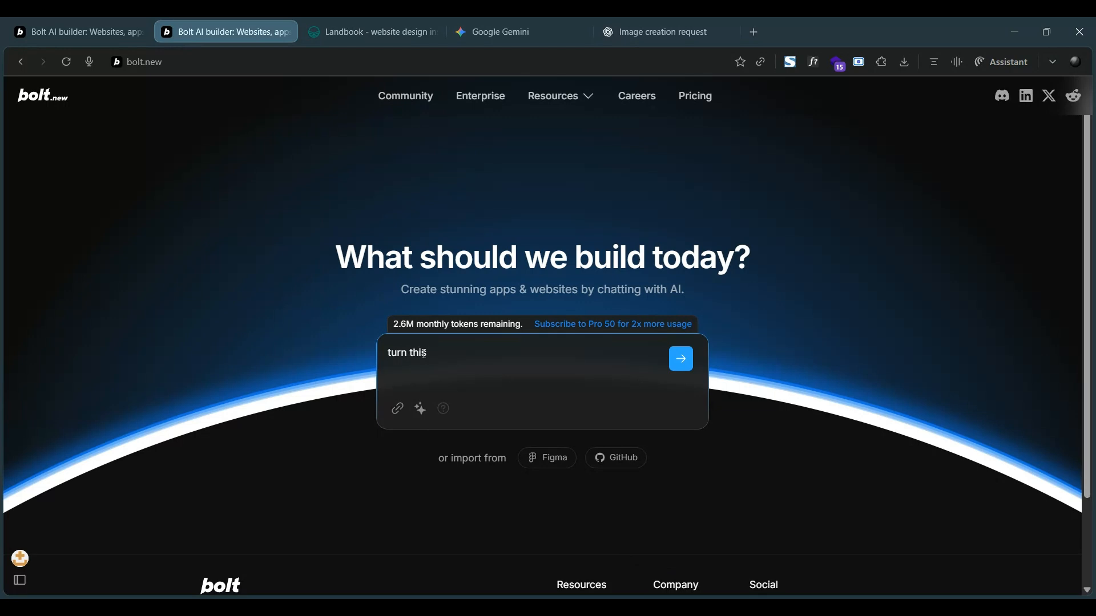
text(bad code into)
text( a stunni)
text(ngh)
text( hero )
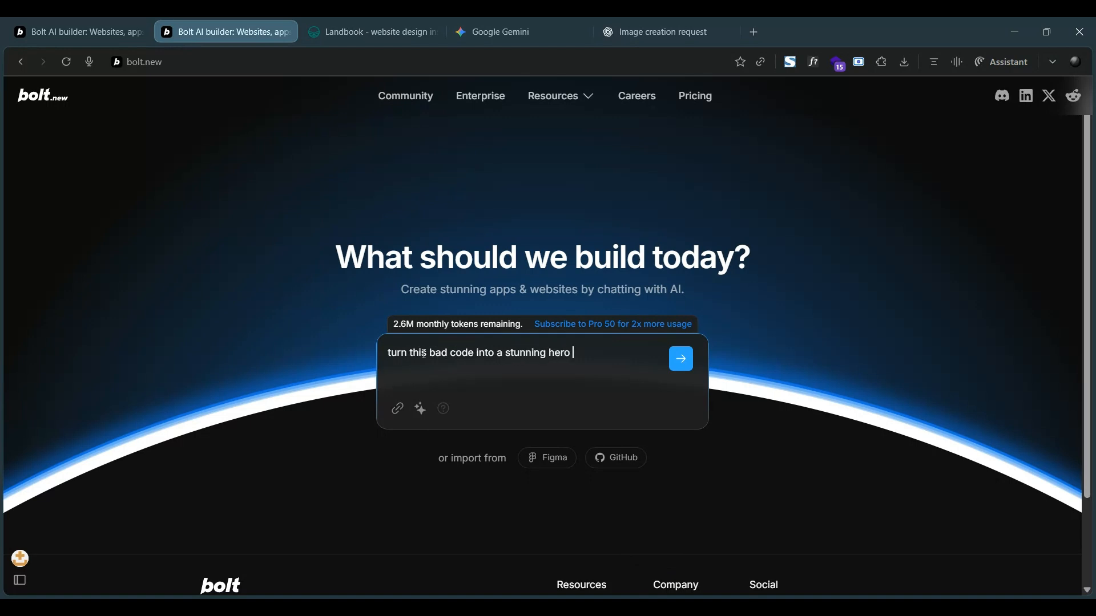
text(section:)
key(ctrl+v)
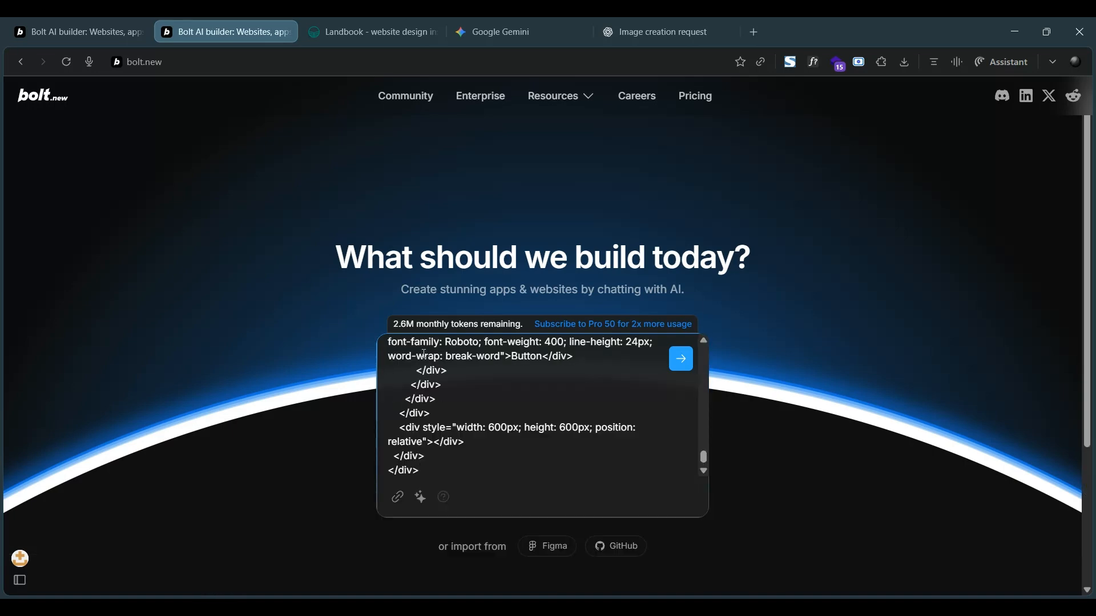
key(Return)
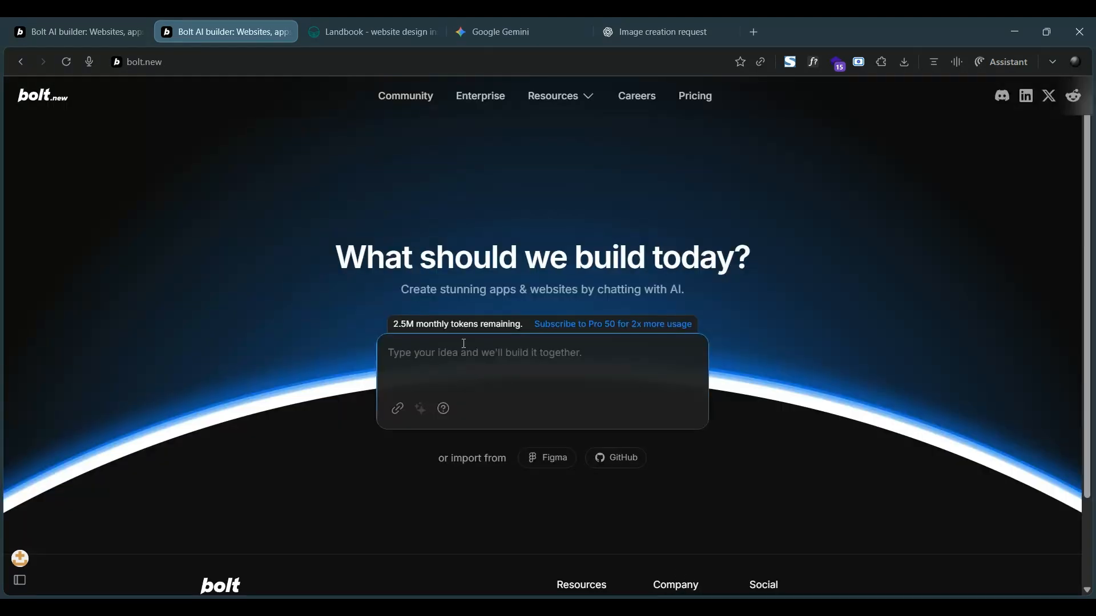
Submit the prompt "replicate this bad code and turn into into a hero section. copy with perfect accuracy" followed by the copied HTML code
text(replicate thi)
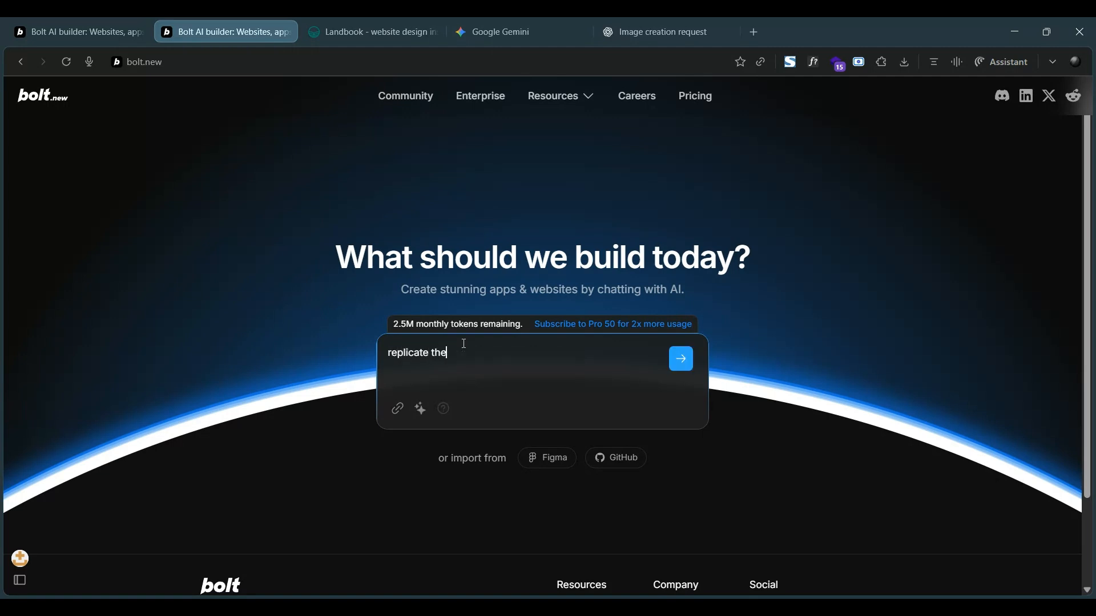
key(BackSpace)
text(is code and turn into into a hero sectio)
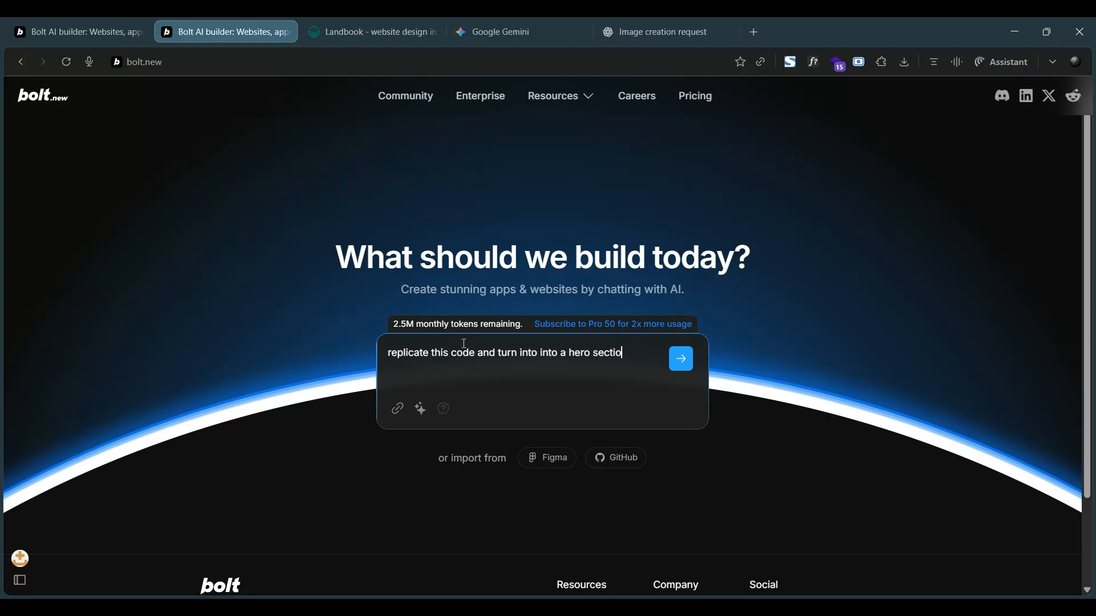
text(n. copy with perfect acc)
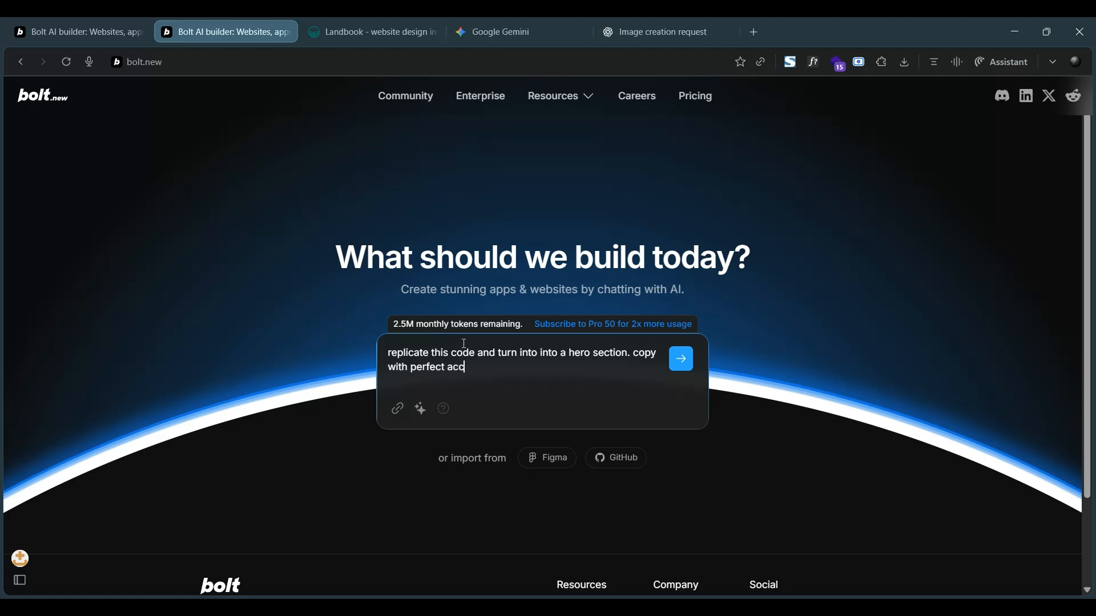
text(uracy)
click(449, 354)
text(bad)
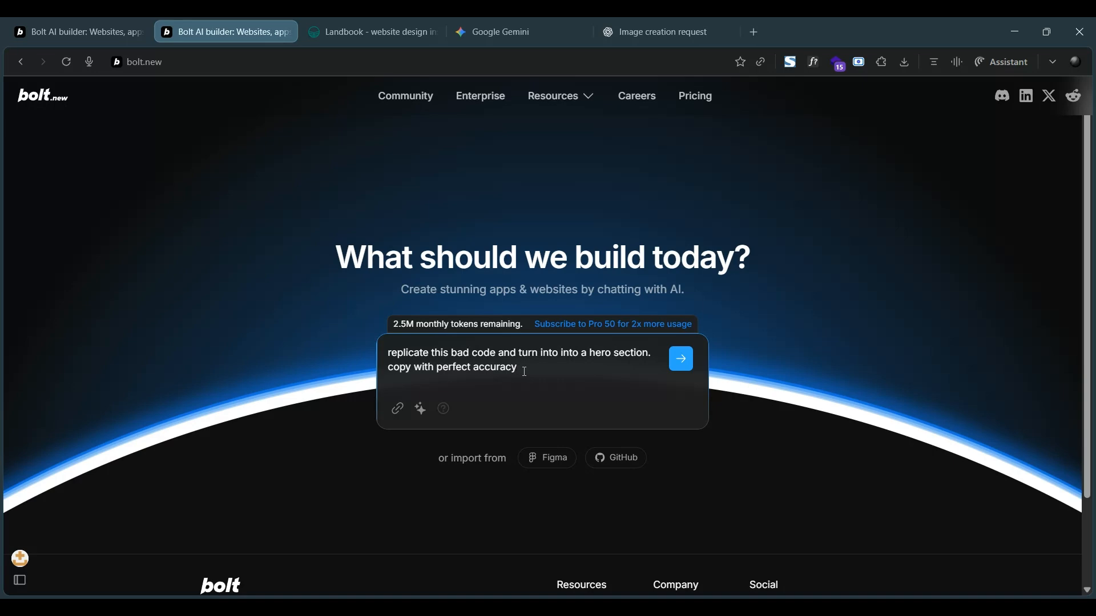
key(ctrl+v)
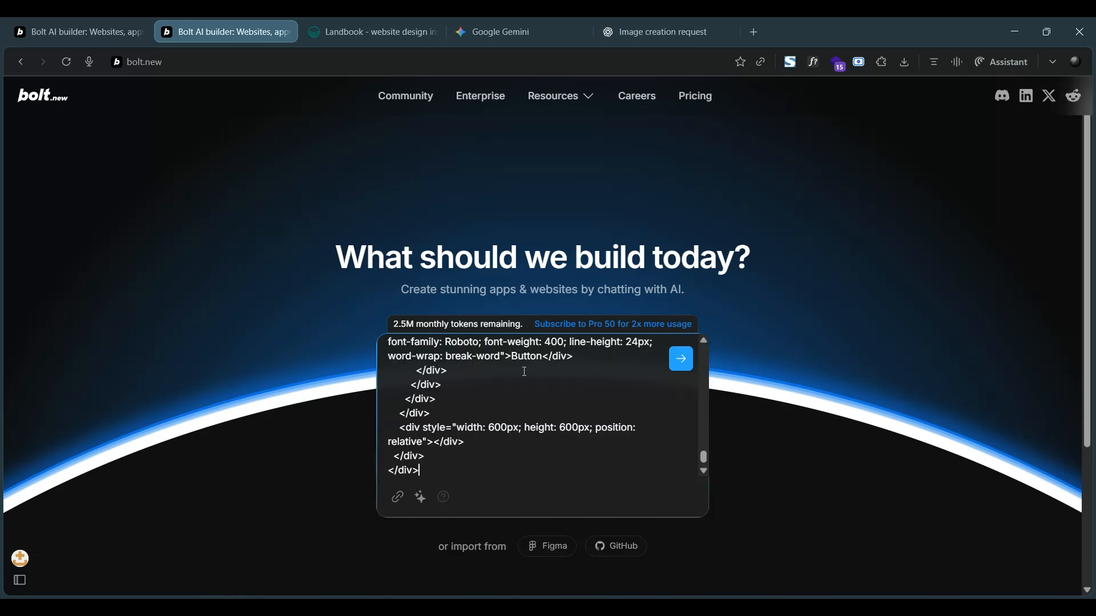
key(Return)
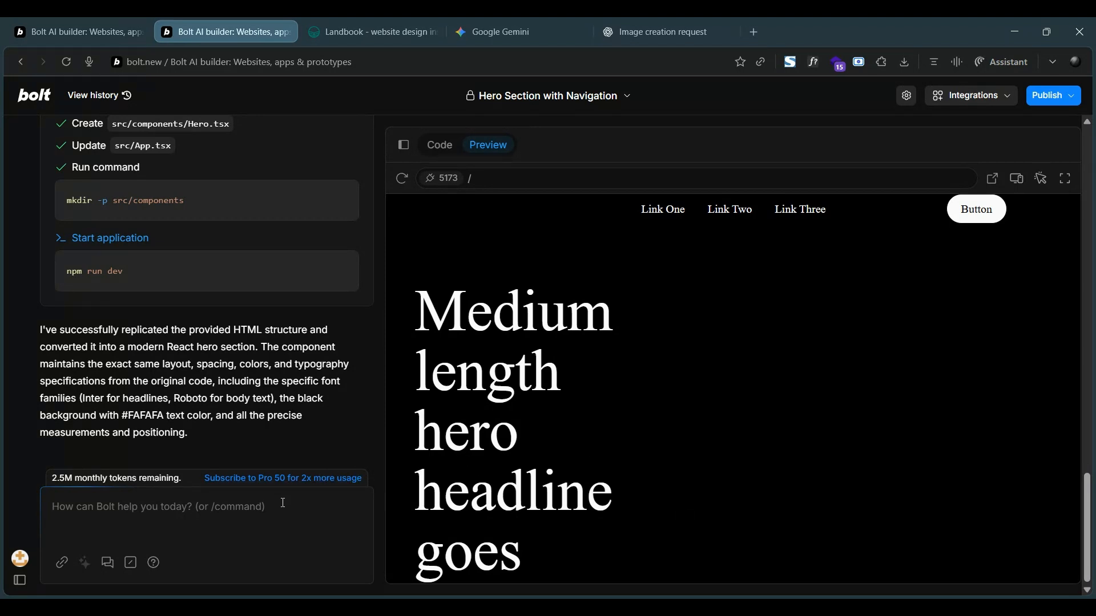
Start a follow-up prompt in the hero project's chat with the numbered item "1)scale down the headline a little"
text(scla)
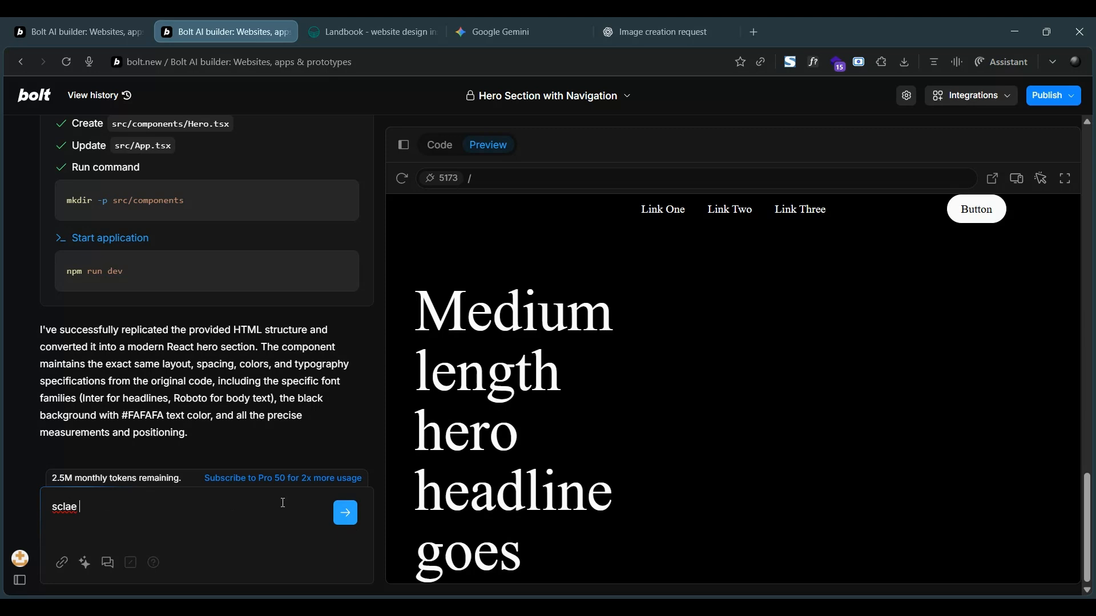
text(e)
key(BackSpace)
key(BackSpace)
key(BackSpace)
text(ale down the headline a little)
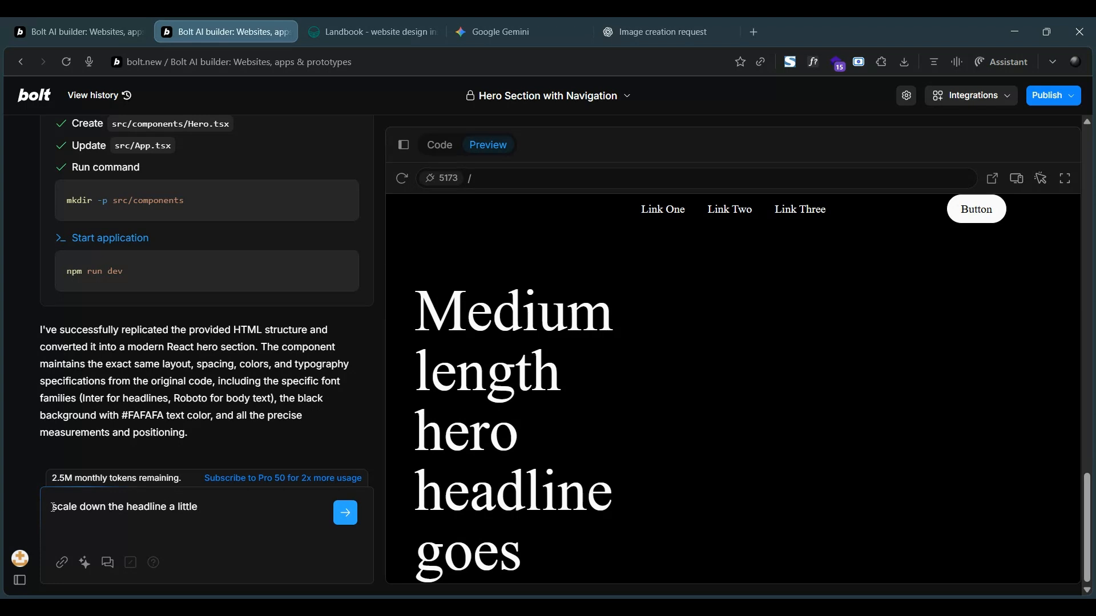
text(1))
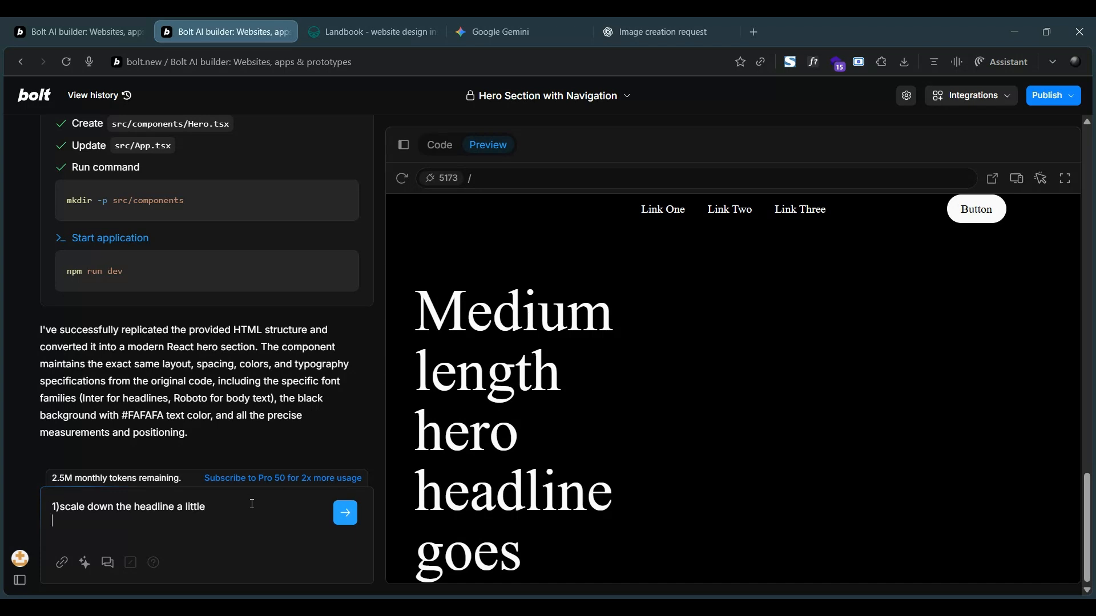
Add two lines to the prompt: "2) make the hero section 100vh" and "3) add a little top padding to the navbar"
text(2) make the hero secio)
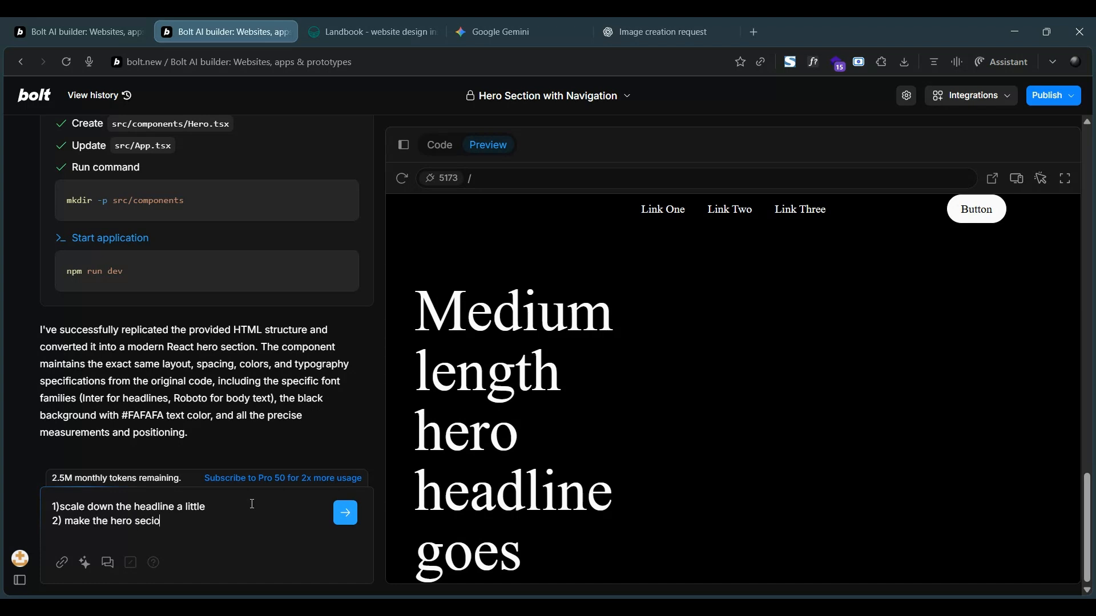
text(ion 100vh)
text(3) a)
text(dd a little )
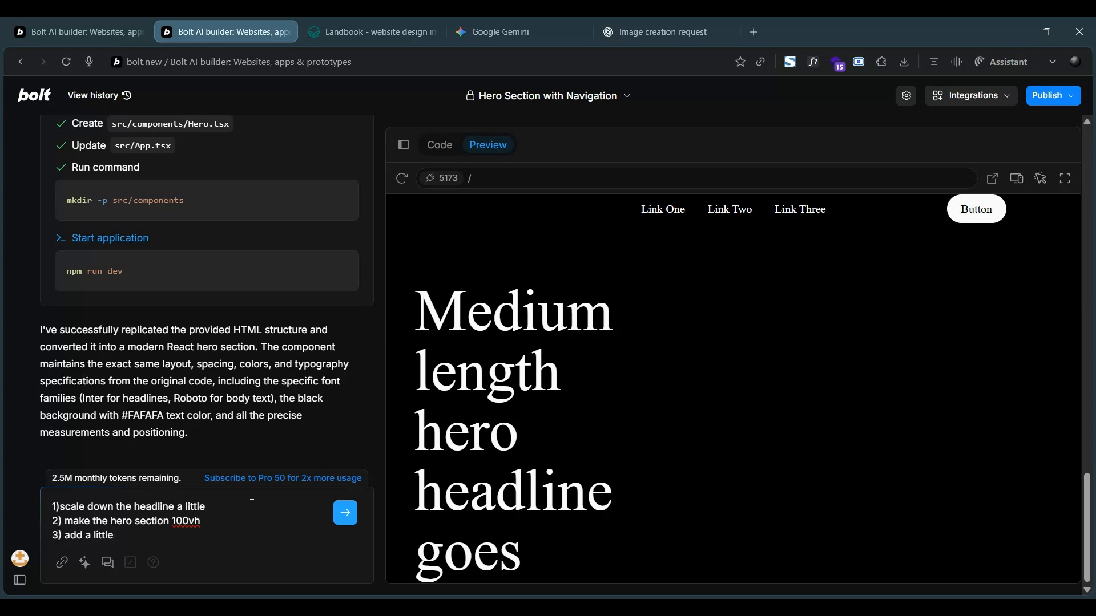
text(top padding to the navabr)
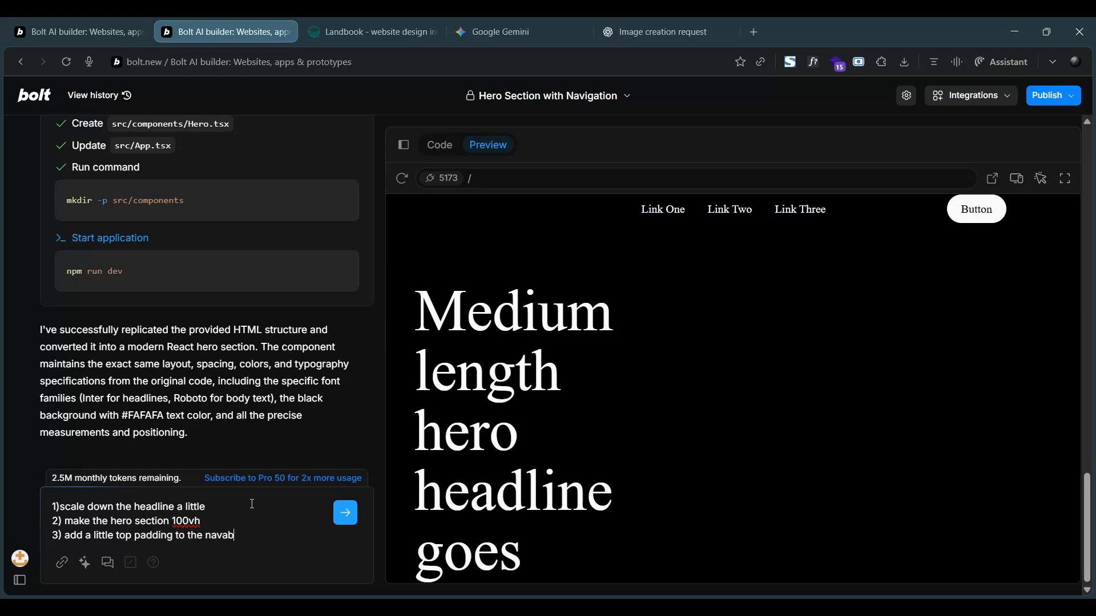
key(BackSpace)
key(BackSpace)
key(BackSpace)
text(bar)
key(shift+Return)
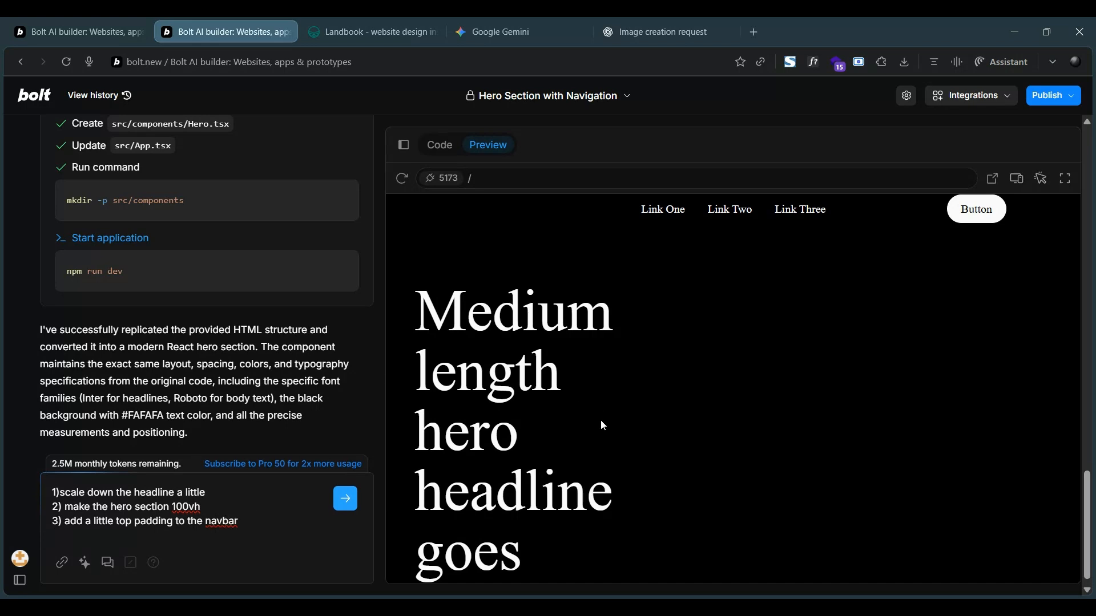
Extend the prompt's first item with ". then extend the headline width so it spans 2 lines" and submit the prompt
click(221, 505)
click(219, 492)
text(. then extend the headline)
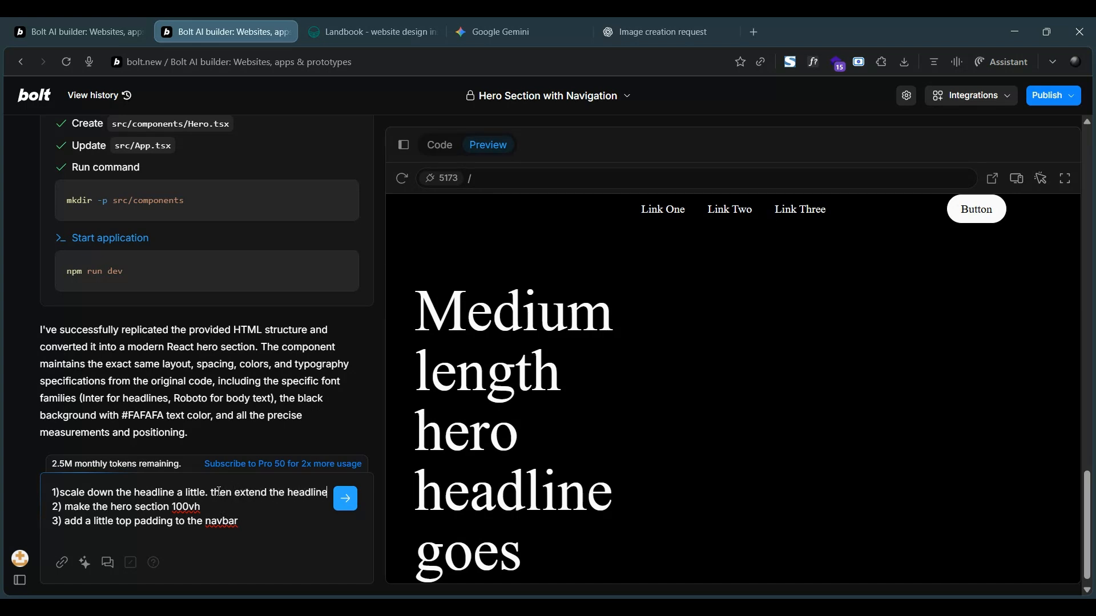
text( width)
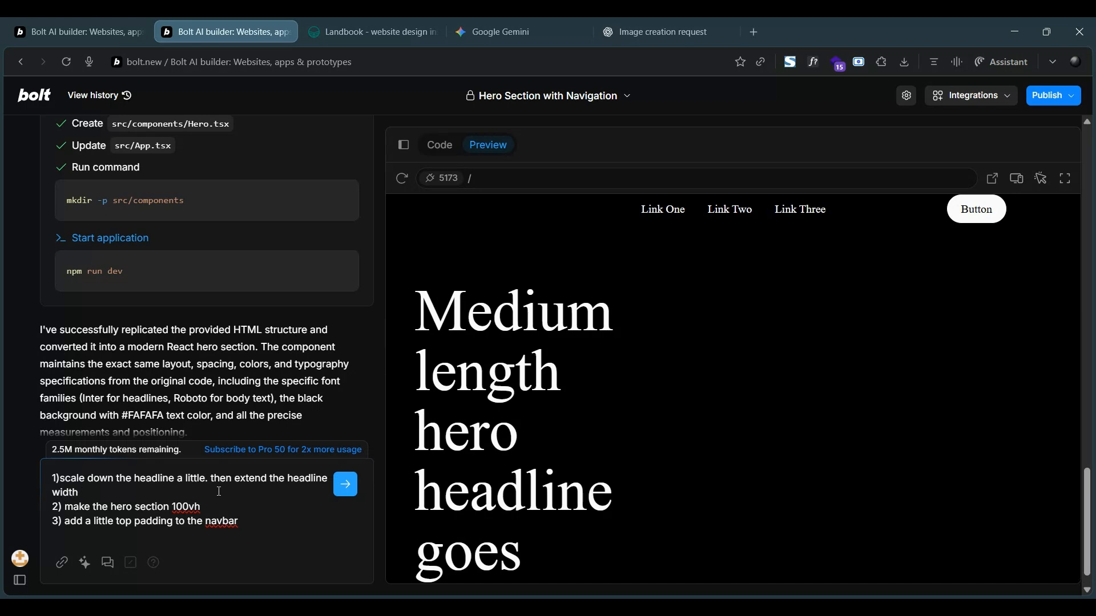
text( so it spans 2 lines)
key(Return)
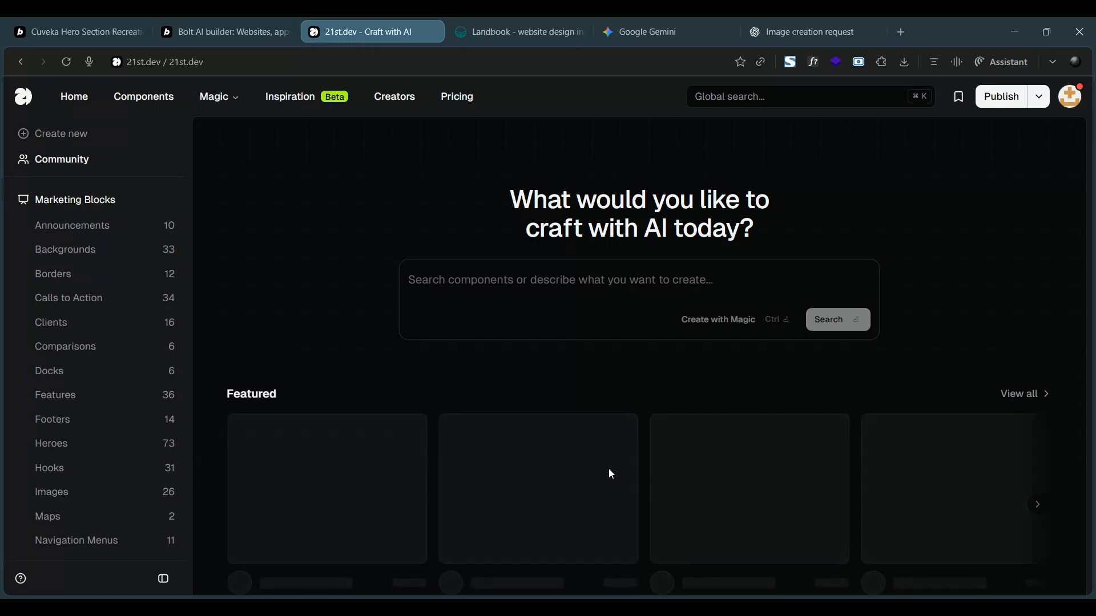
Look over the featured and newest components on 21st.dev and open the Heroes category
scroll(372, 367, down, 3)
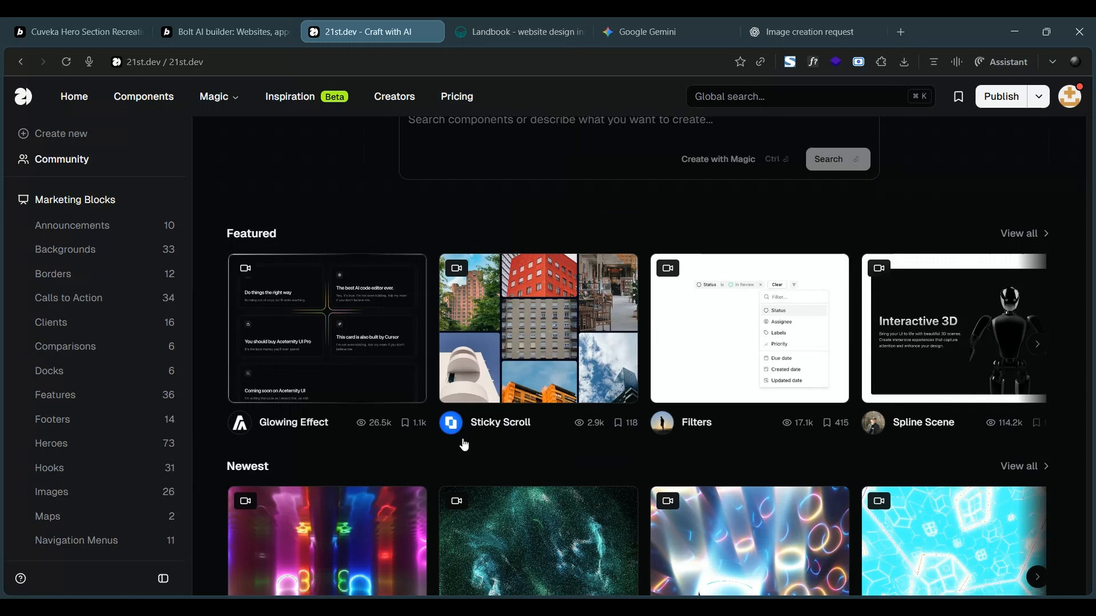
scroll(464, 445, down, 2)
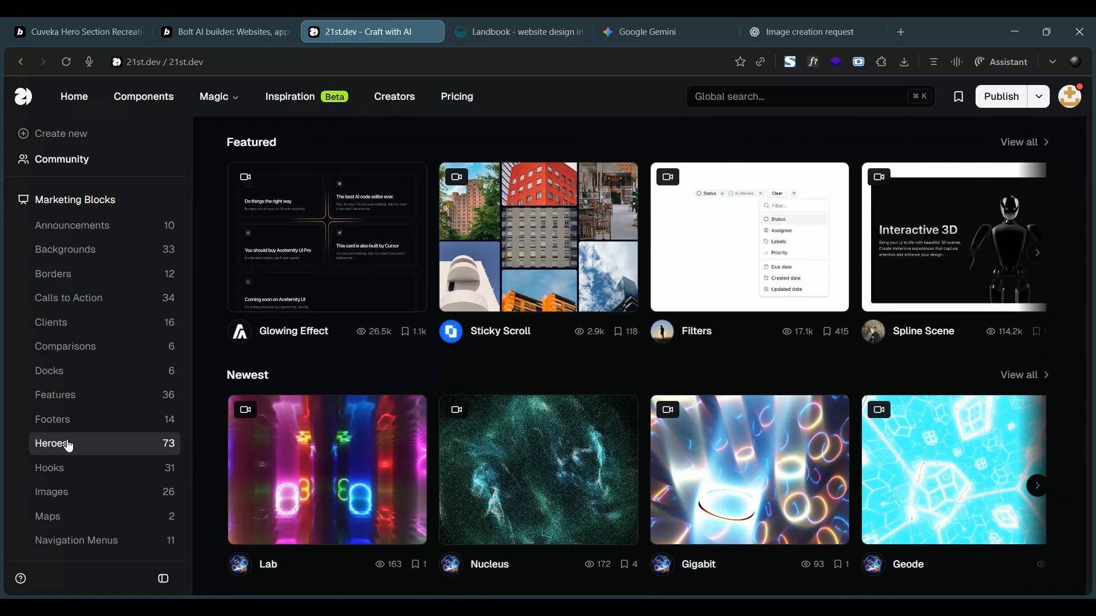
click(68, 445)
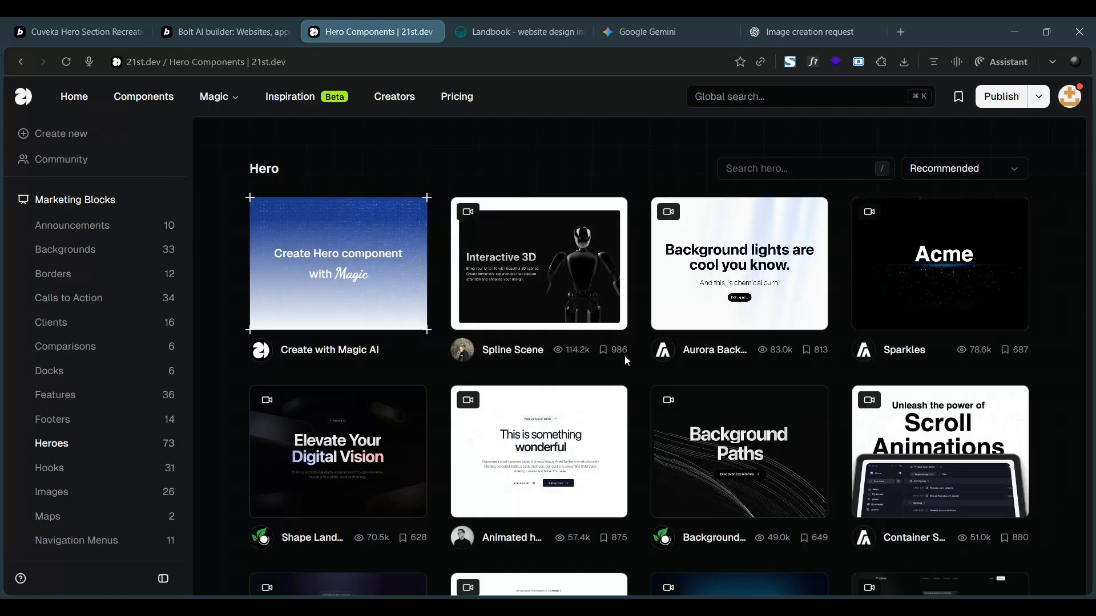
Browse the hero component previews on 21st.dev to examine the available designs
scroll(626, 359, down, 2)
scroll(628, 441, down, 3)
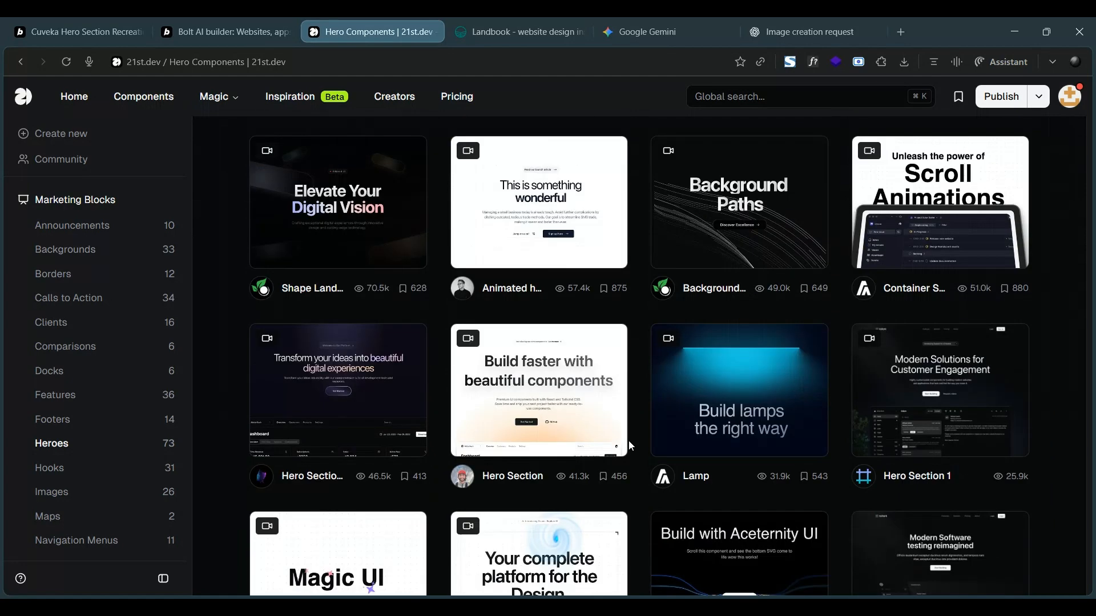
scroll(628, 440, down, 3)
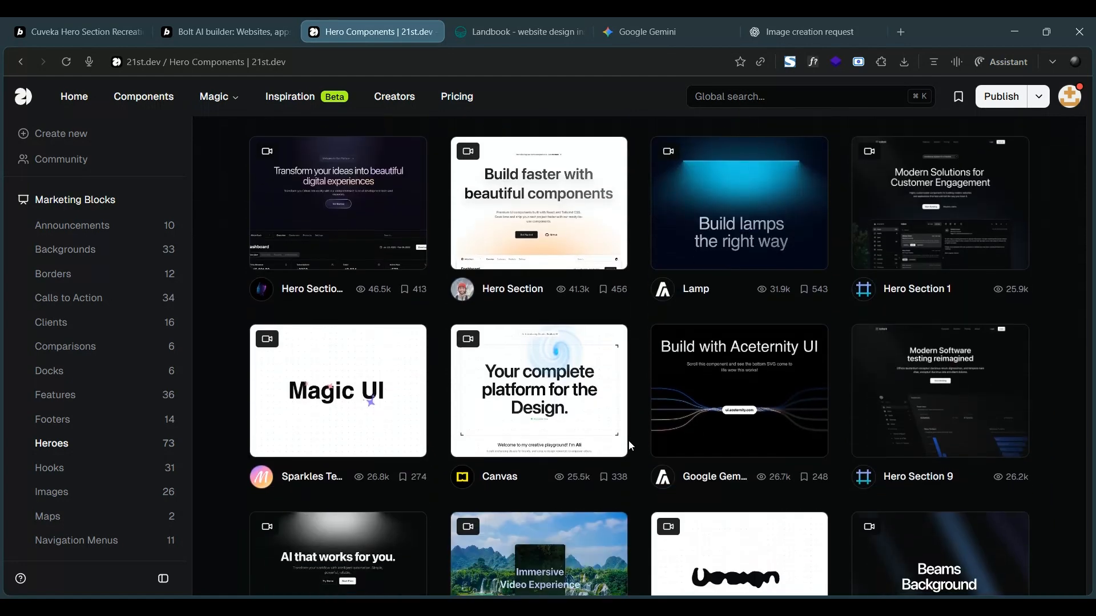
scroll(628, 441, down, 8)
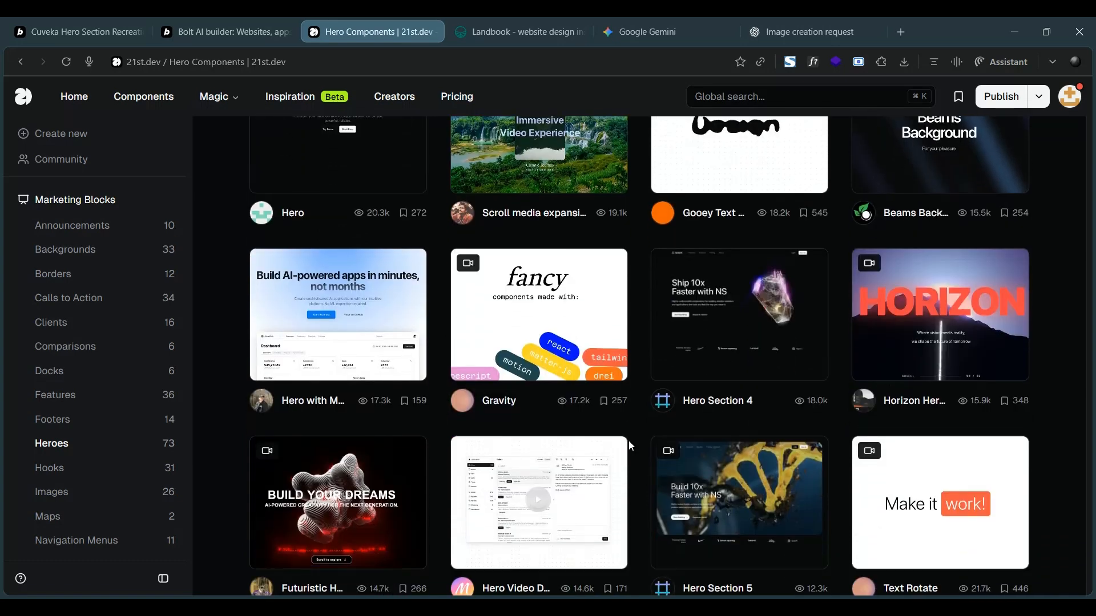
scroll(629, 440, down, 6)
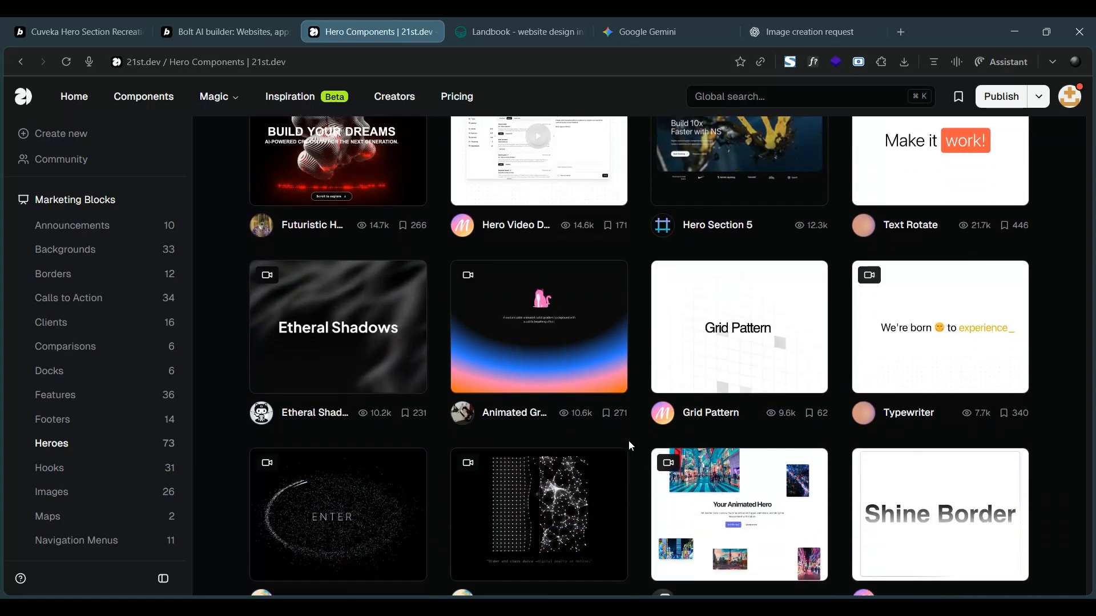
scroll(628, 441, down, 8)
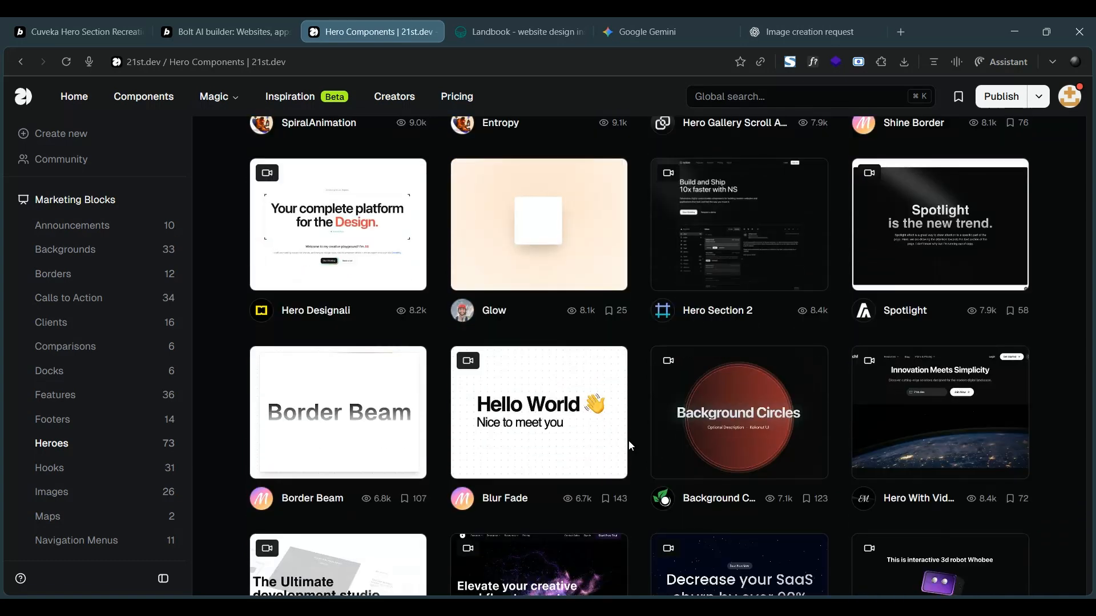
scroll(628, 440, down, 6)
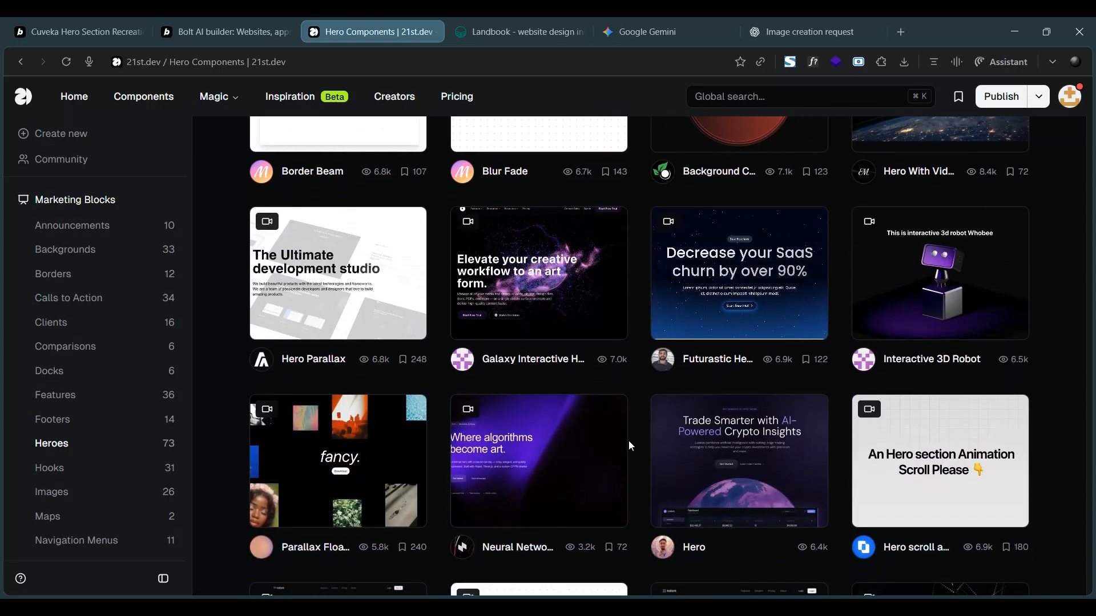
scroll(628, 440, down, 4)
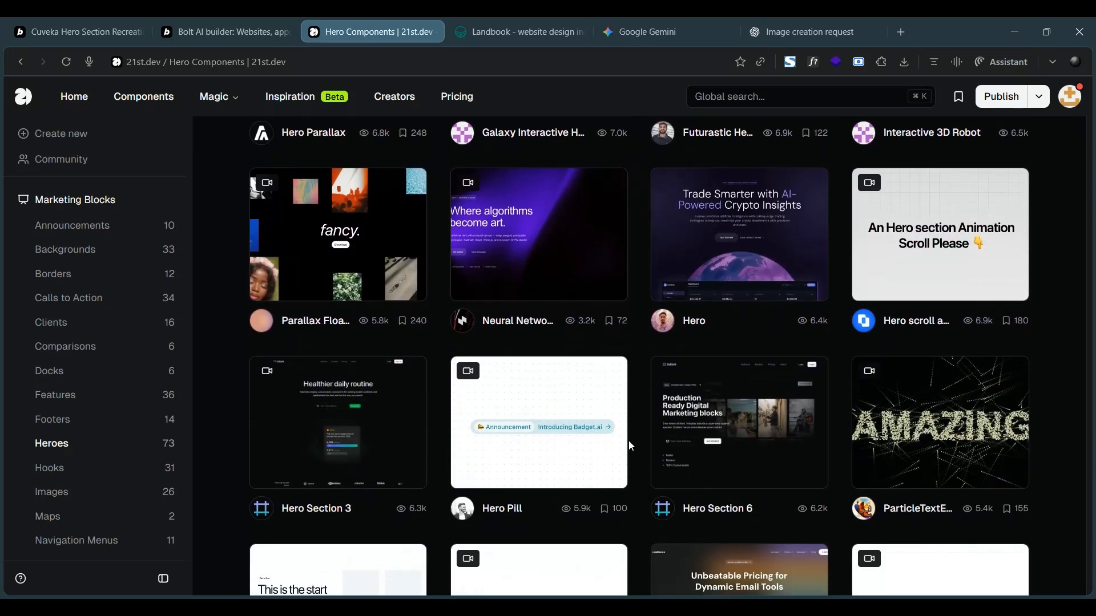
scroll(629, 440, down, 10)
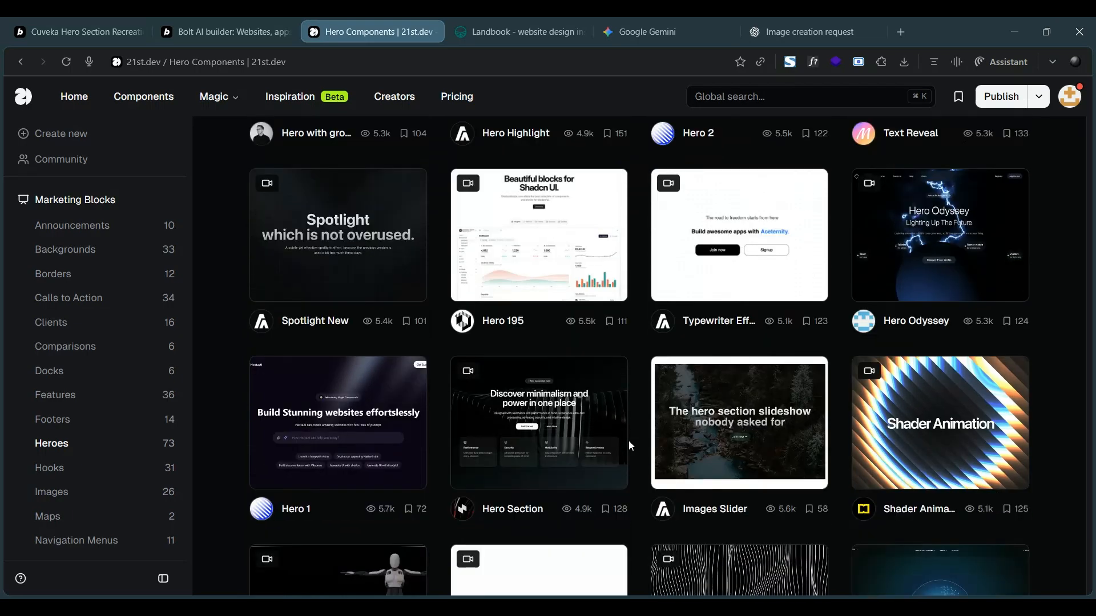
scroll(628, 441, down, 7)
scroll(628, 441, up, 20)
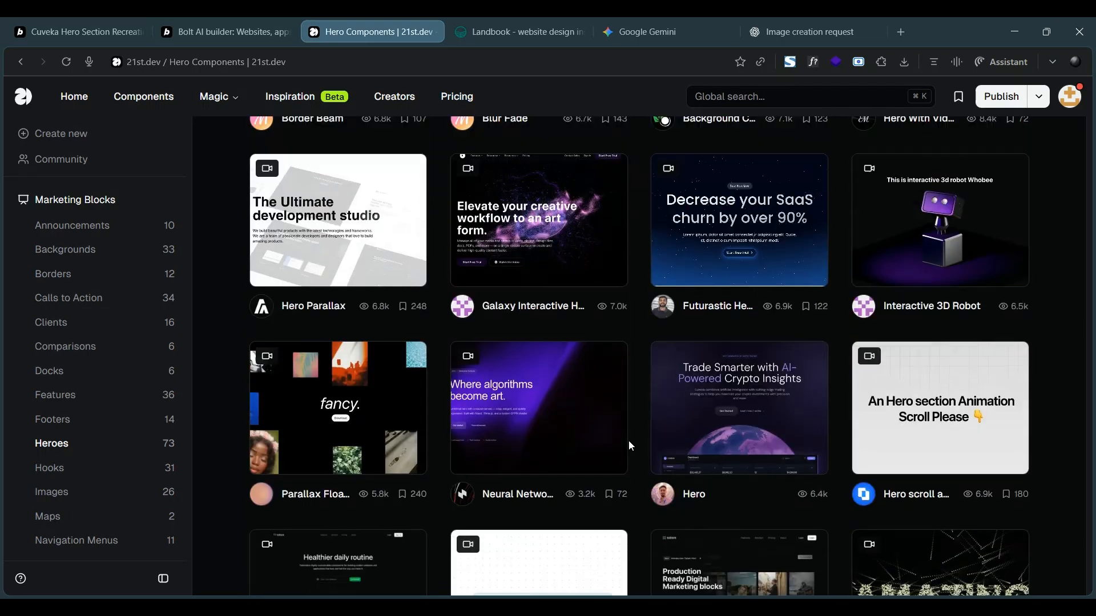
scroll(629, 440, up, 5)
scroll(892, 333, up, 4)
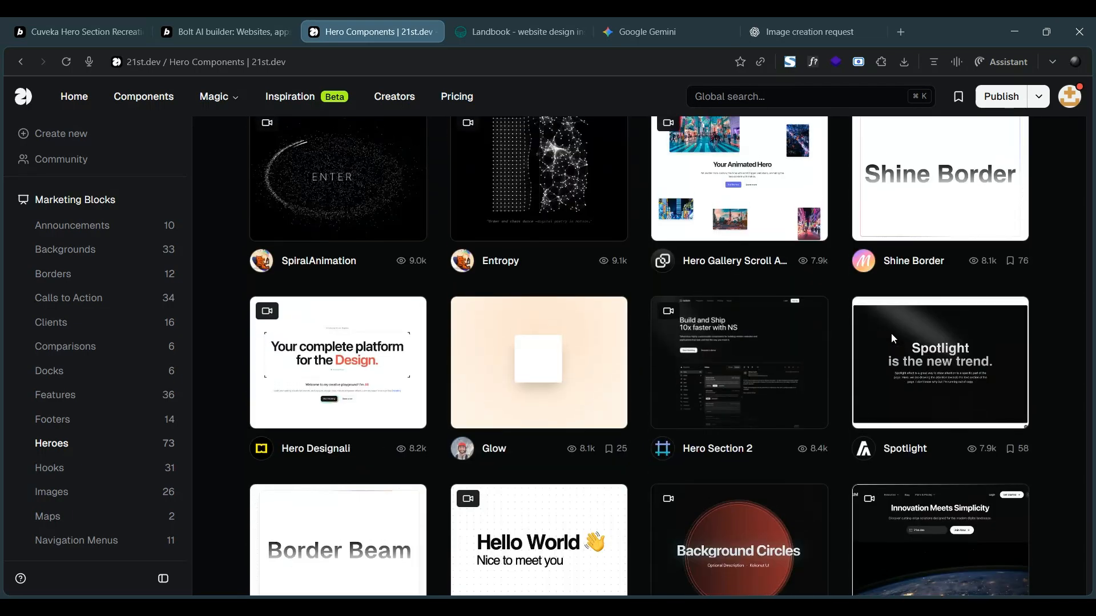
scroll(891, 333, up, 16)
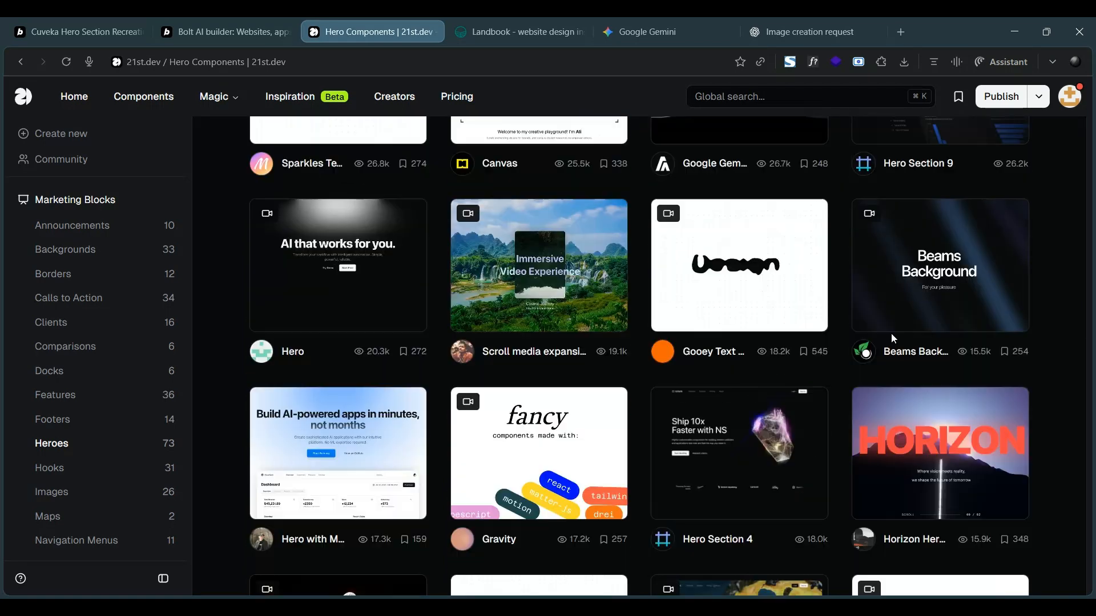
Open the full component page of Tailark's Hero Section 9 from the Heroes category
scroll(891, 333, up, 4)
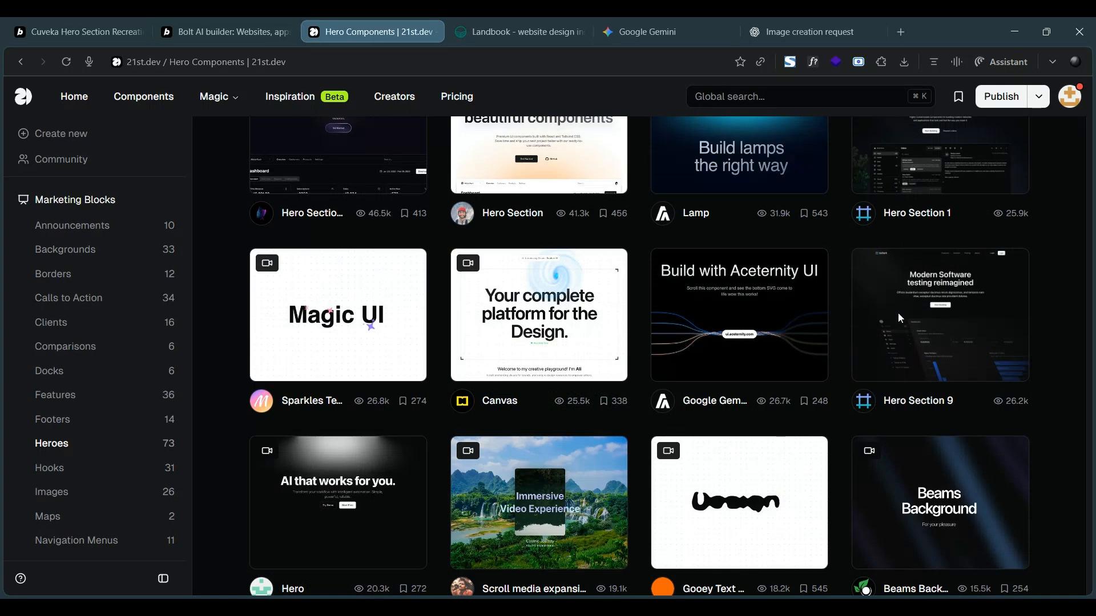
click(864, 323)
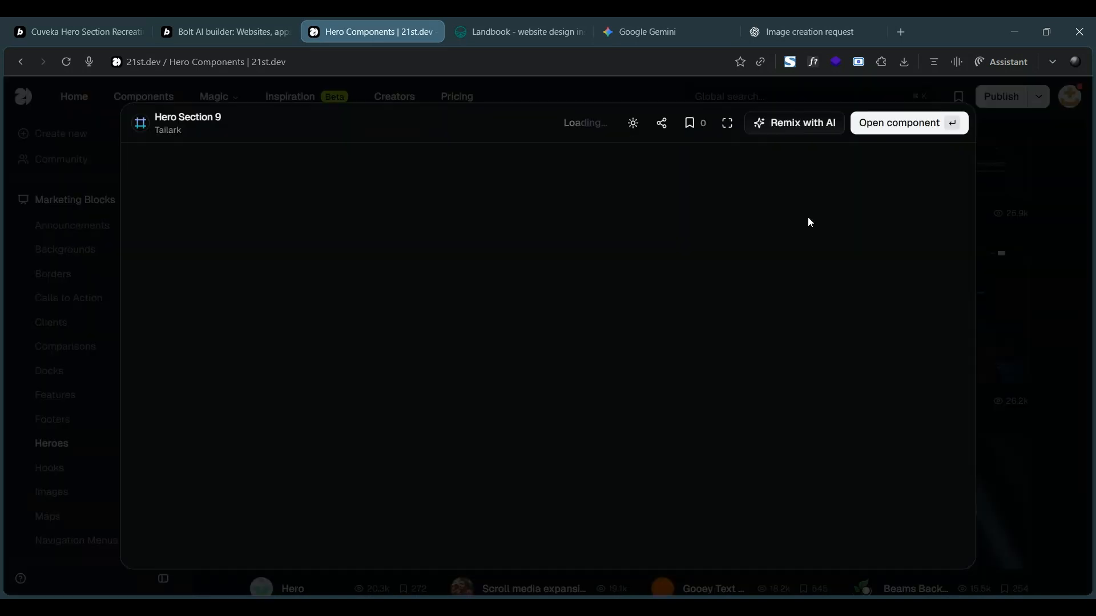
click(893, 125)
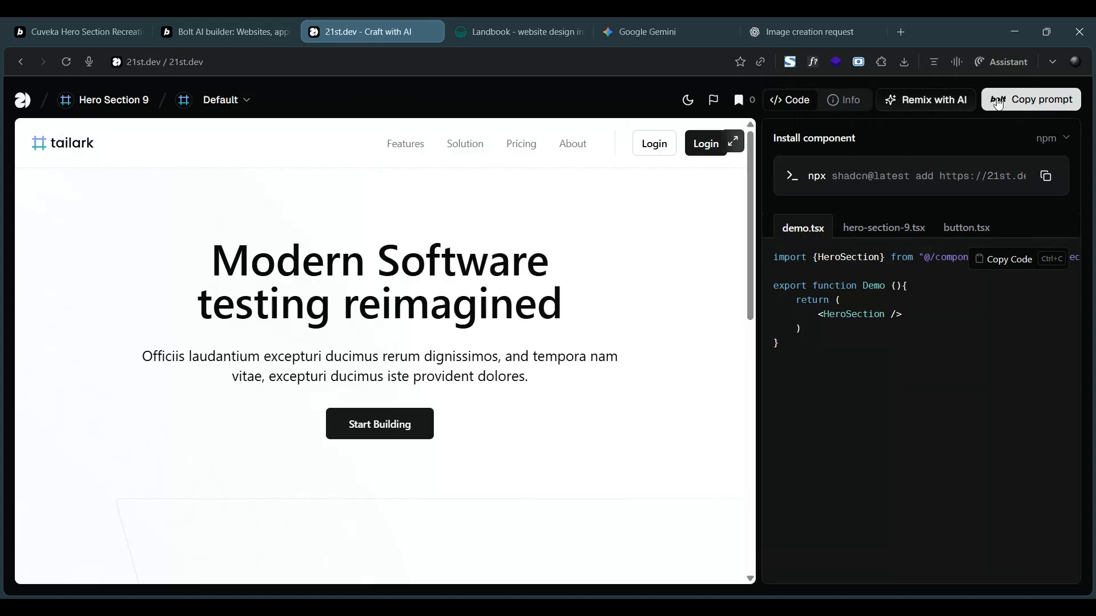
Copy the component's AI prompt with prompt type Bolt.new and the Use Existing Styling rule, without additional context
click(1001, 101)
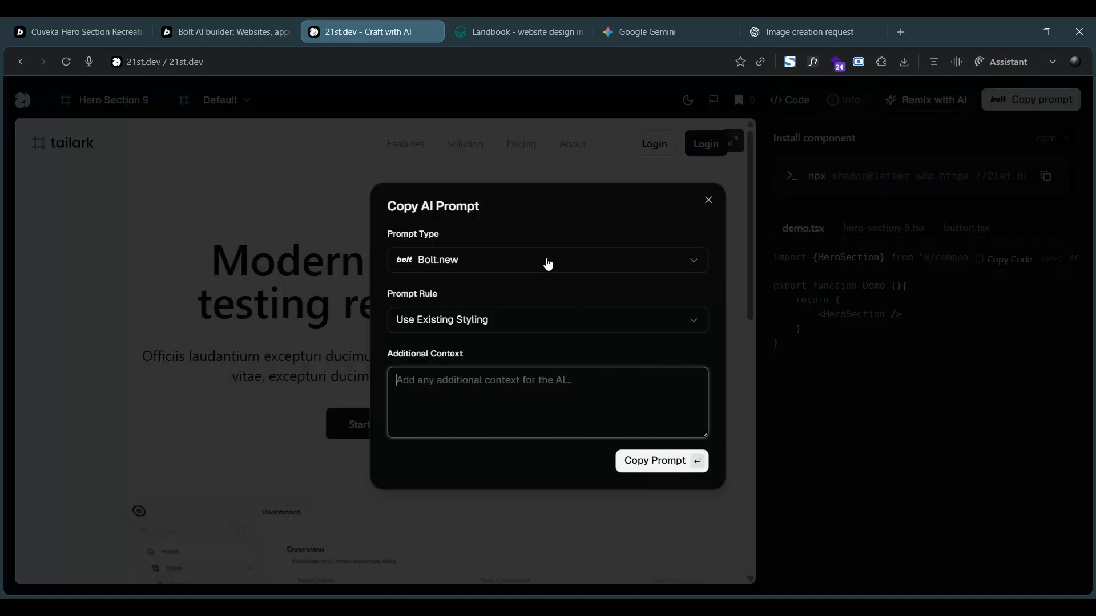
click(546, 261)
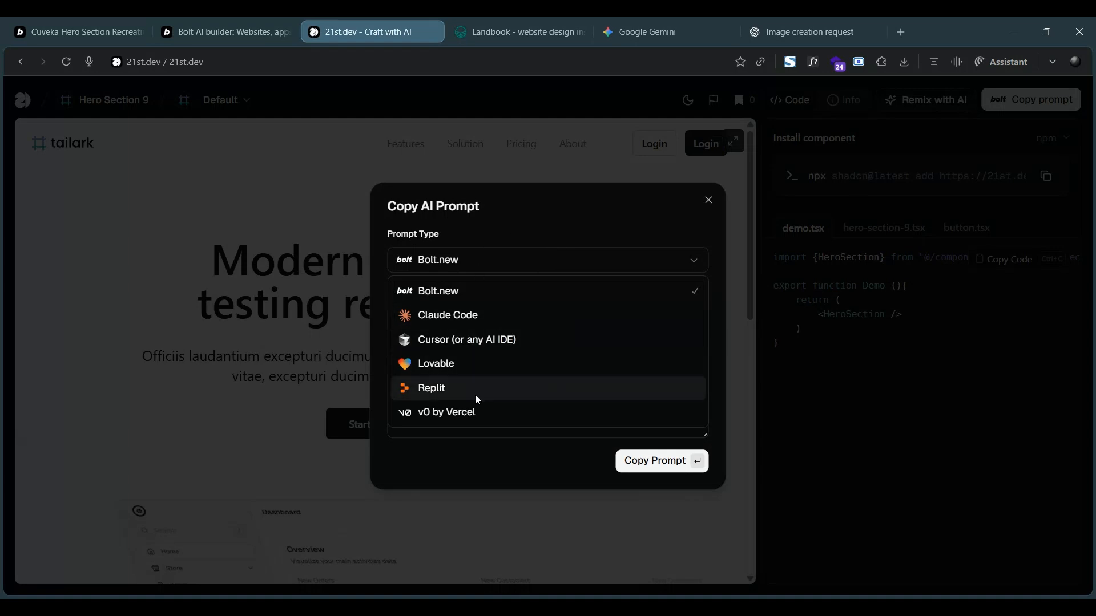
click(557, 234)
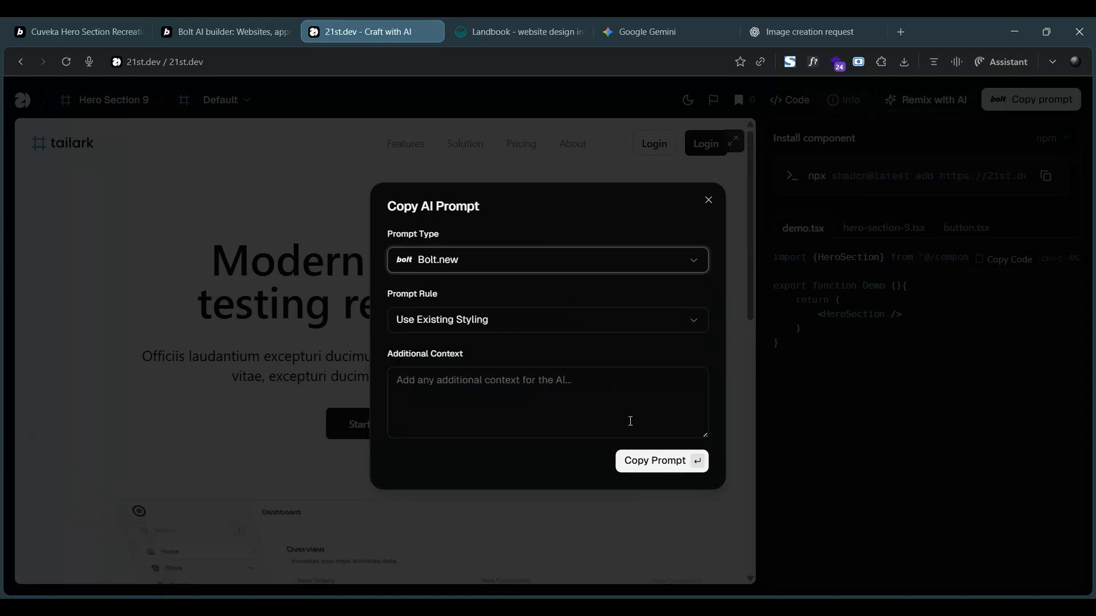
click(603, 322)
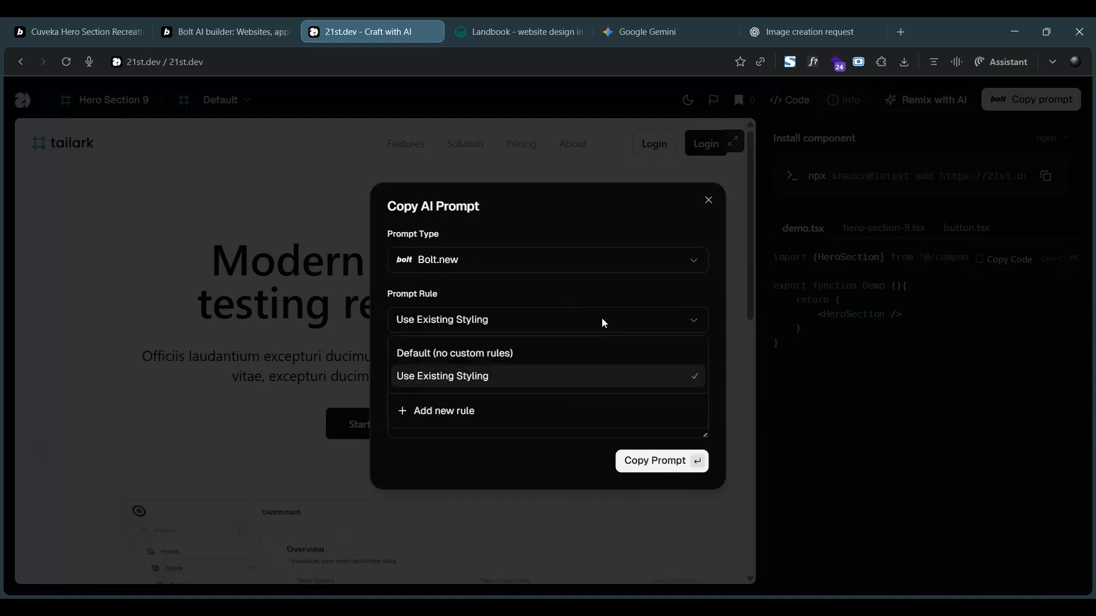
click(509, 287)
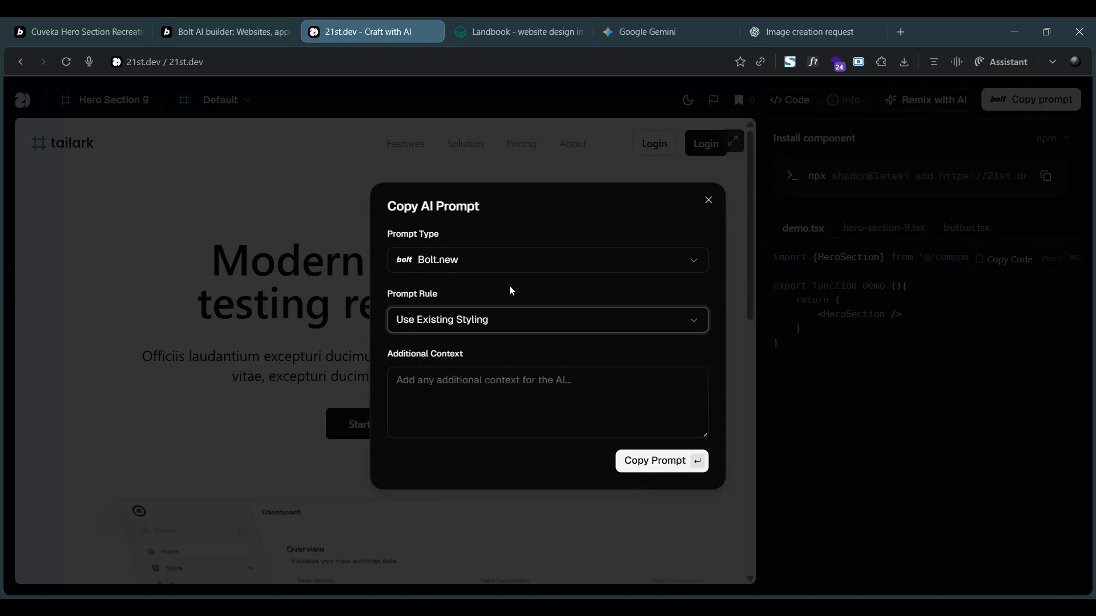
click(510, 286)
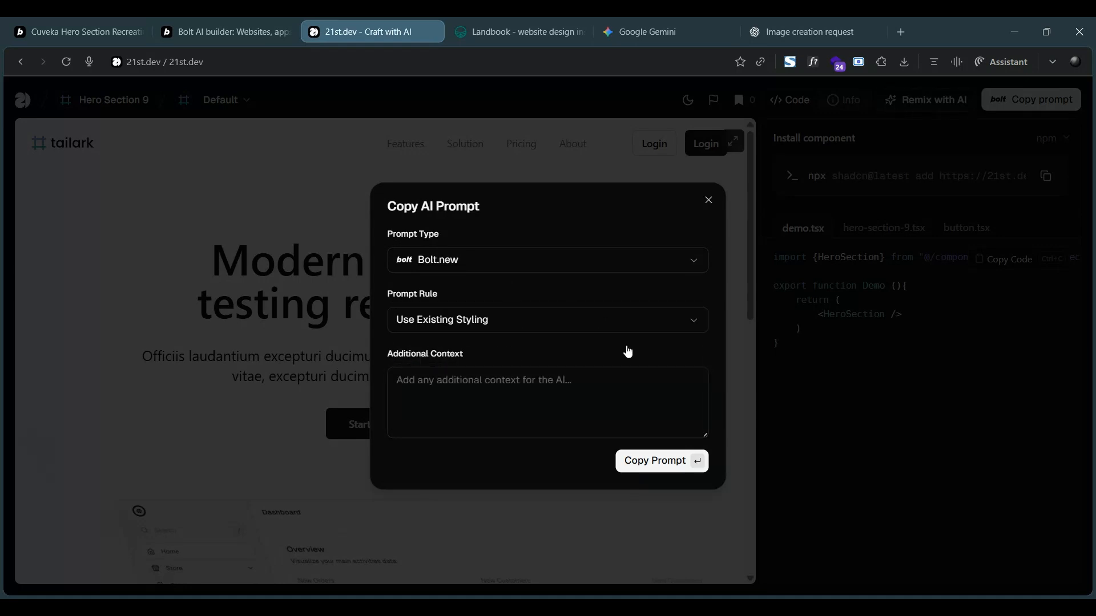
click(673, 461)
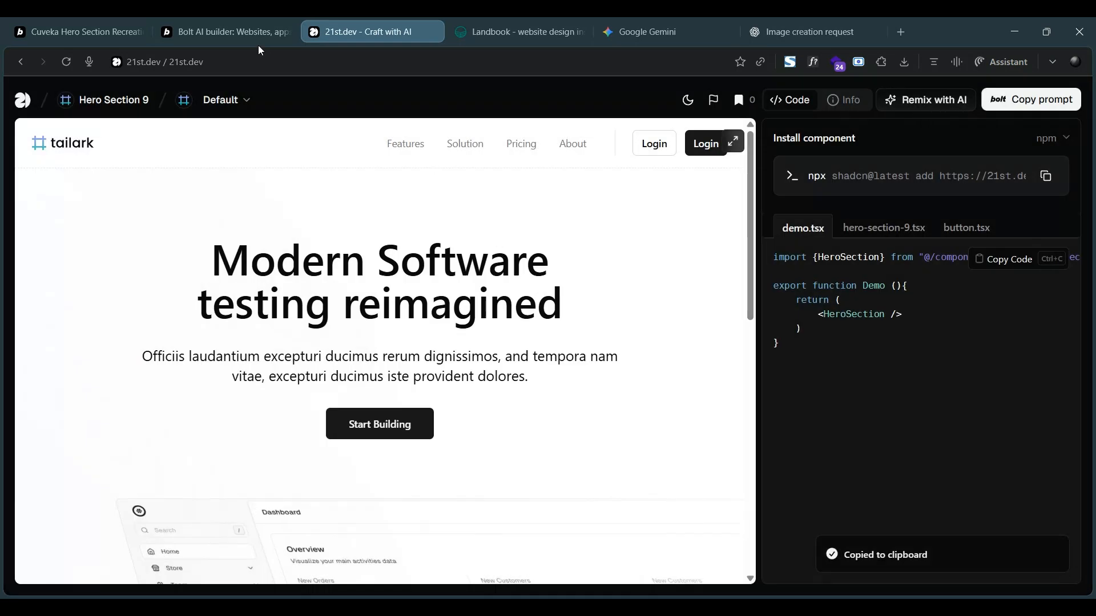
Switch to Bolt, paste the copied component prompt into the new project prompt and go back through it to its beginning
click(230, 34)
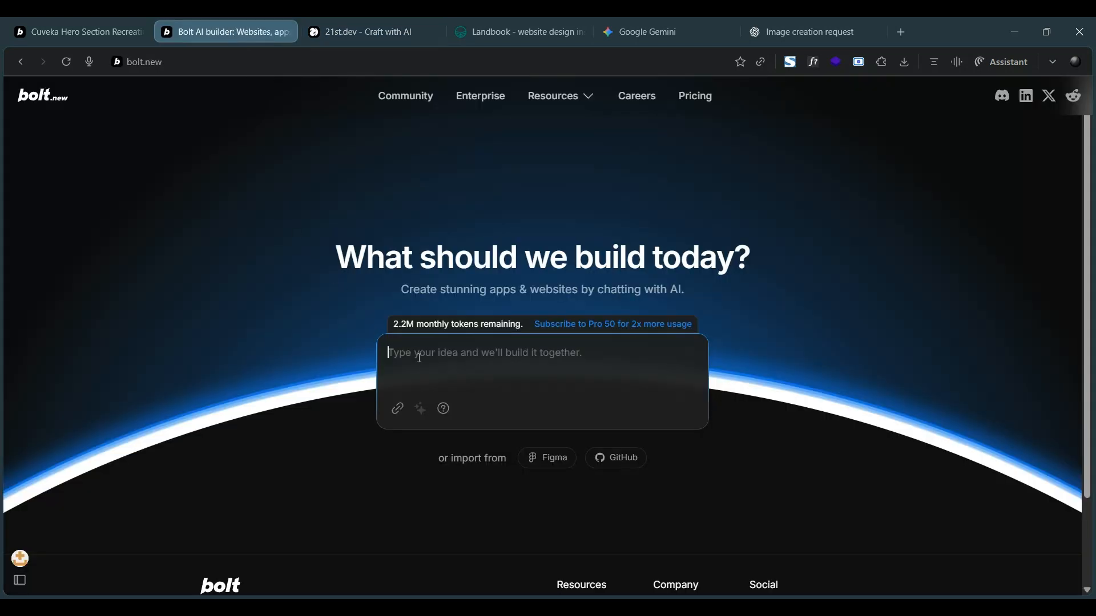
key(ctrl+v)
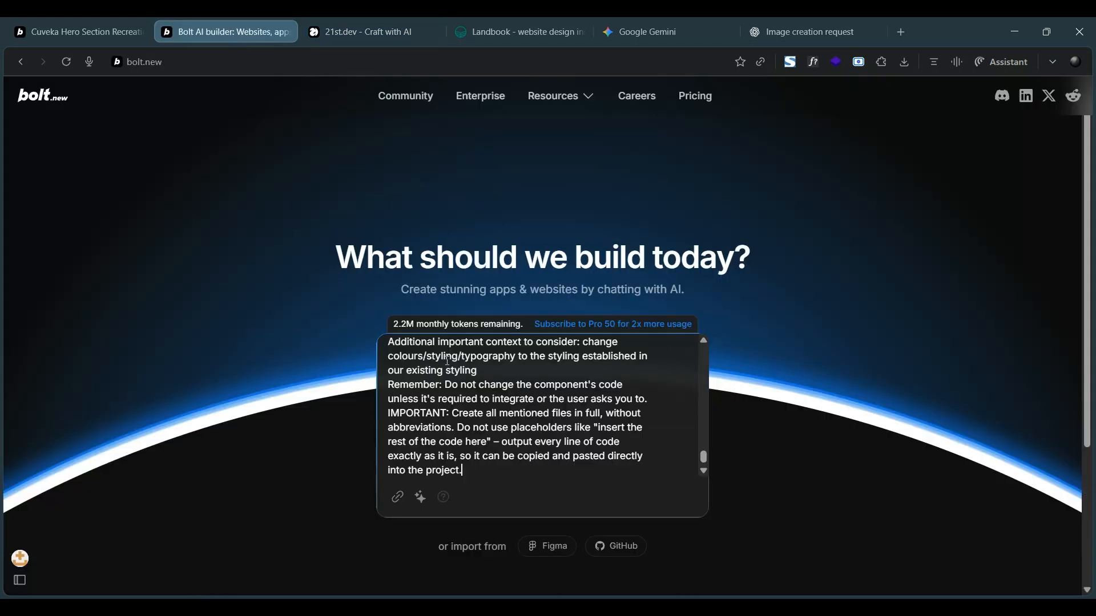
scroll(448, 361, up, 10)
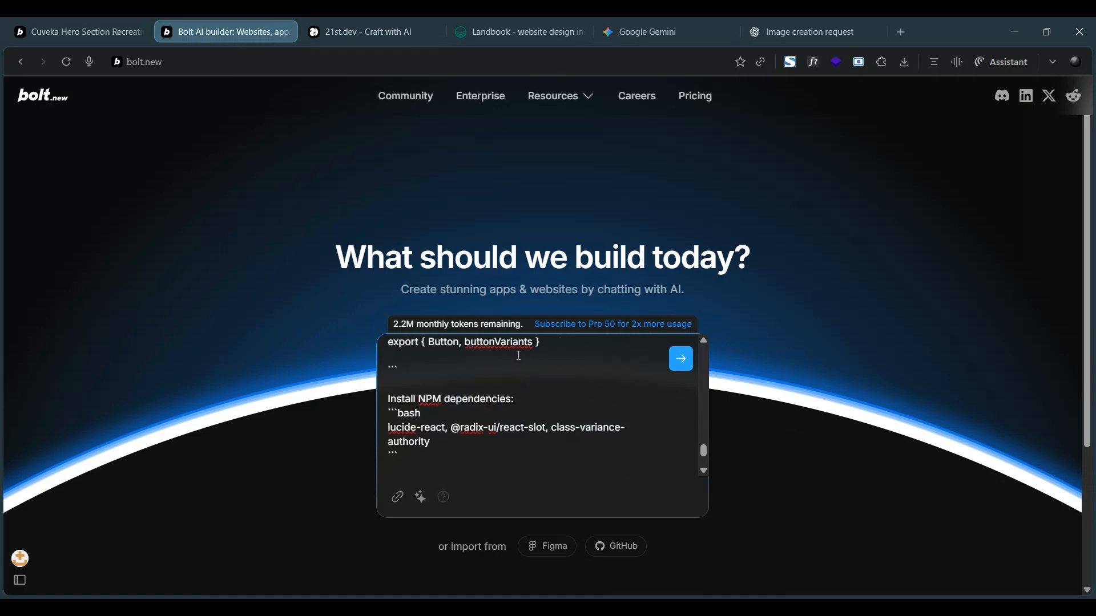
scroll(518, 356, up, 10)
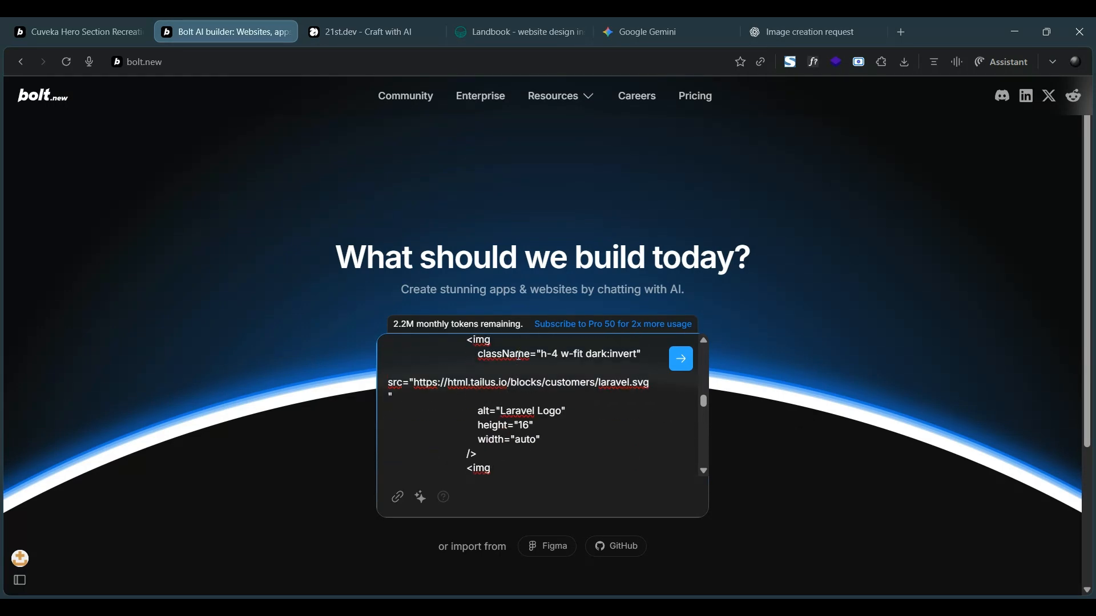
scroll(519, 355, up, 10)
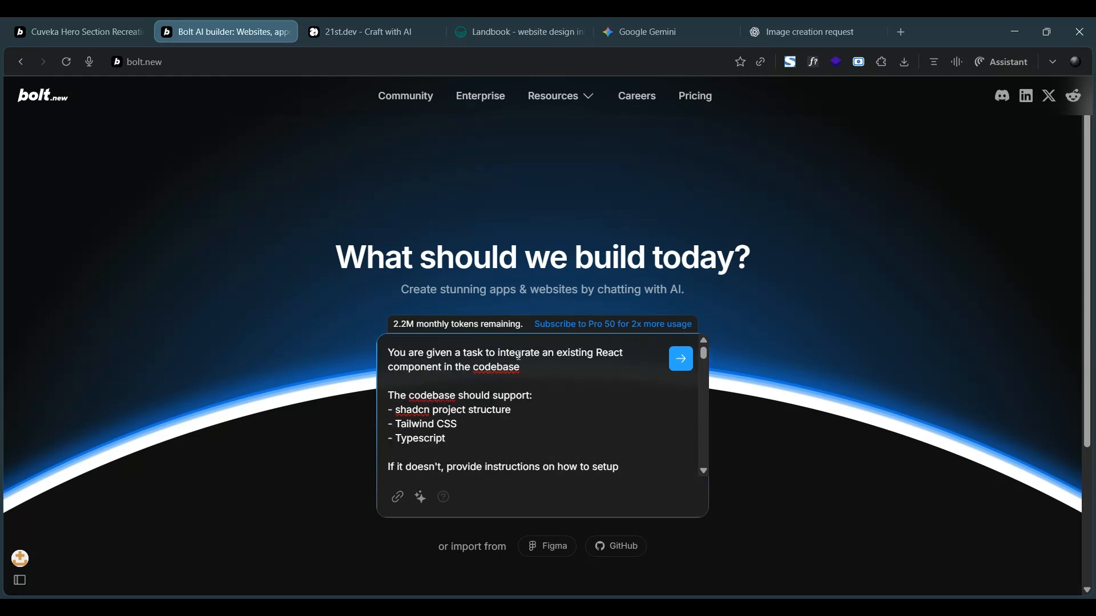
Add the line "create a hero section using the below component:" at the start of the prompt and submit it
click(393, 346)
text(crea)
text(te a hero se)
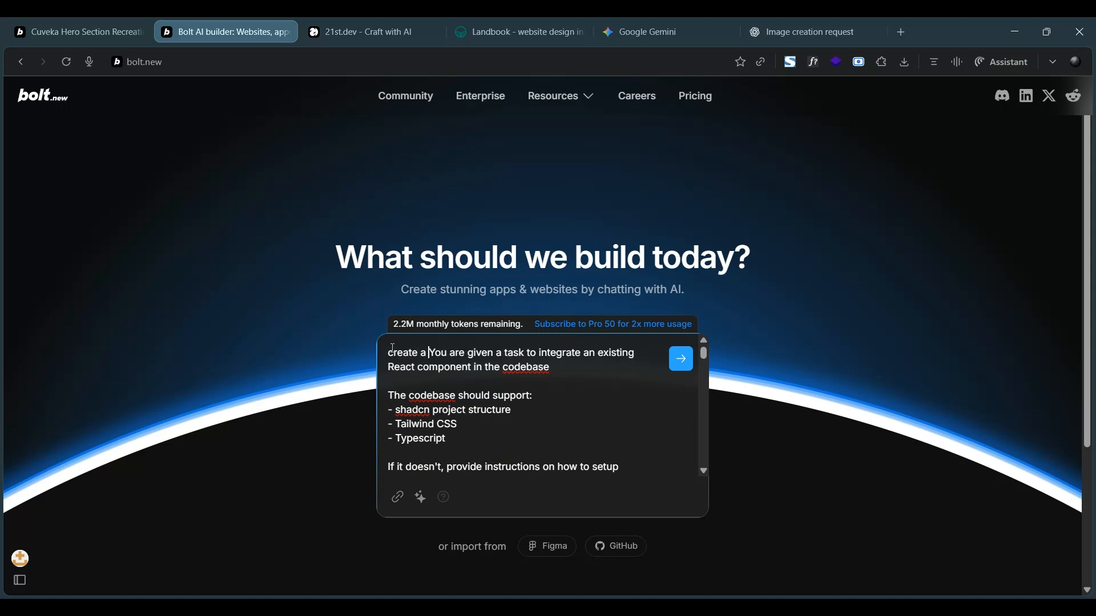
text(n using the b)
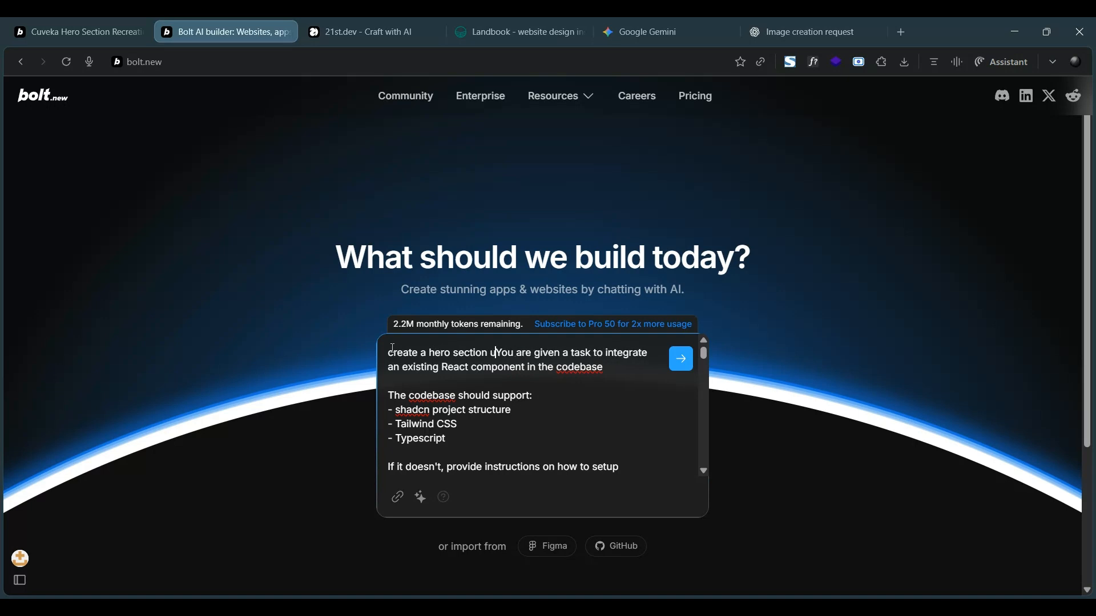
text(elow comp)
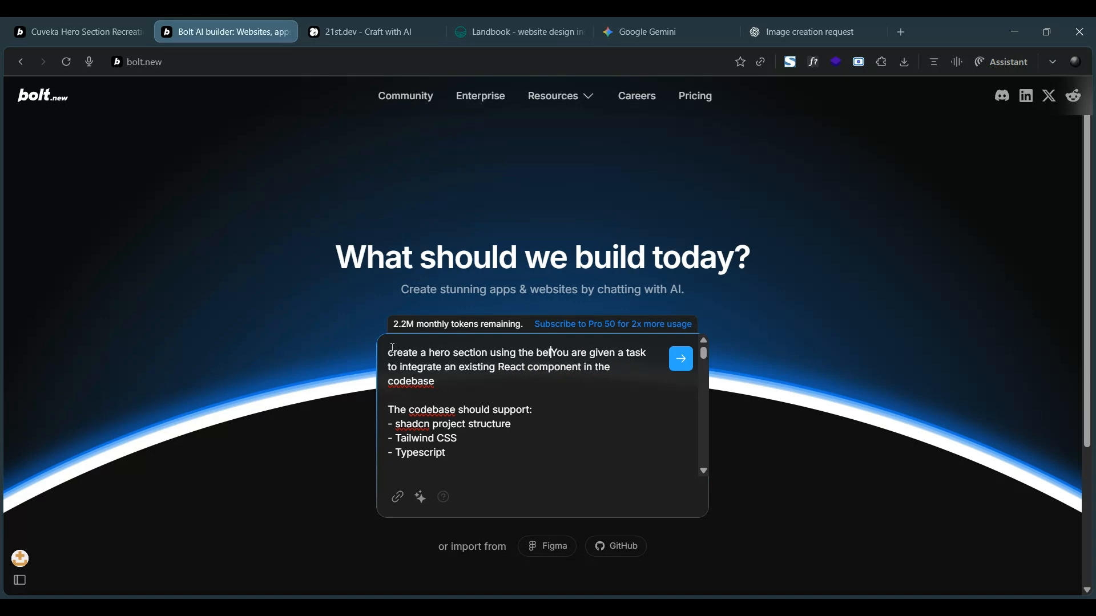
text(onent:)
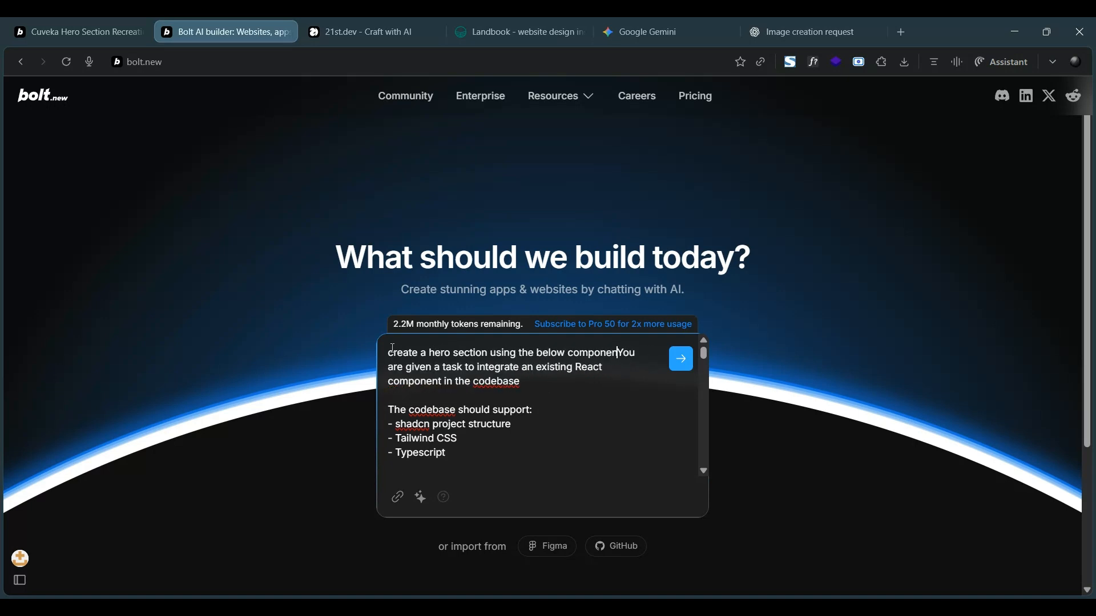
key(shift+Return)
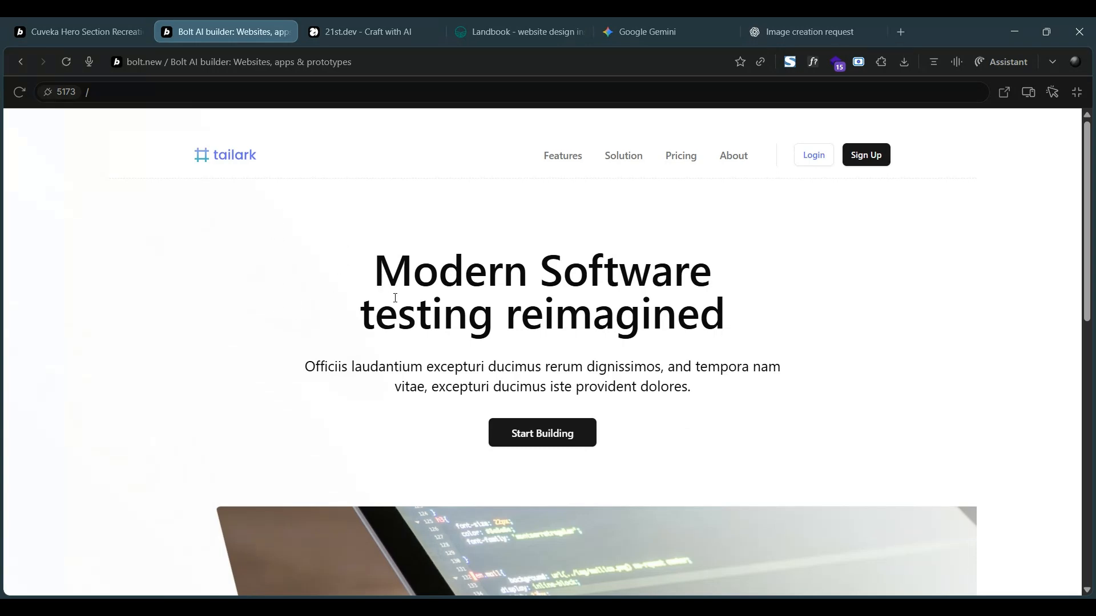
Examine the generated hero page in the preview, from the navbar and headline through the image to the partner logos
scroll(394, 297, down, 10)
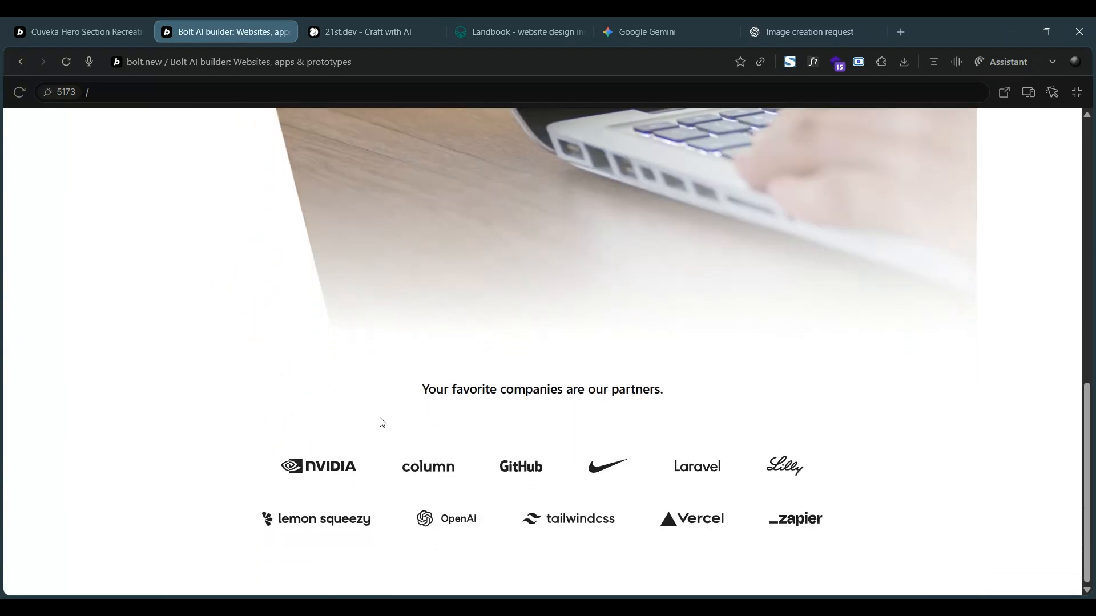
scroll(520, 376, up, 10)
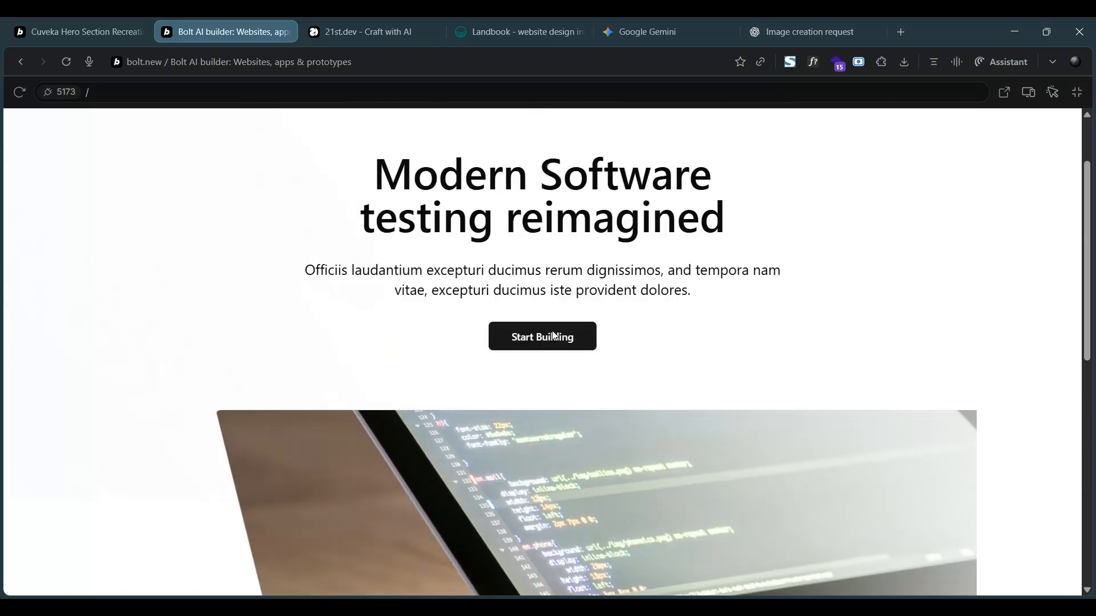
scroll(542, 412, down, 3)
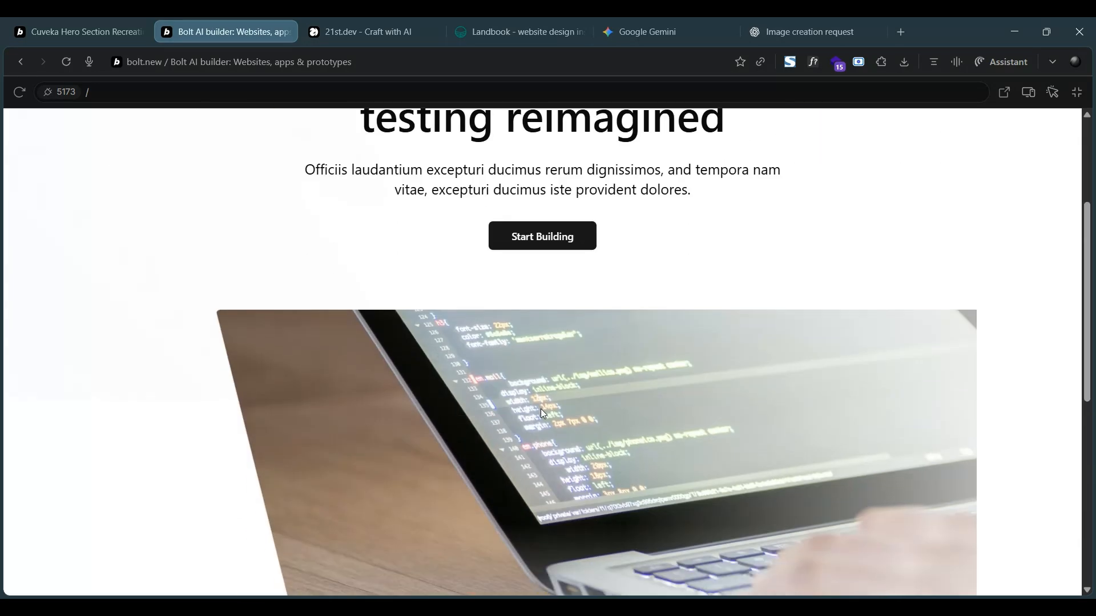
scroll(568, 443, down, 3)
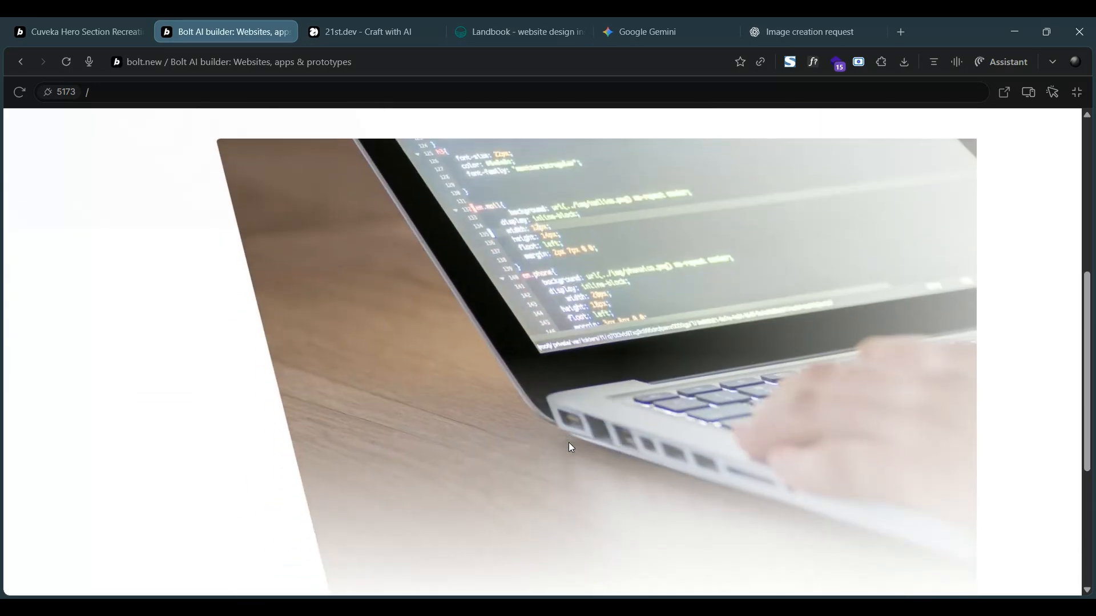
scroll(442, 318, up, 3)
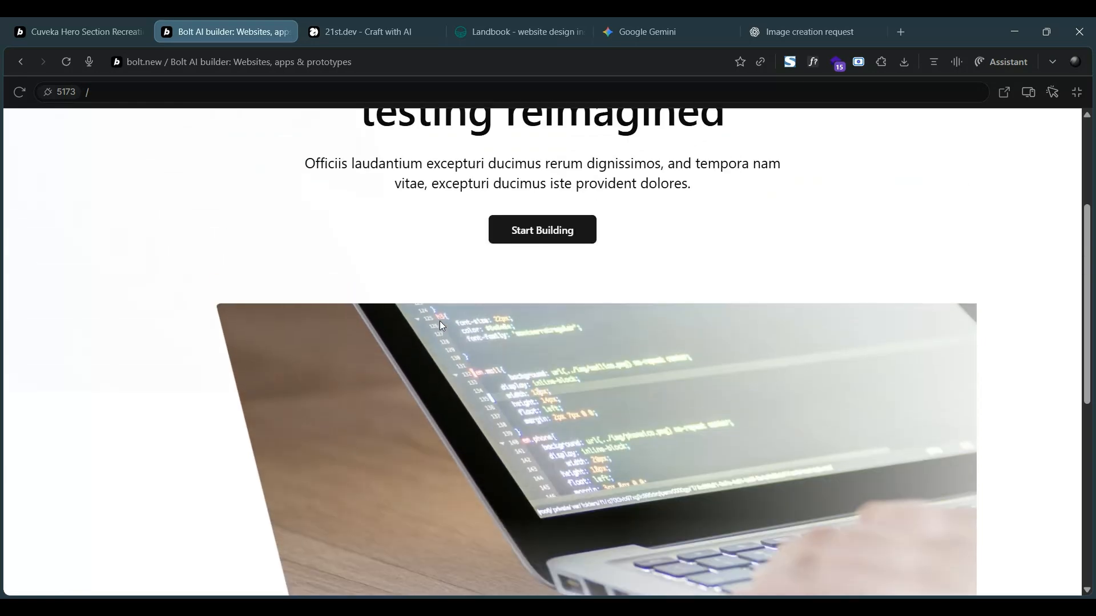
scroll(436, 303, up, 2)
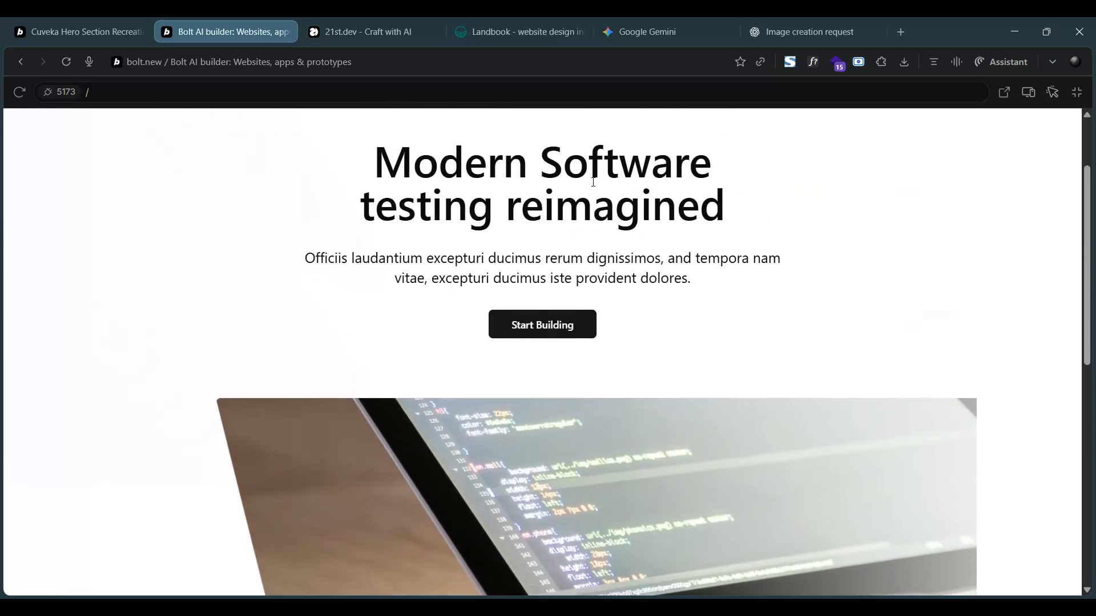
scroll(592, 181, up, 2)
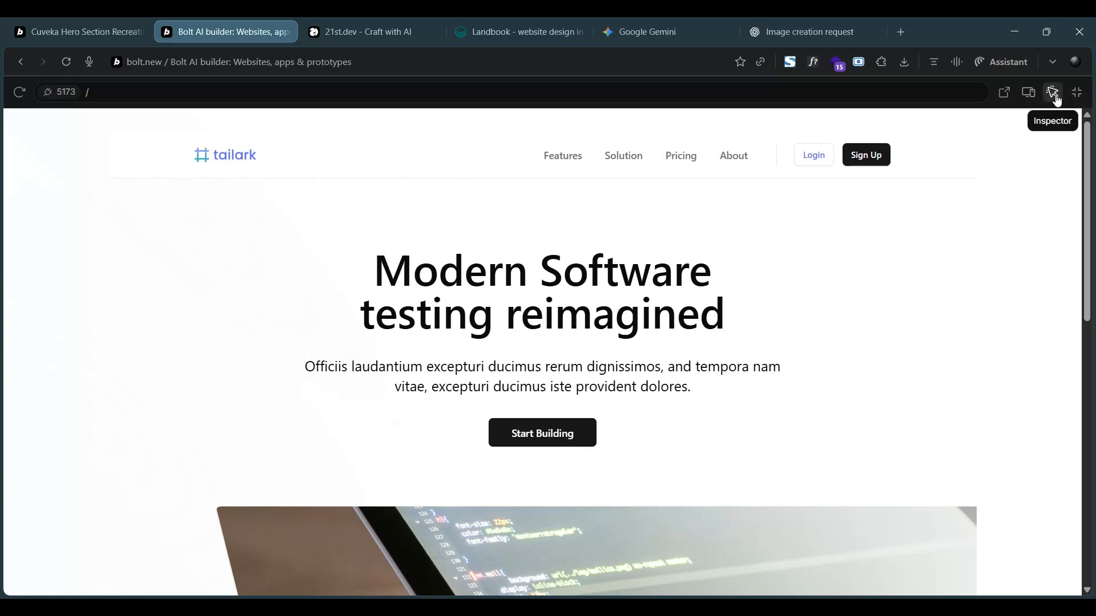
scroll(758, 355, down, 10)
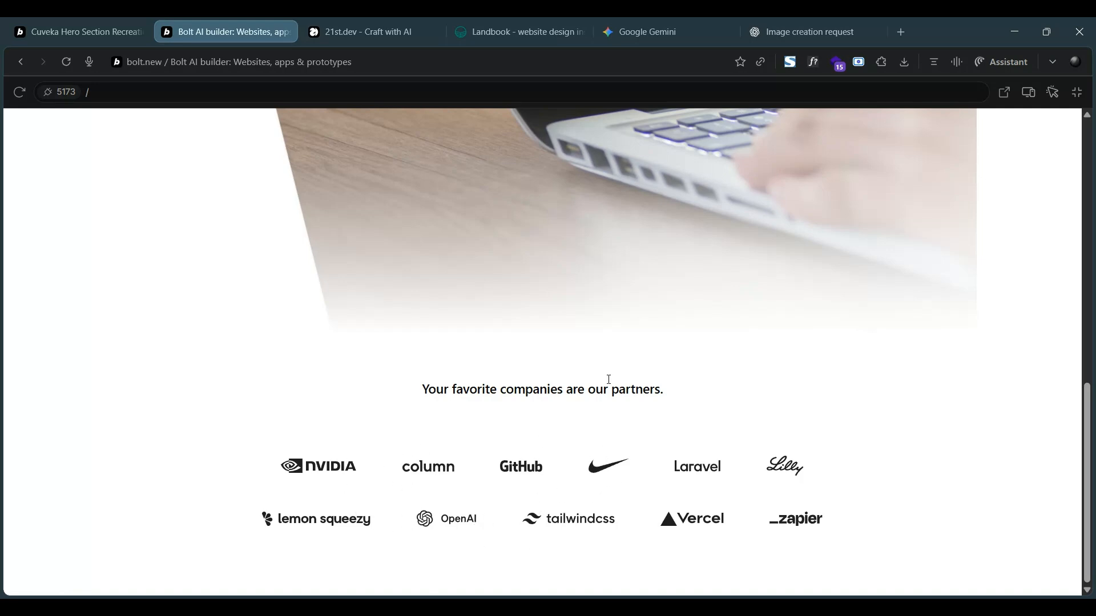
scroll(608, 380, up, 10)
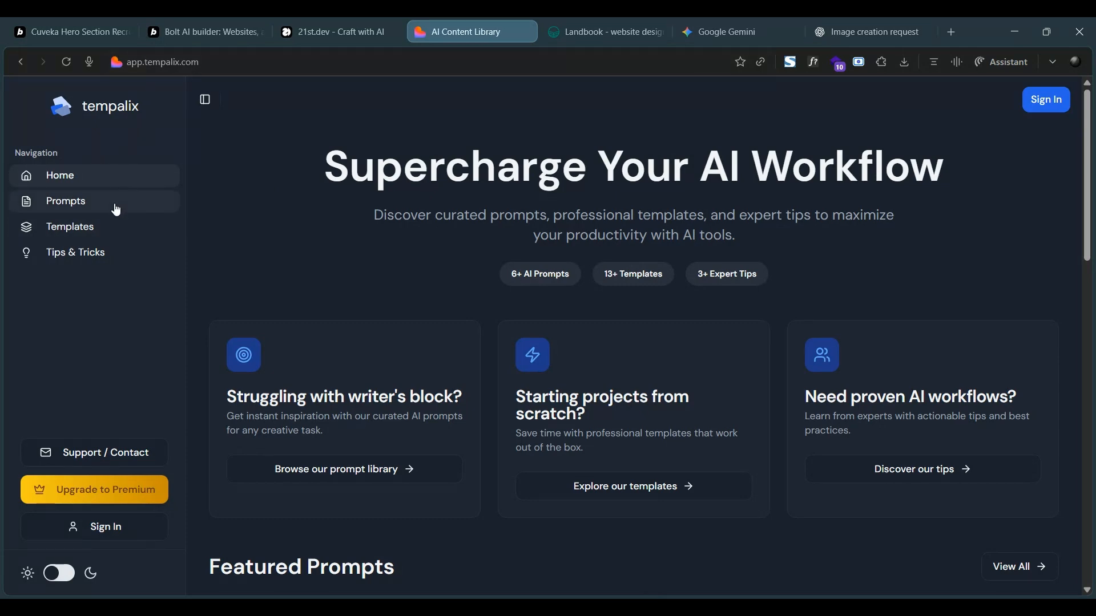
Browse the project templates on Tempalix and open the details of CodeFlow AI among the Bolt templates
click(105, 229)
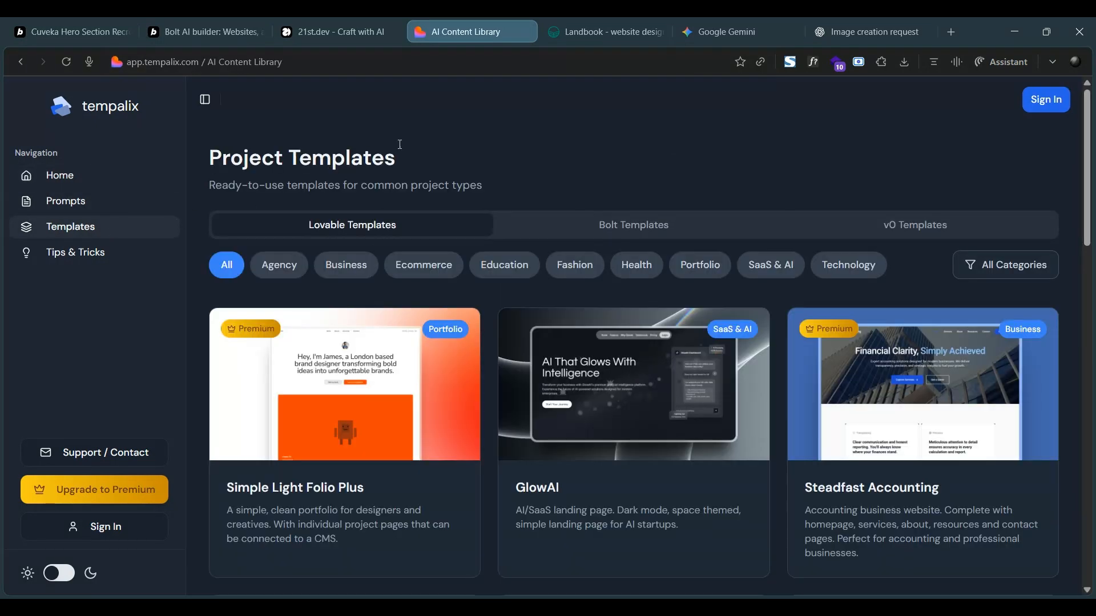
scroll(567, 461, down, 5)
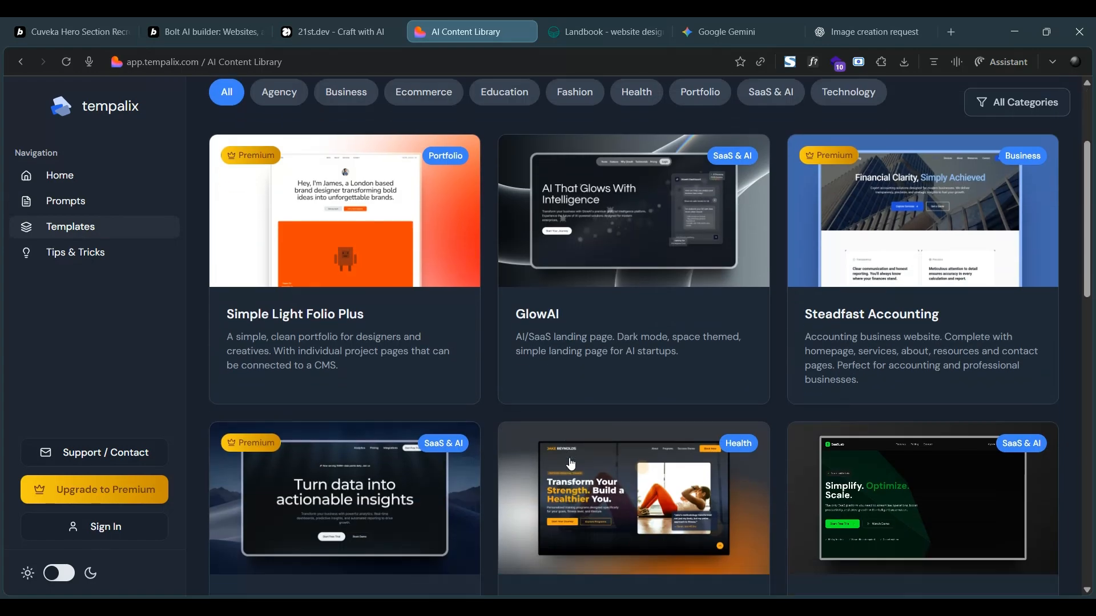
scroll(570, 463, down, 8)
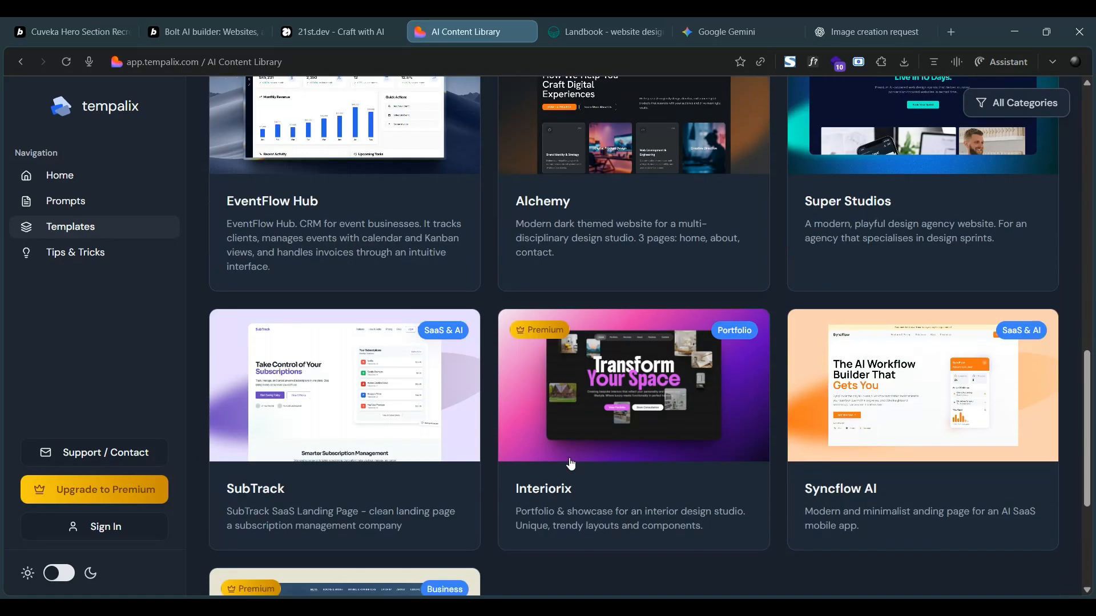
scroll(571, 465, up, 13)
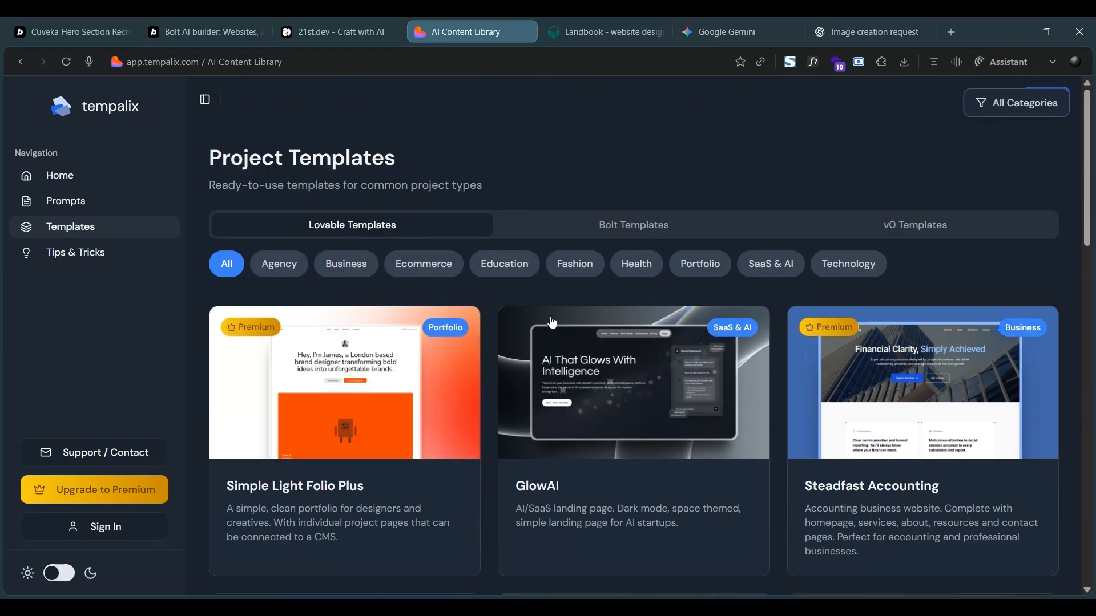
click(596, 226)
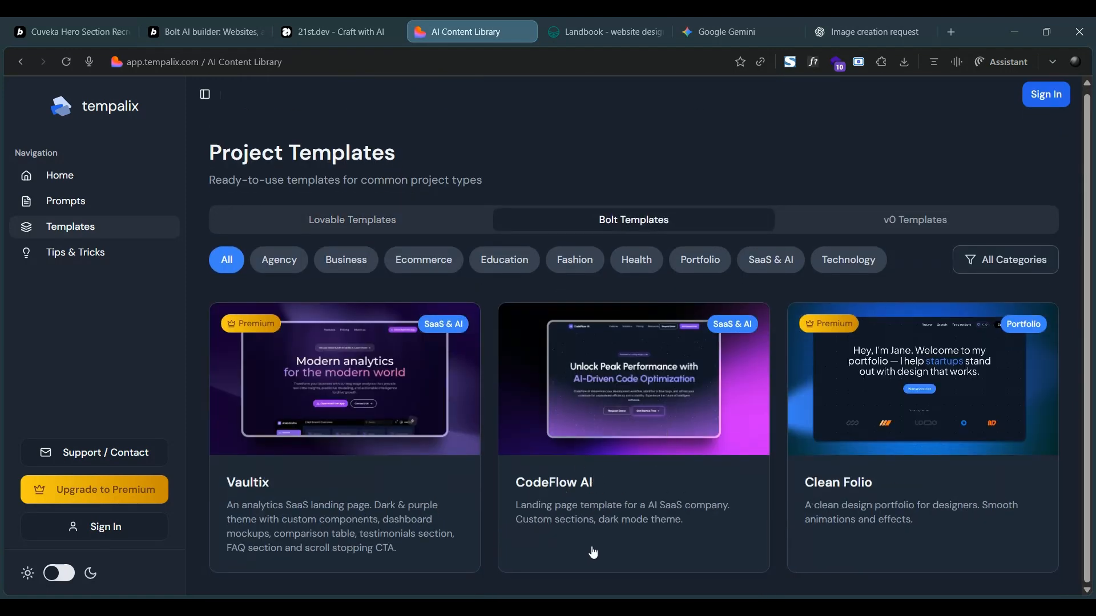
click(606, 423)
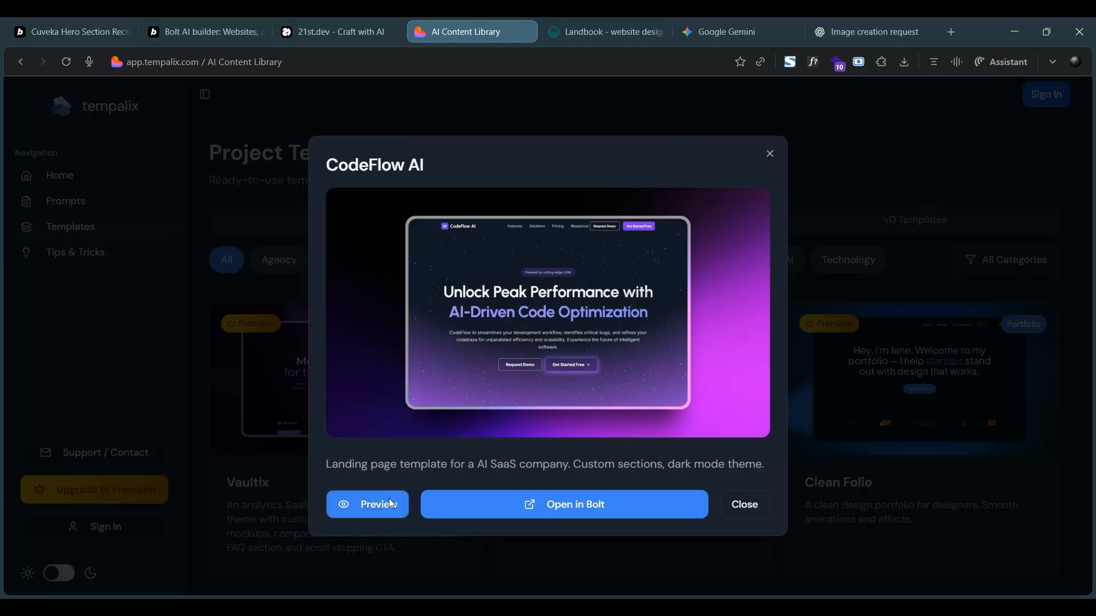
Preview the CodeFlow AI template and examine its hero, feature tabs, testimonials and pricing plans down to the footer
click(391, 503)
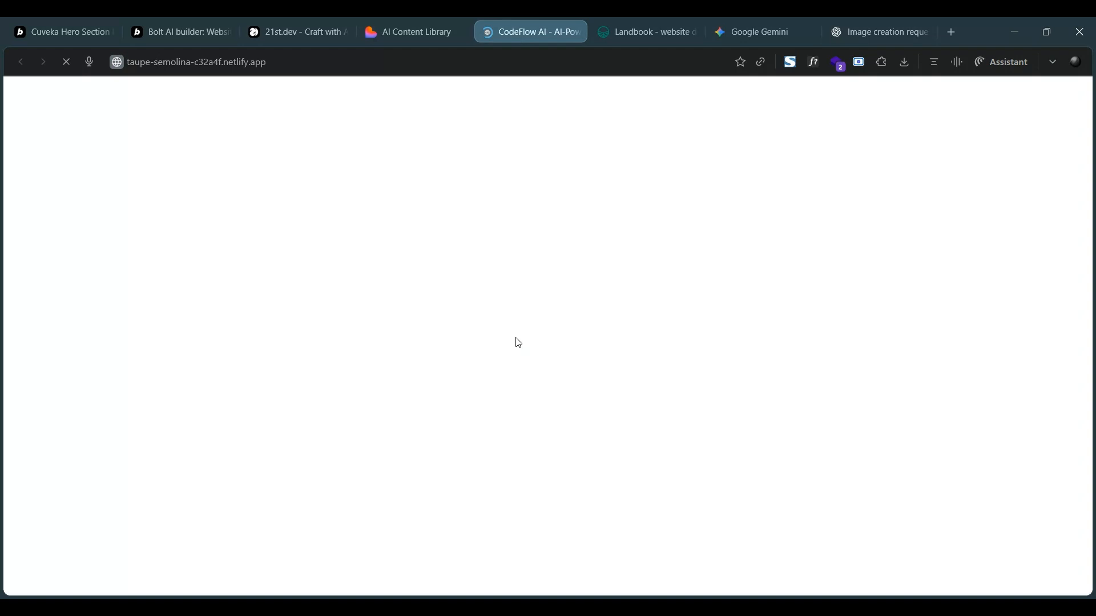
scroll(473, 365, down, 6)
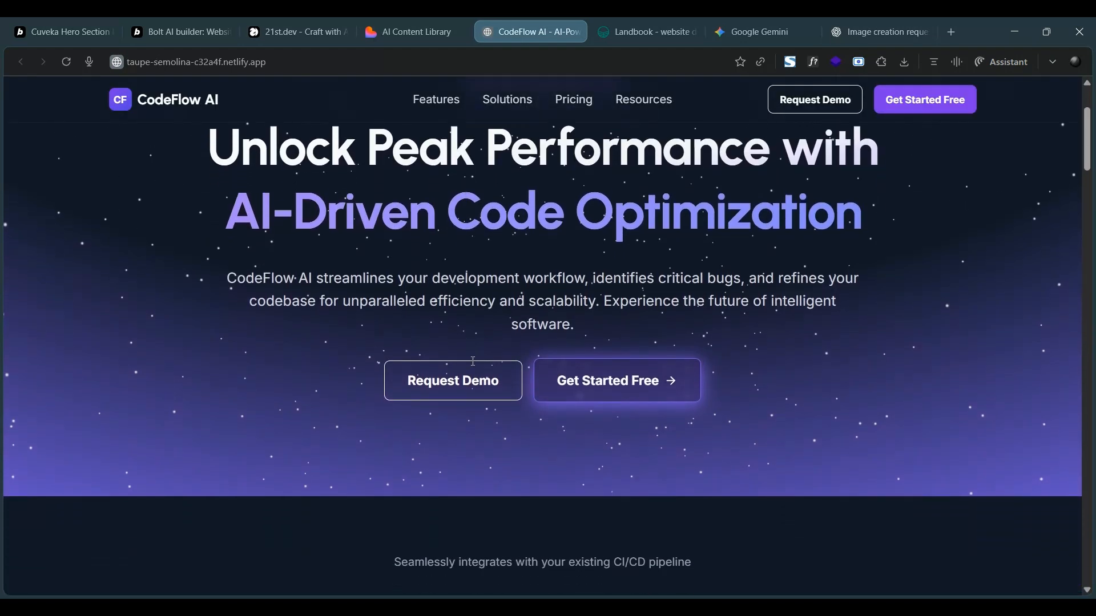
scroll(478, 426, down, 3)
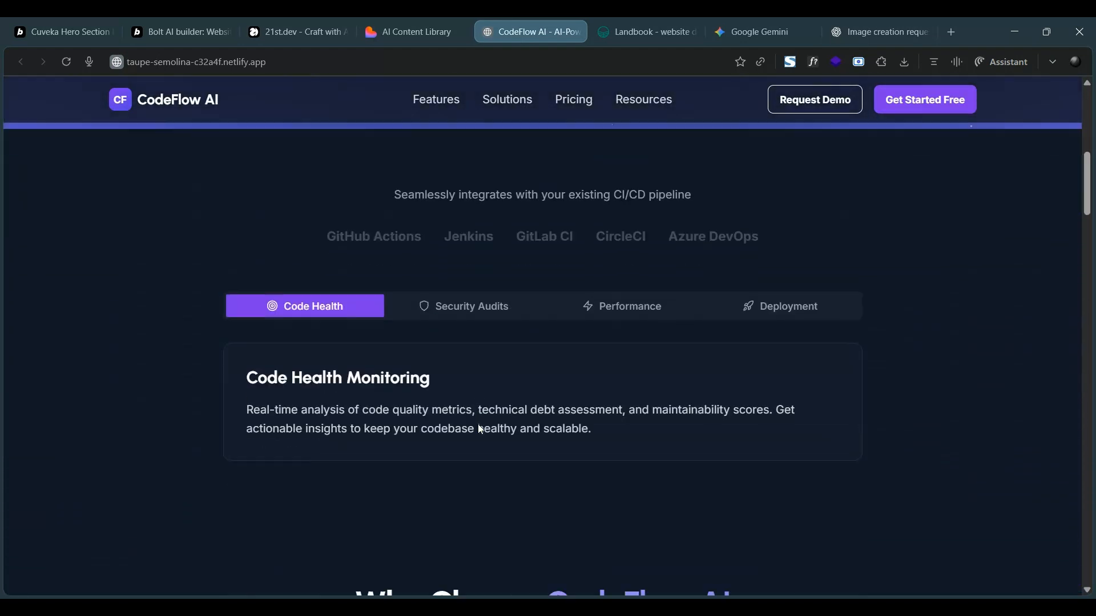
click(464, 295)
click(582, 291)
click(747, 291)
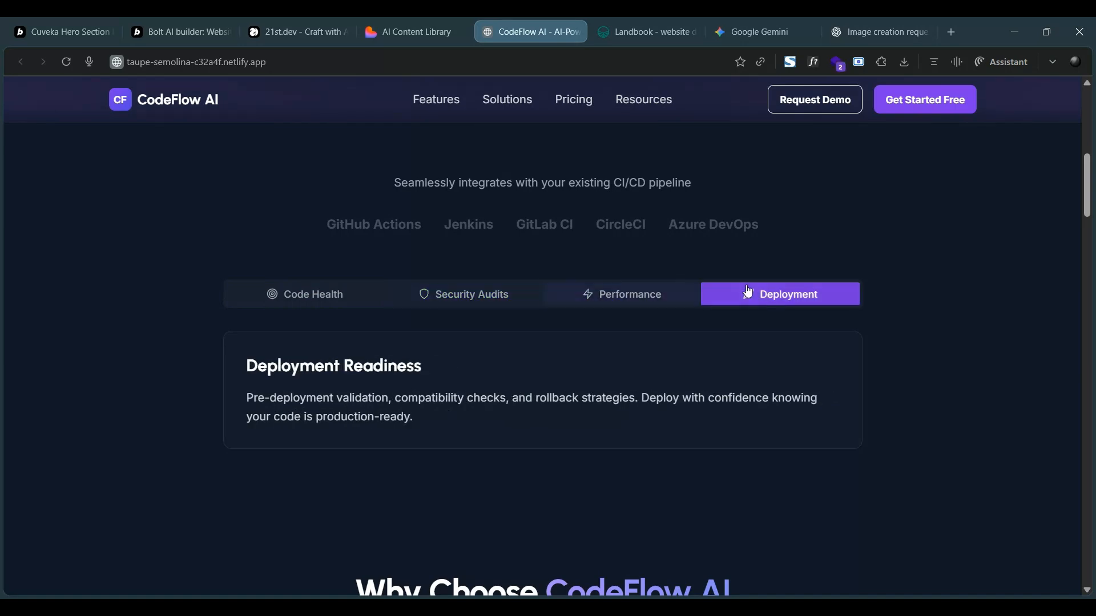
scroll(548, 375, down, 14)
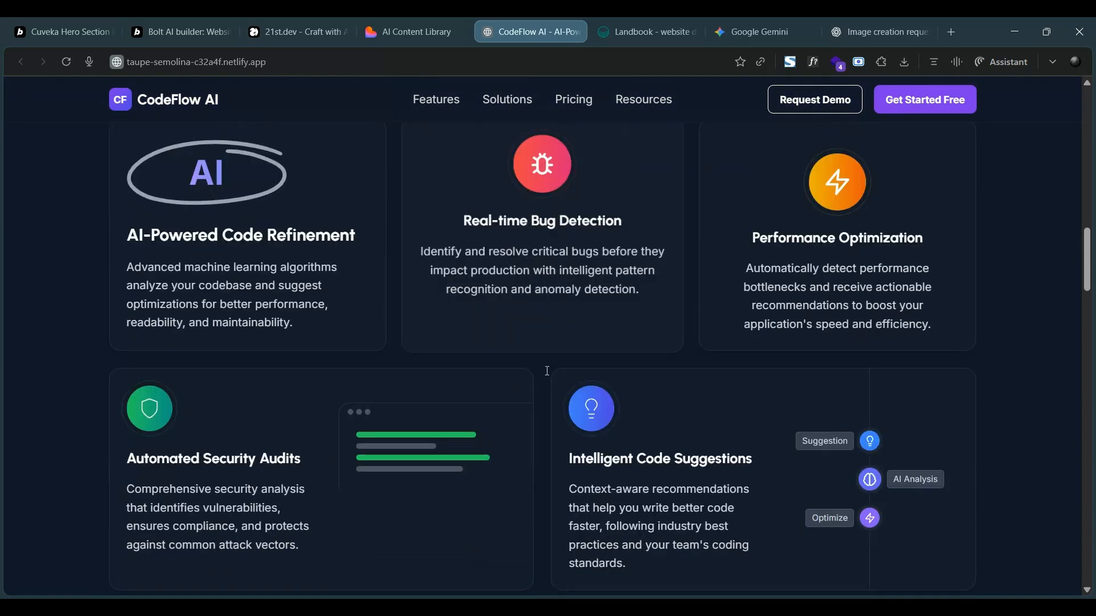
scroll(499, 514, down, 13)
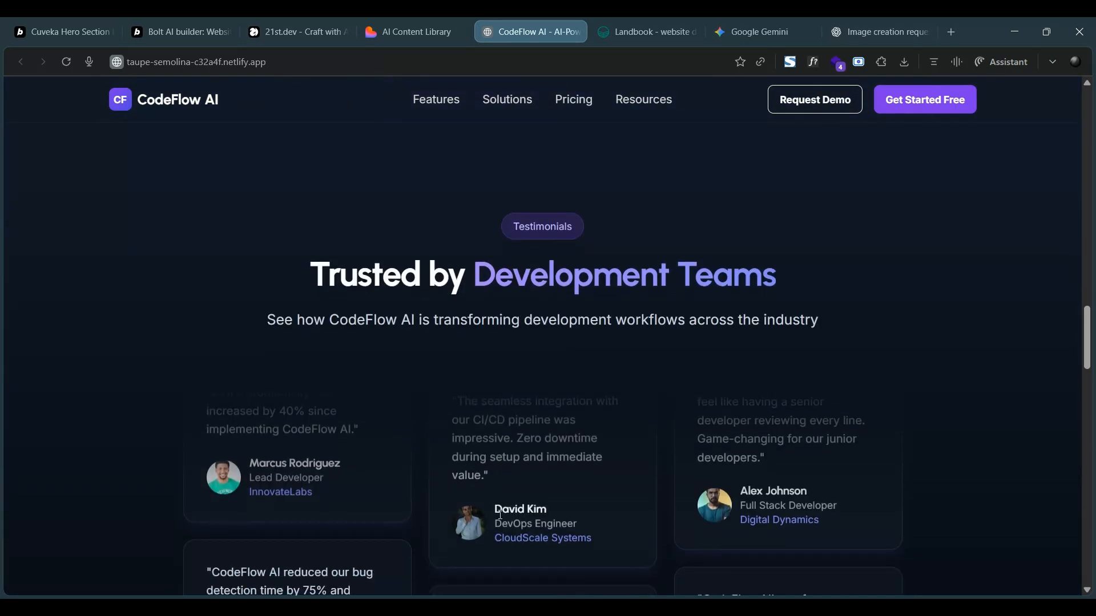
scroll(499, 515, down, 20)
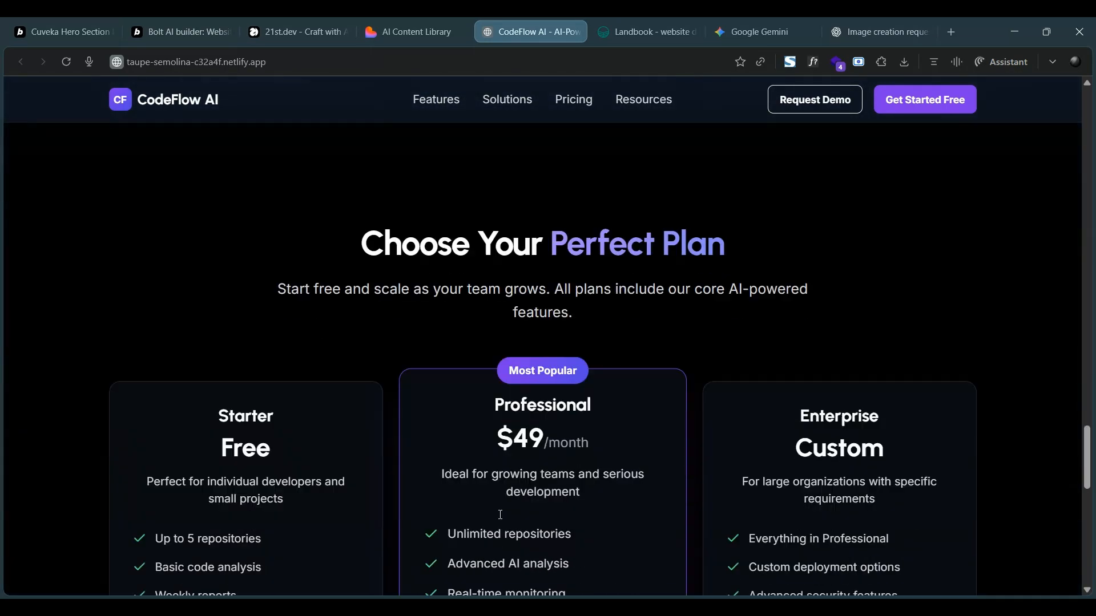
scroll(498, 515, down, 8)
scroll(499, 515, up, 12)
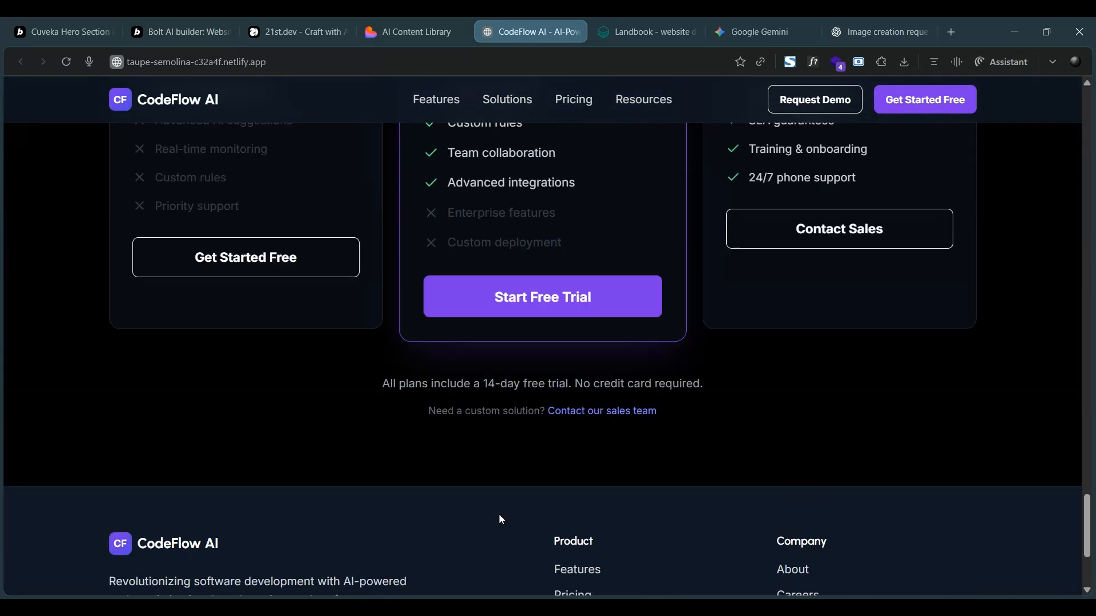
scroll(460, 308, up, 20)
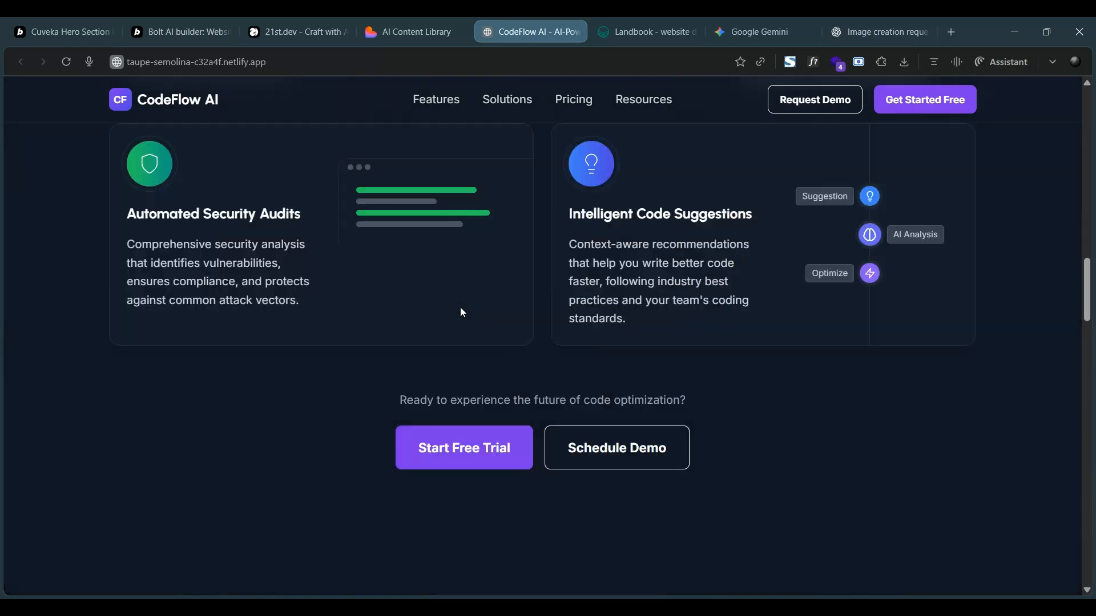
Return to the CodeFlow AI details on Tempalix and open the template in Bolt as a project
click(394, 23)
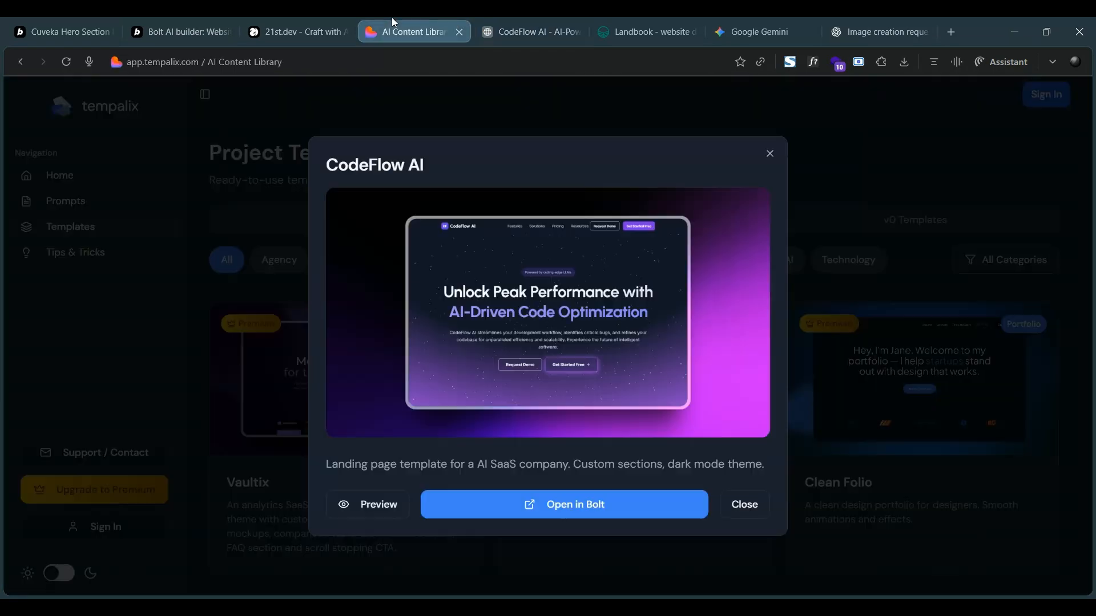
click(517, 513)
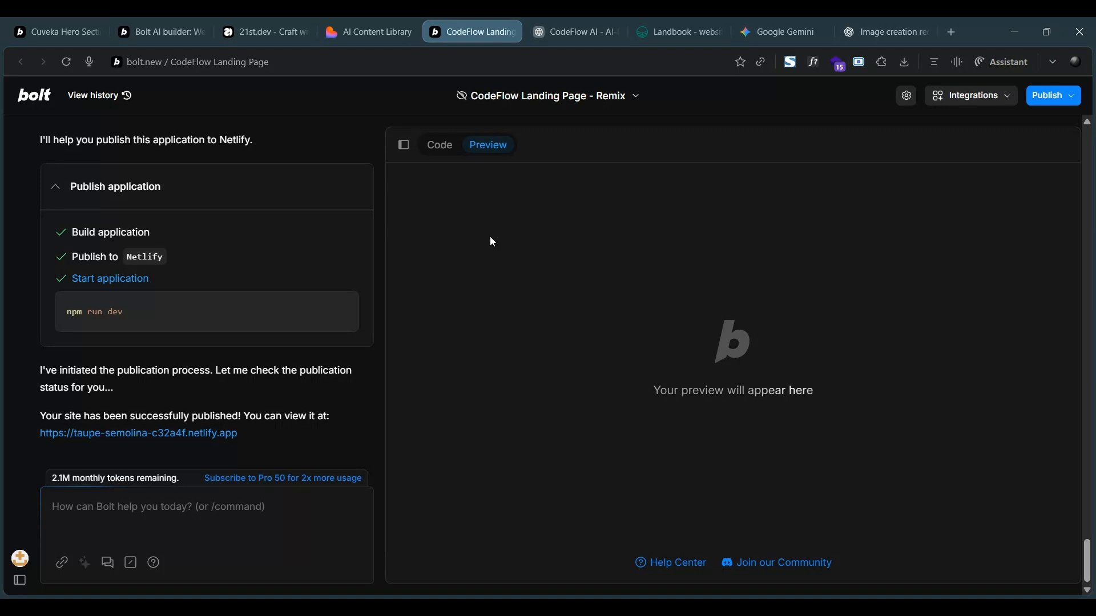
Close the CodeFlow AI details and collapse the navigation sidebar on Tempalix, ending back on the remixed Bolt project
click(351, 30)
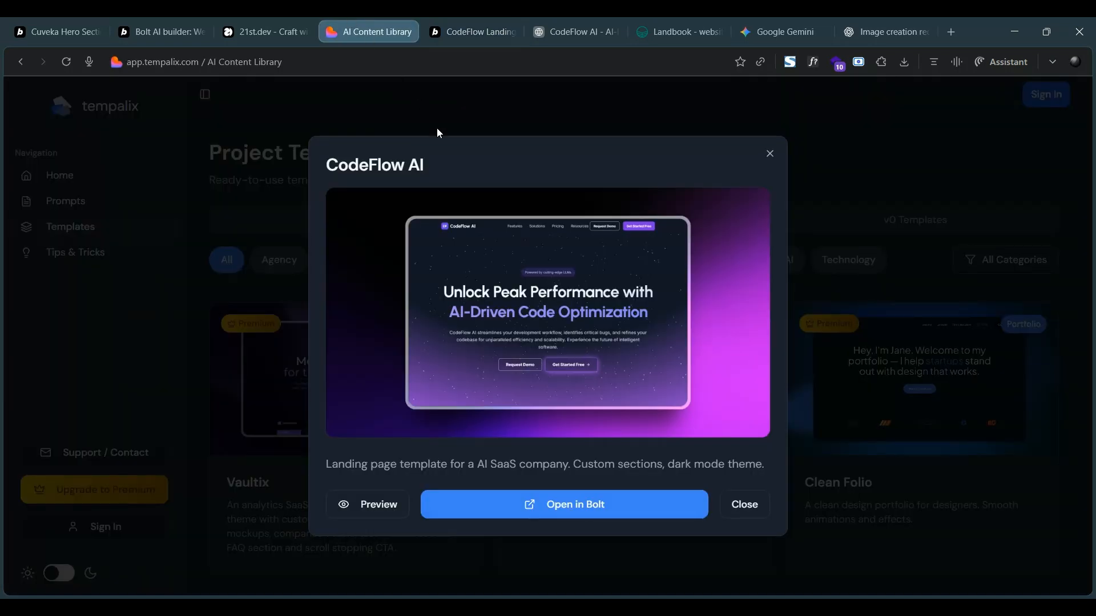
click(769, 154)
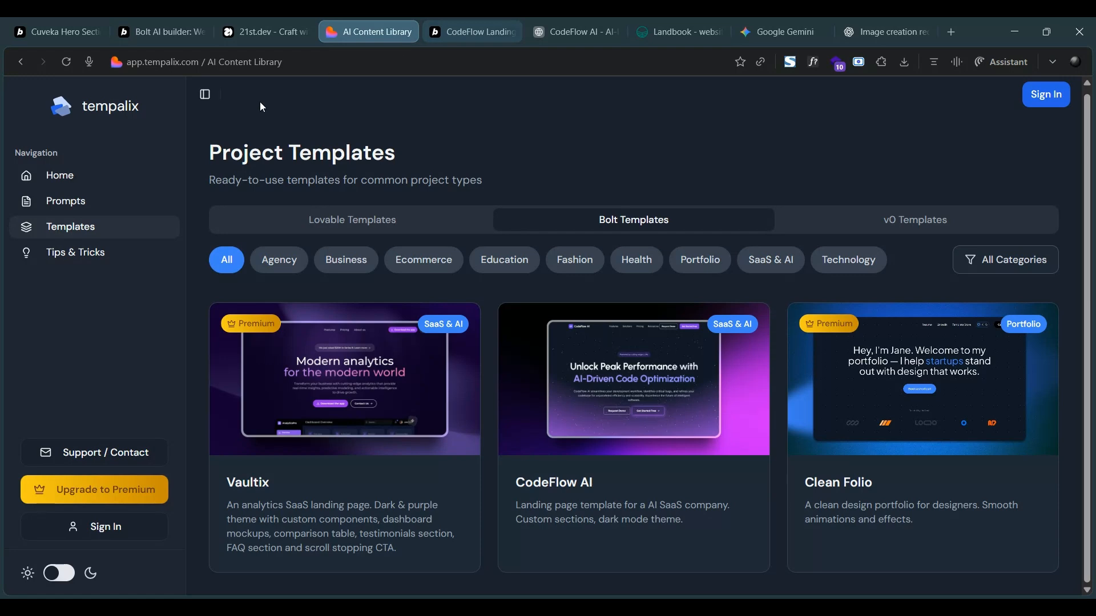
click(206, 95)
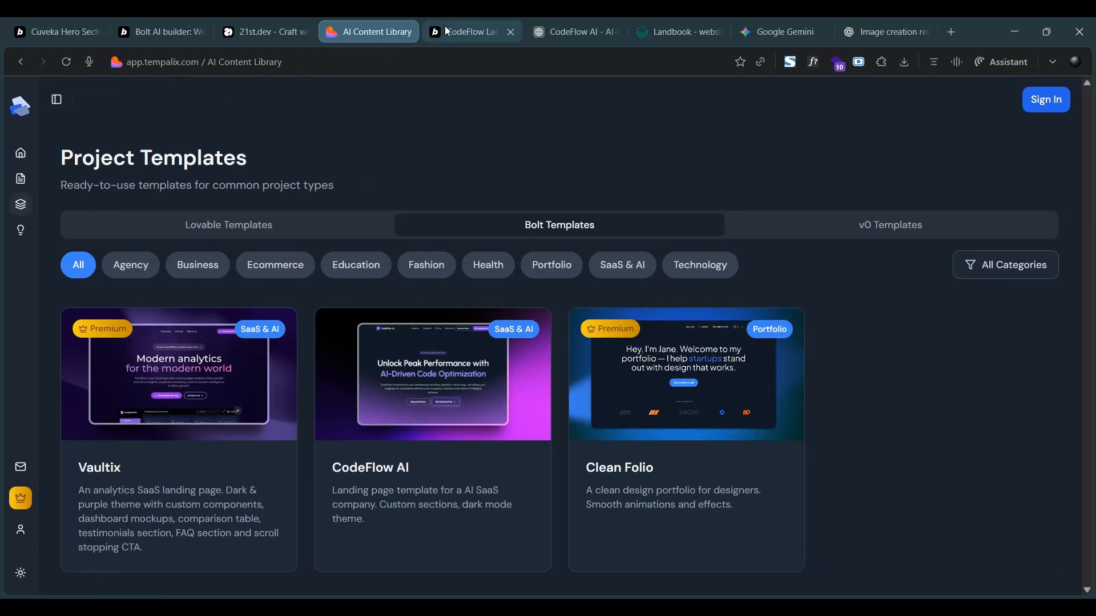
click(496, 32)
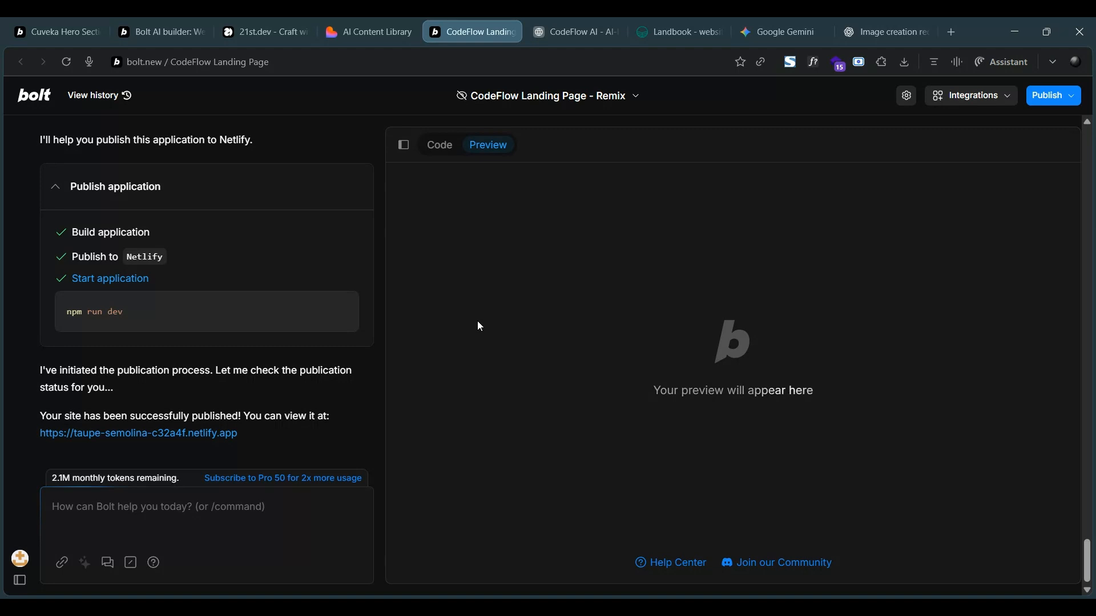
Switch to the Euveka page on Landbook and capture a screenshot of "The World's First Adaptive Robotic Mannequin" section
click(684, 30)
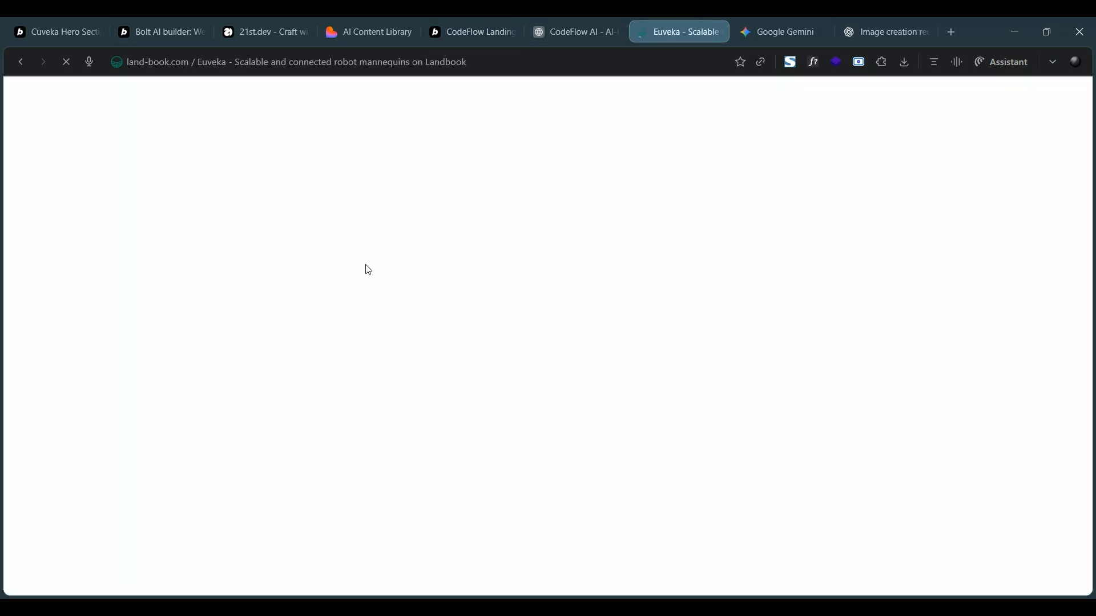
scroll(197, 272, down, 10)
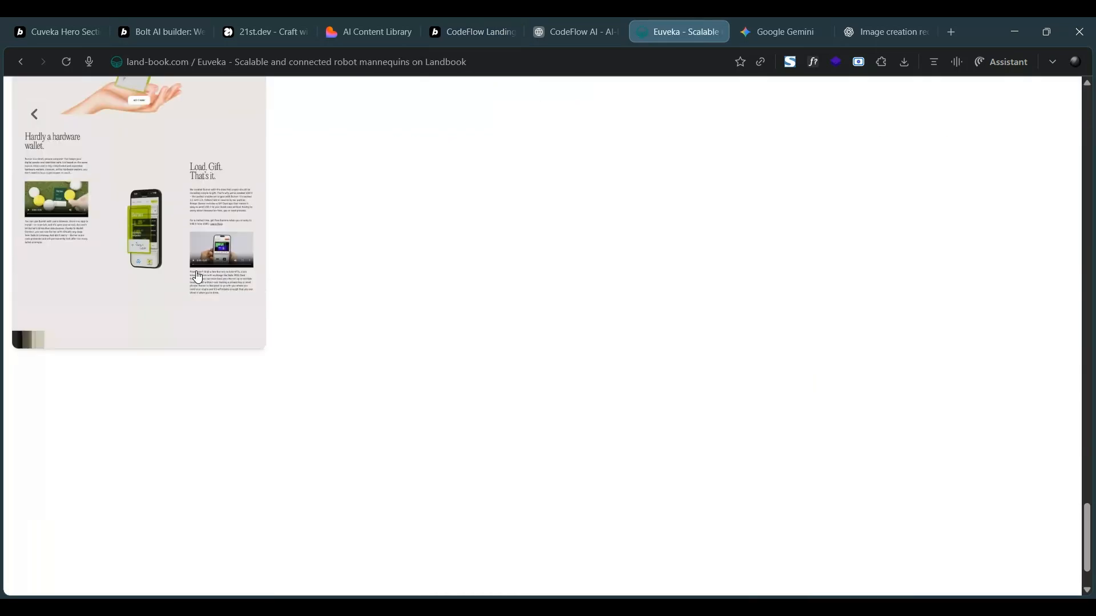
scroll(198, 275, up, 15)
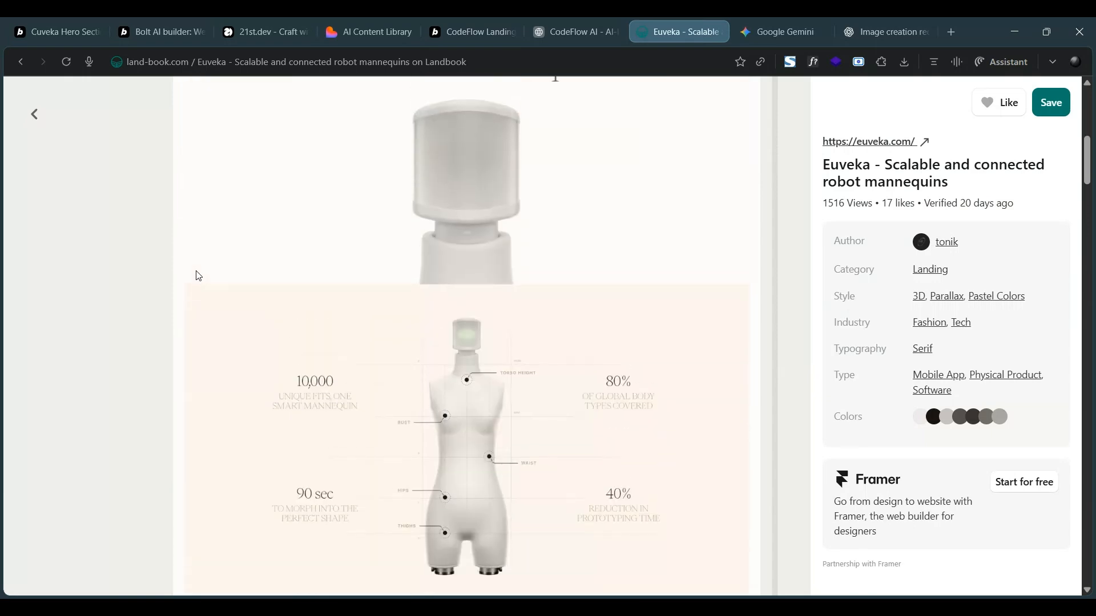
scroll(196, 276, down, 2)
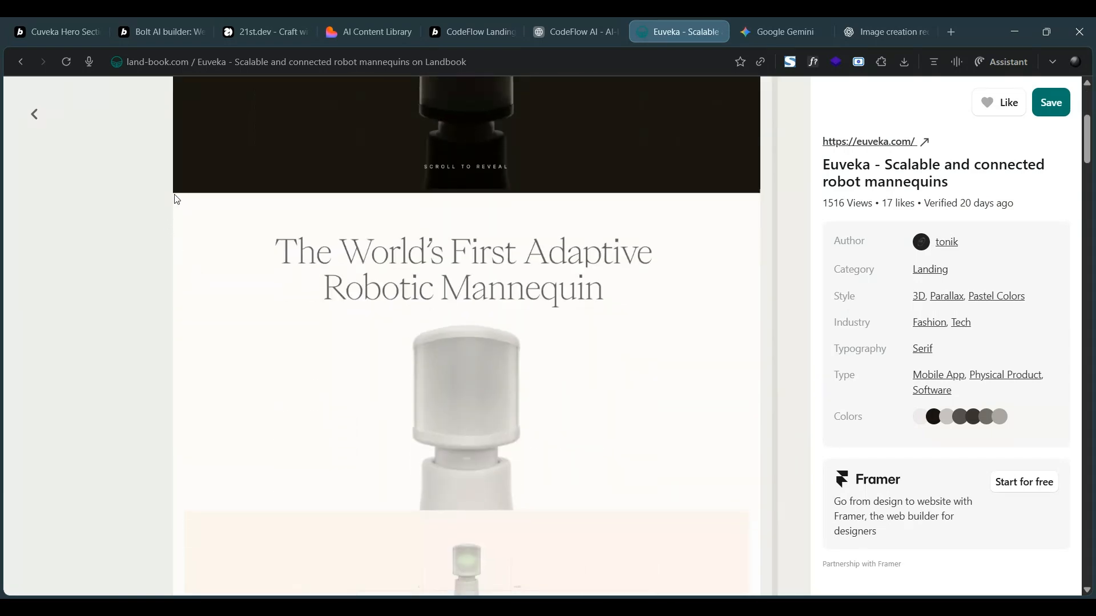
key(super+shift+s)
Switch to Gemini, dismiss the introductory notice and paste the captured section screenshot into the prompt
click(776, 19)
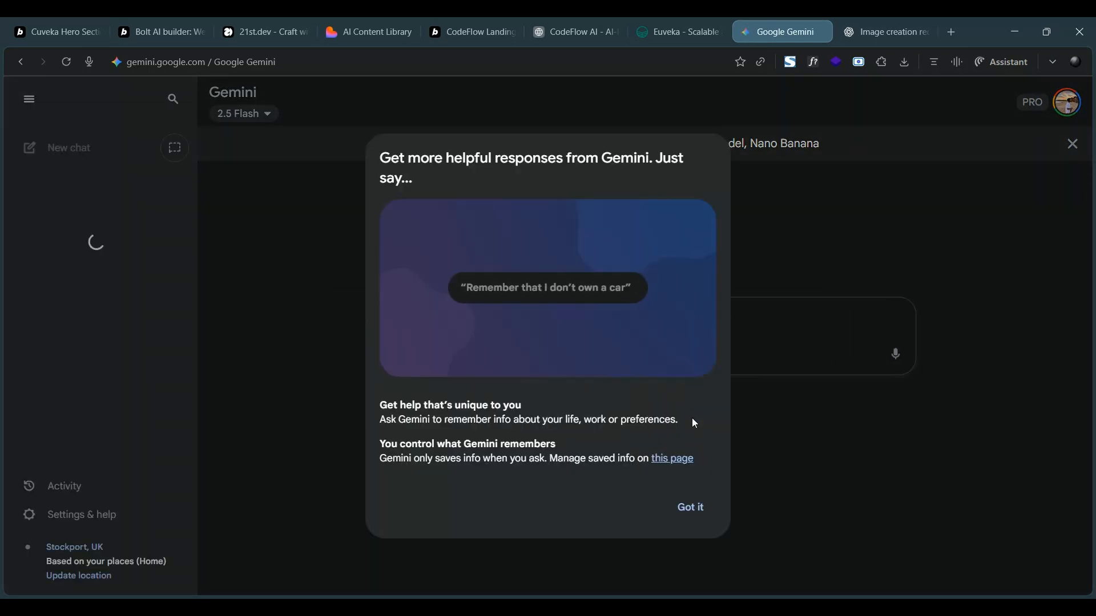
click(693, 509)
click(557, 326)
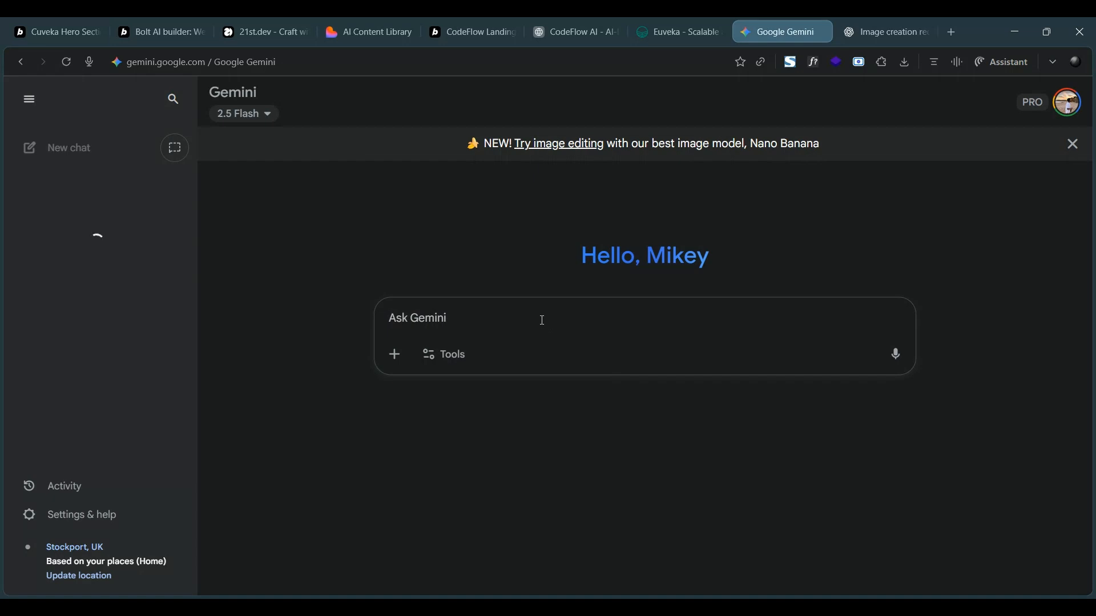
key(ctrl+v)
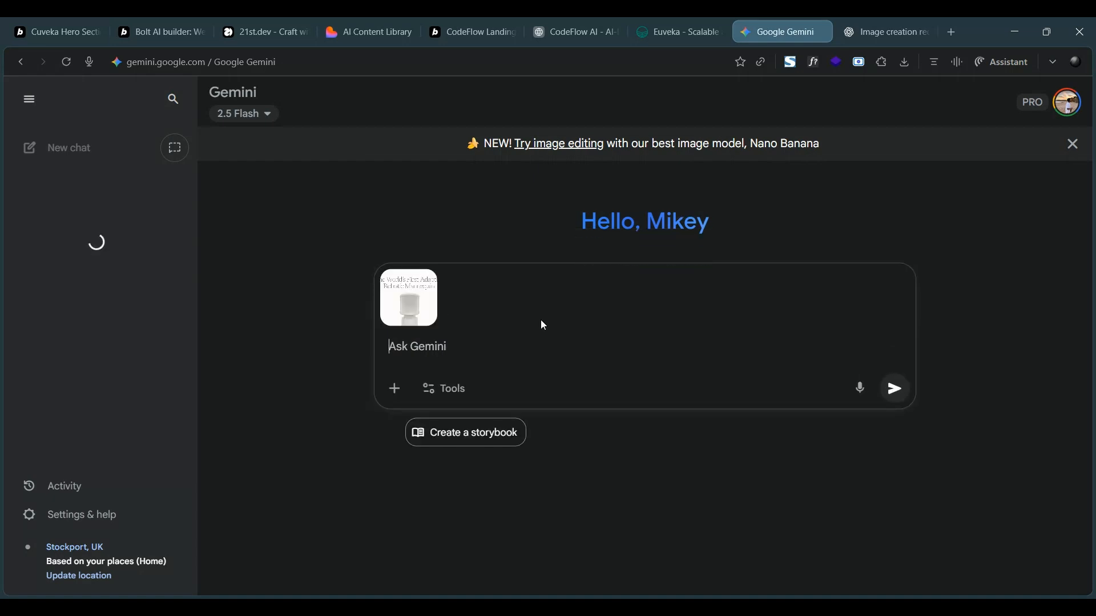
Ask Gemini to "describe the layout in the attched image of a website section" for the pasted screenshot
text(dec)
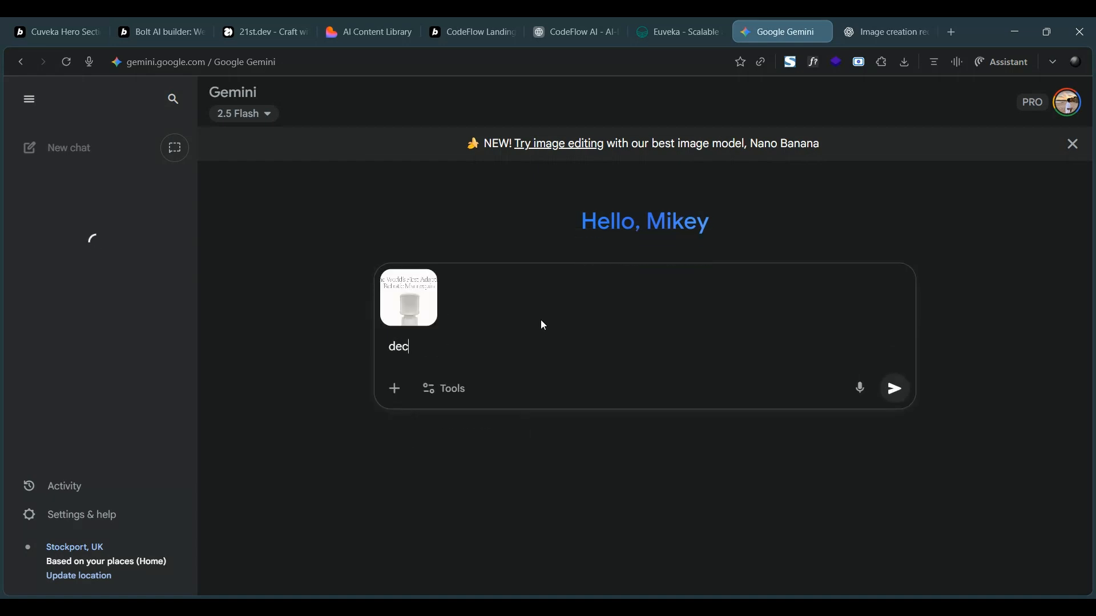
key(BackSpace)
text(scribe the layout in t)
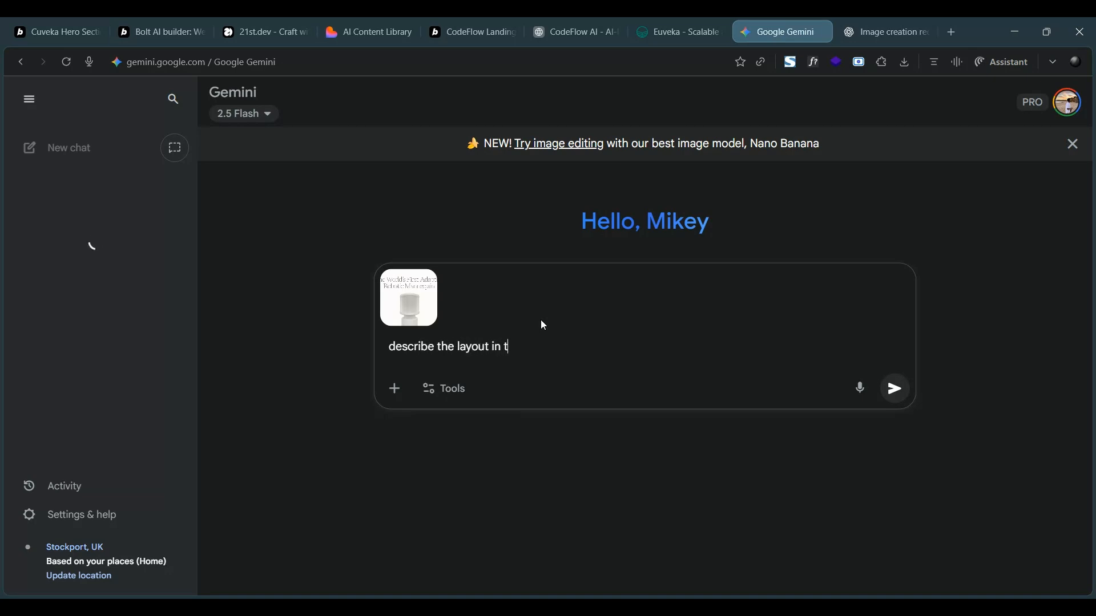
text(he attched image of a )
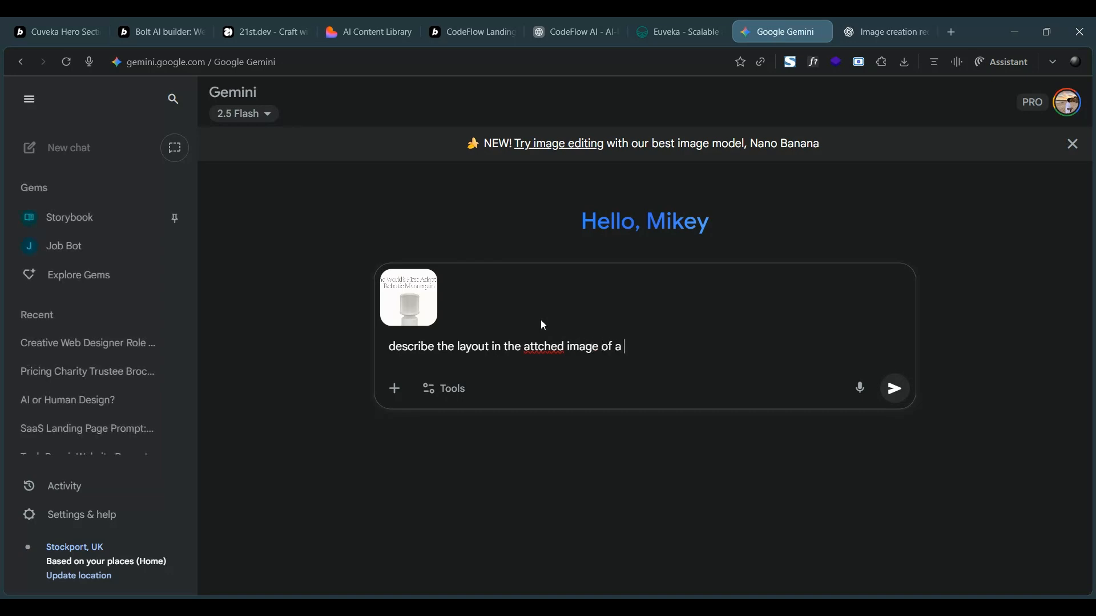
text(website section)
key(Return)
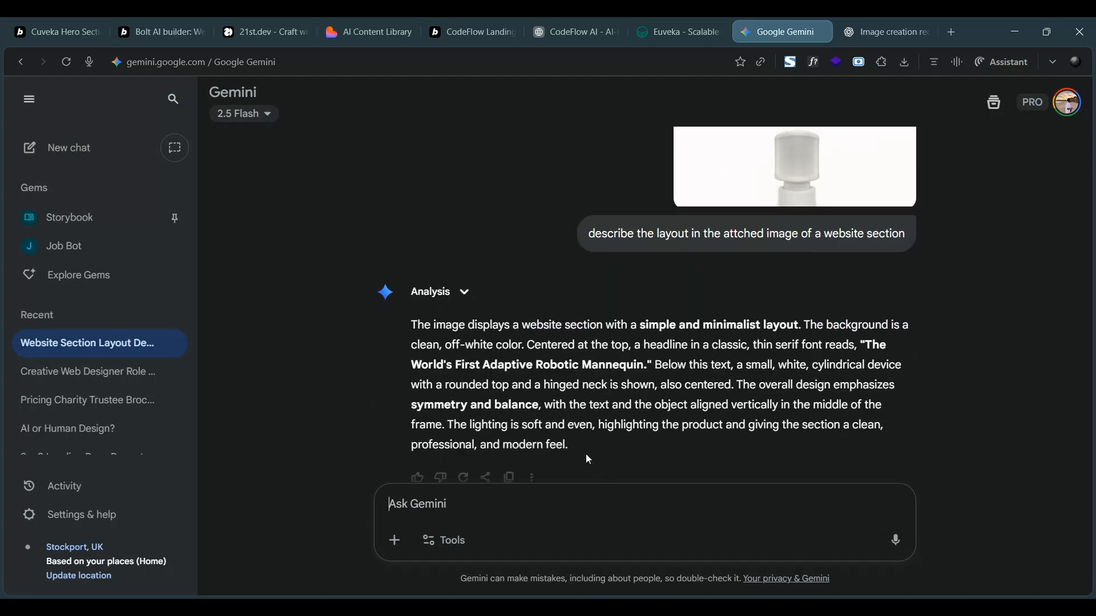
Select Gemini's full layout description and switch to the Bolt AI builder page
drag(583, 451, 399, 345)
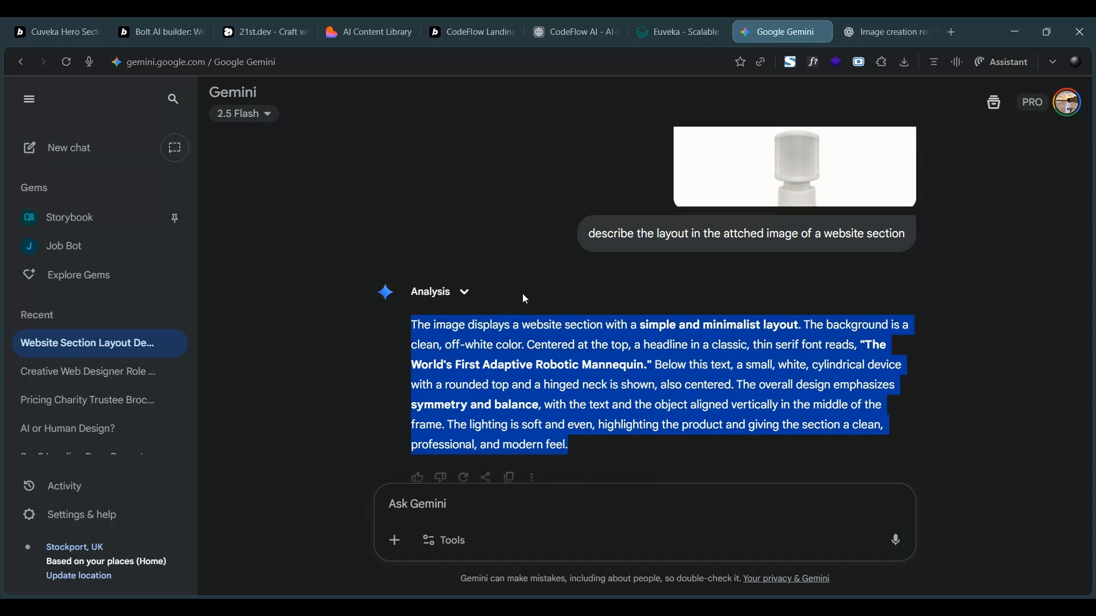
click(155, 17)
Examine the i2a Studios website from its hero section to the "Elevate Your Brand's Experience Online" banner and back
click(465, 33)
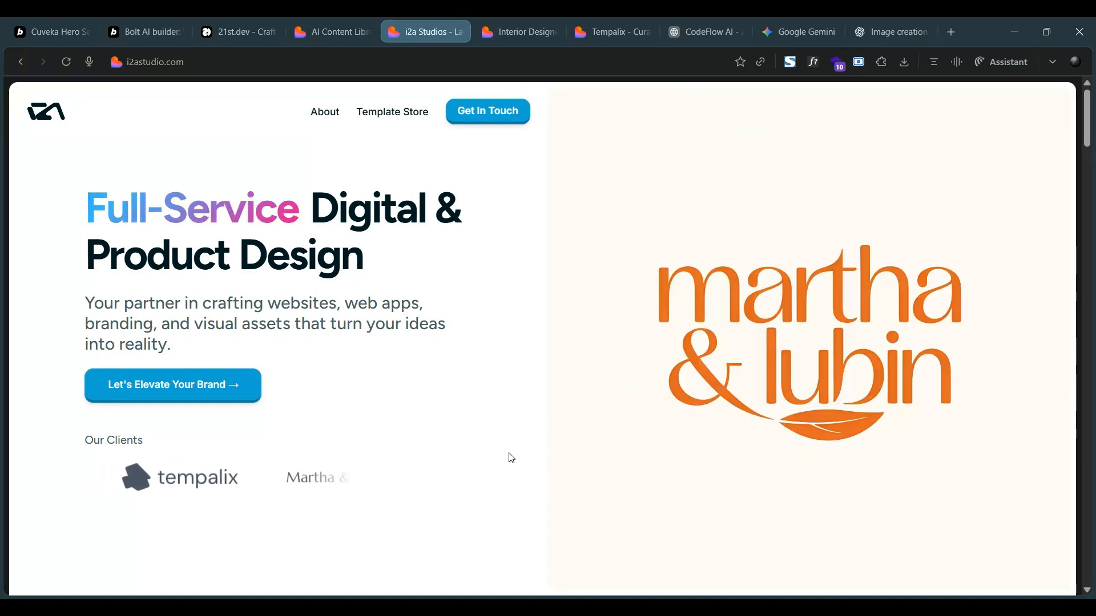
scroll(511, 458, down, 2)
scroll(511, 458, down, 2)
scroll(509, 454, down, 3)
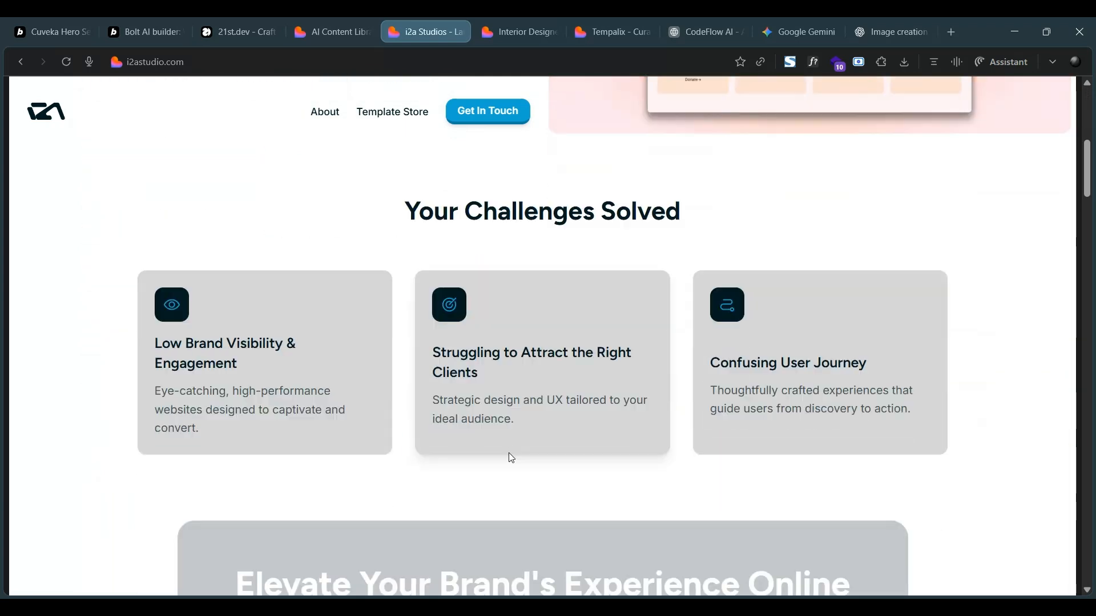
scroll(509, 456, down, 1)
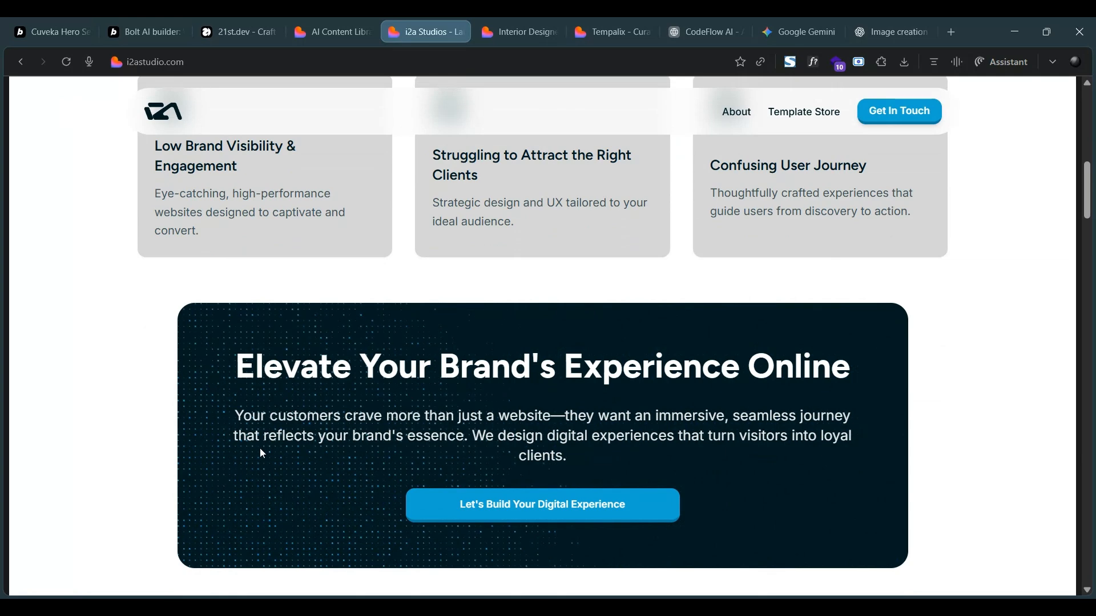
scroll(440, 265, up, 10)
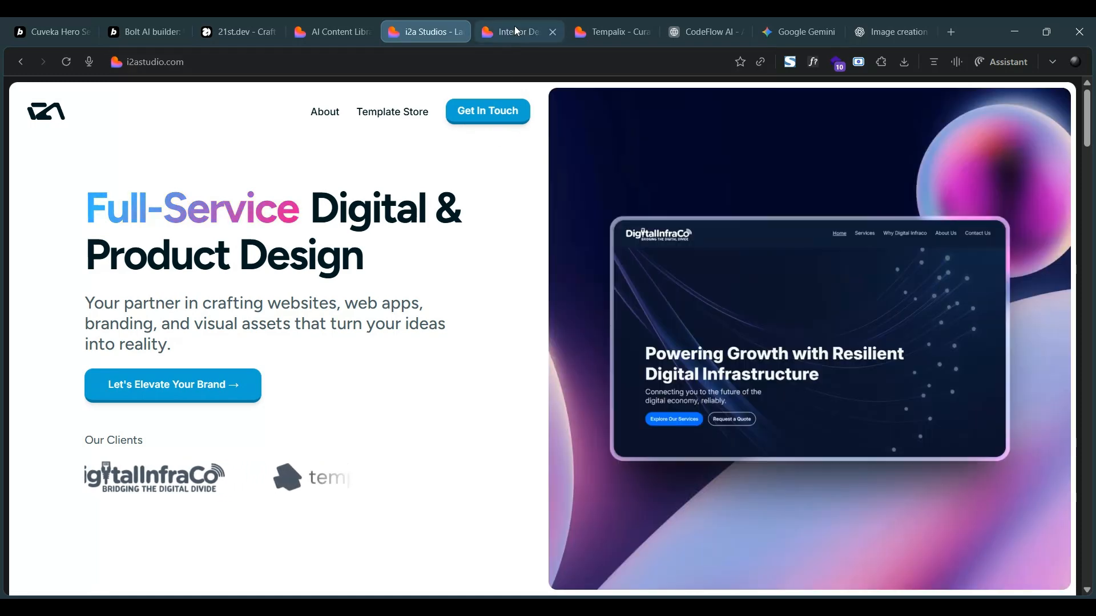
Switch to the interior design site and examine how its "Transform Your Space" hero and floating images behave
click(515, 25)
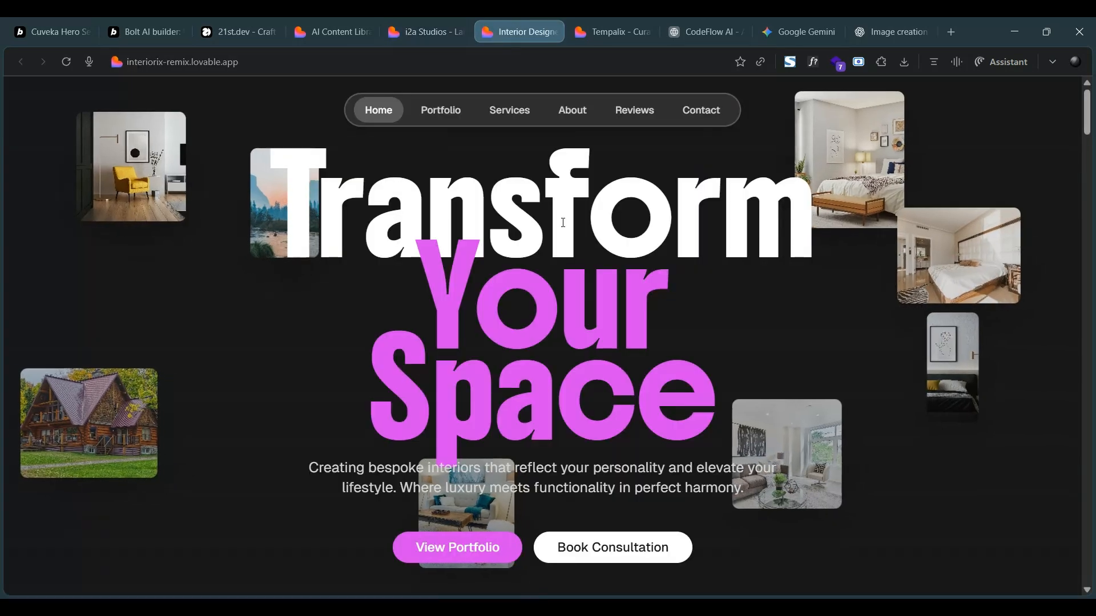
scroll(581, 373, down, 3)
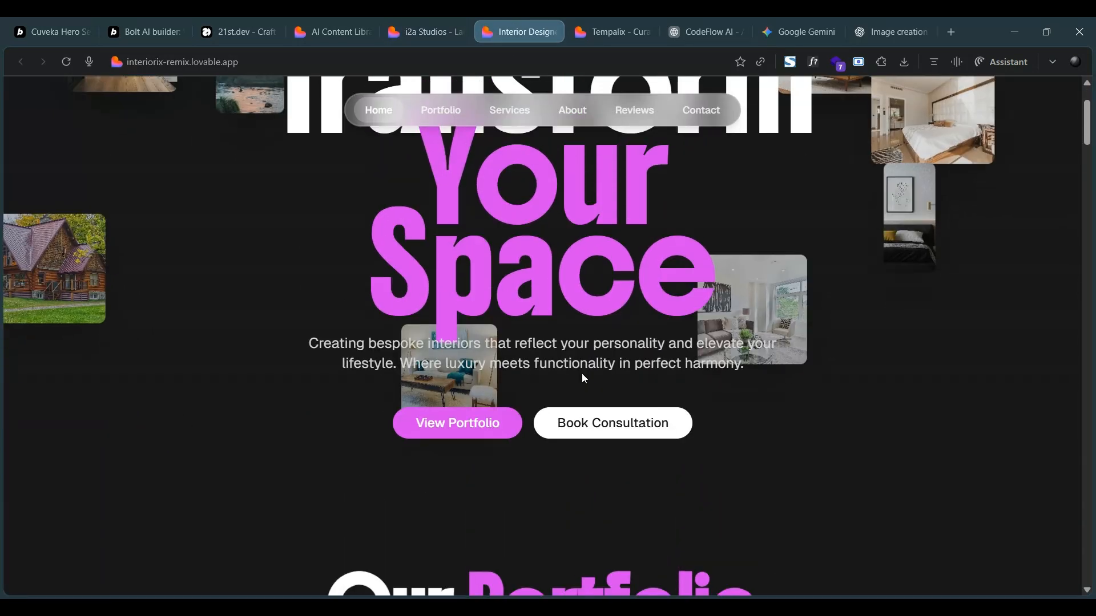
scroll(584, 379, up, 3)
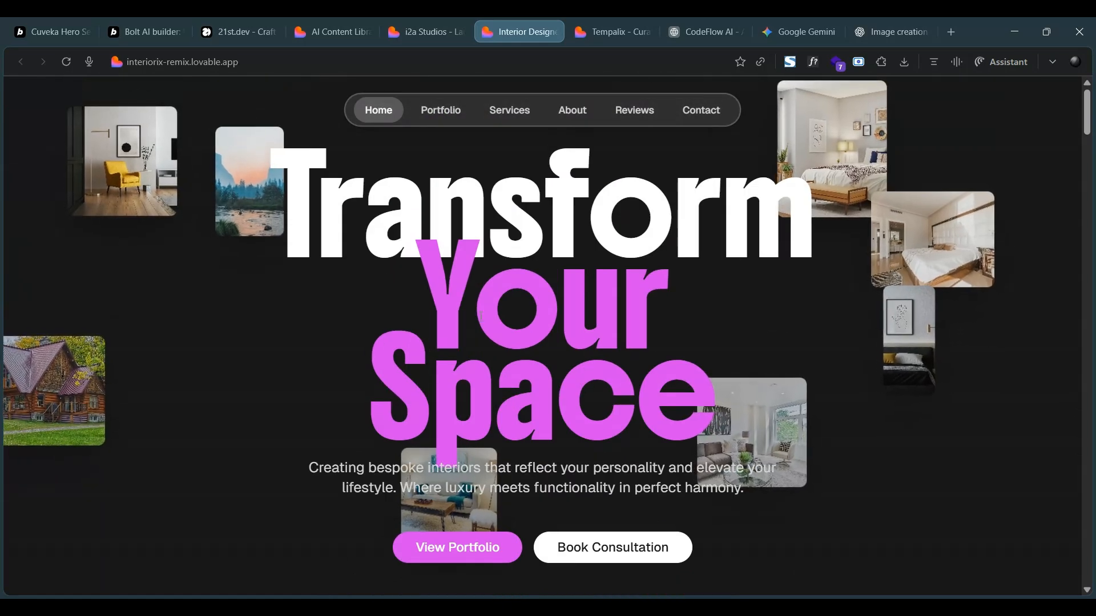
scroll(482, 314, down, 1)
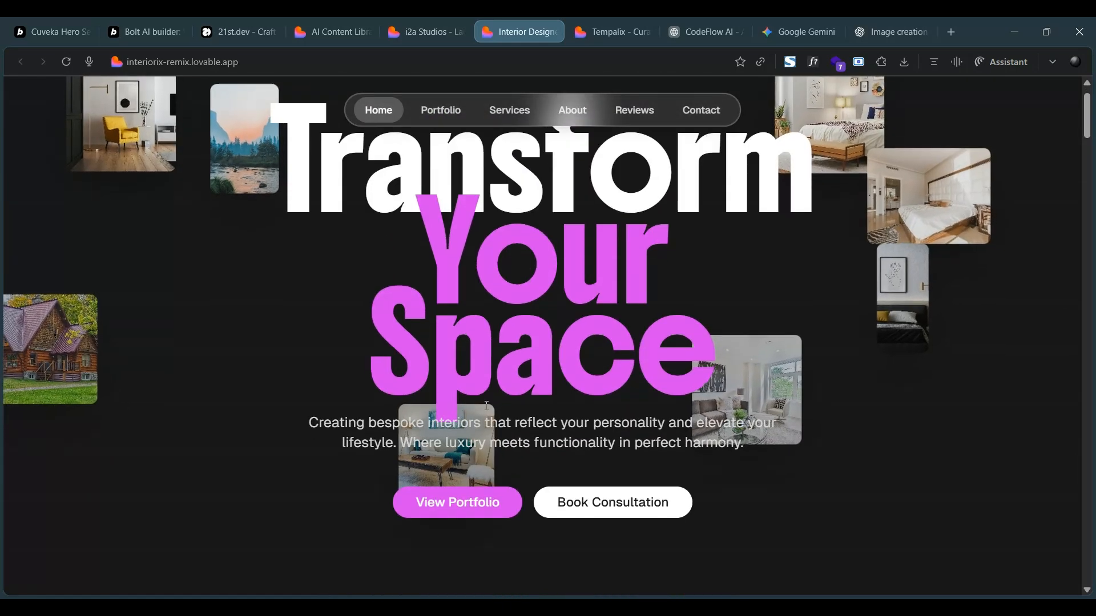
Examine the interior design site's portfolio section and its featured projects list down to the start of the services section
scroll(609, 382, down, 12)
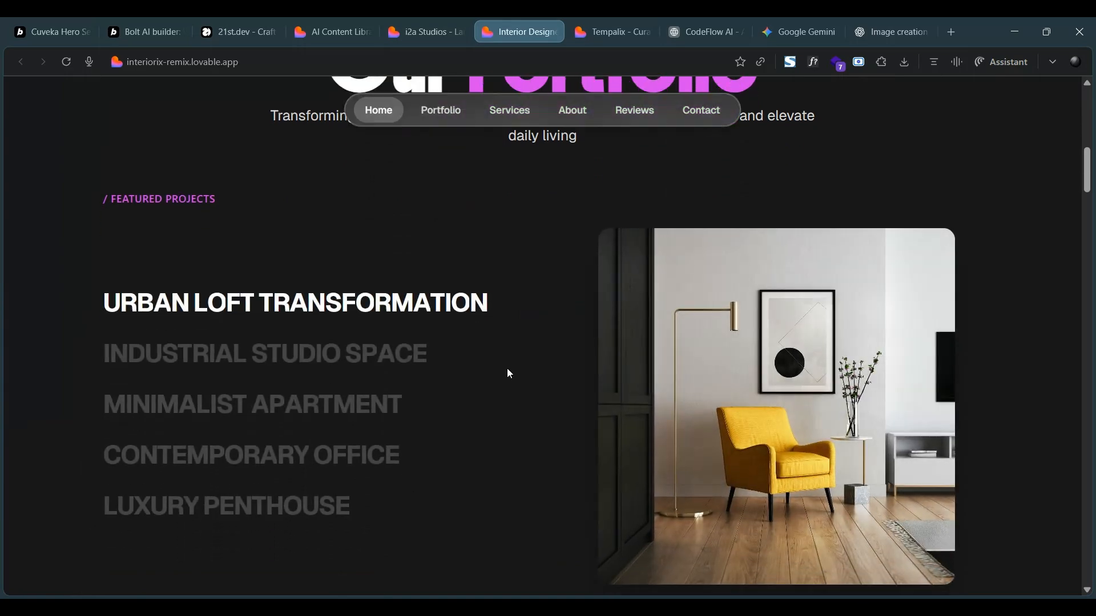
scroll(421, 408, down, 5)
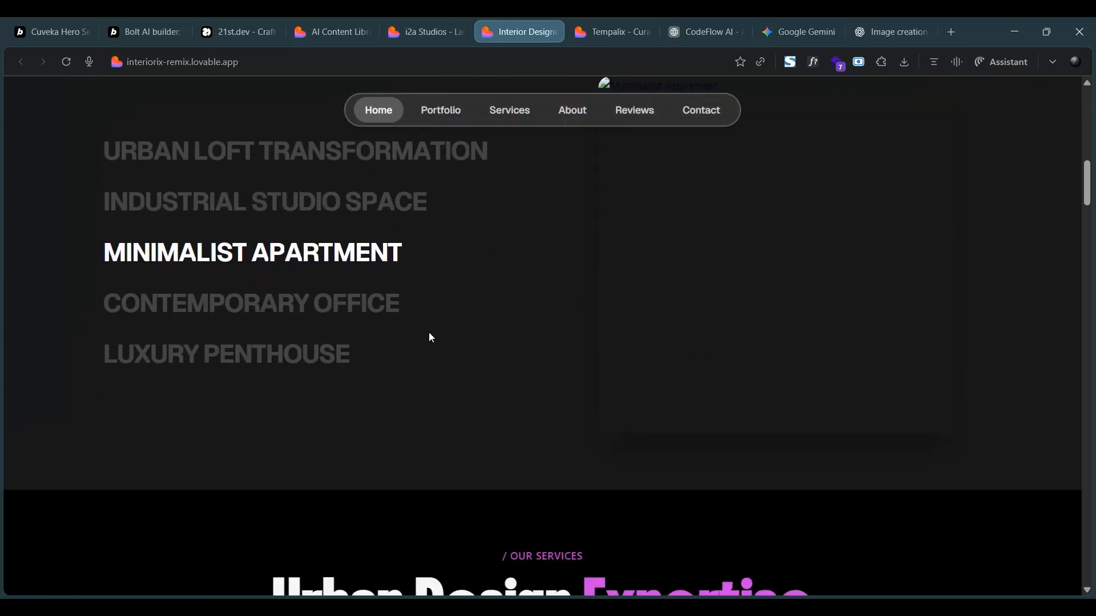
Switch to the Tempalix site and examine it from the hero through the workflow steps to the "Why you need Tempalix" section
click(601, 32)
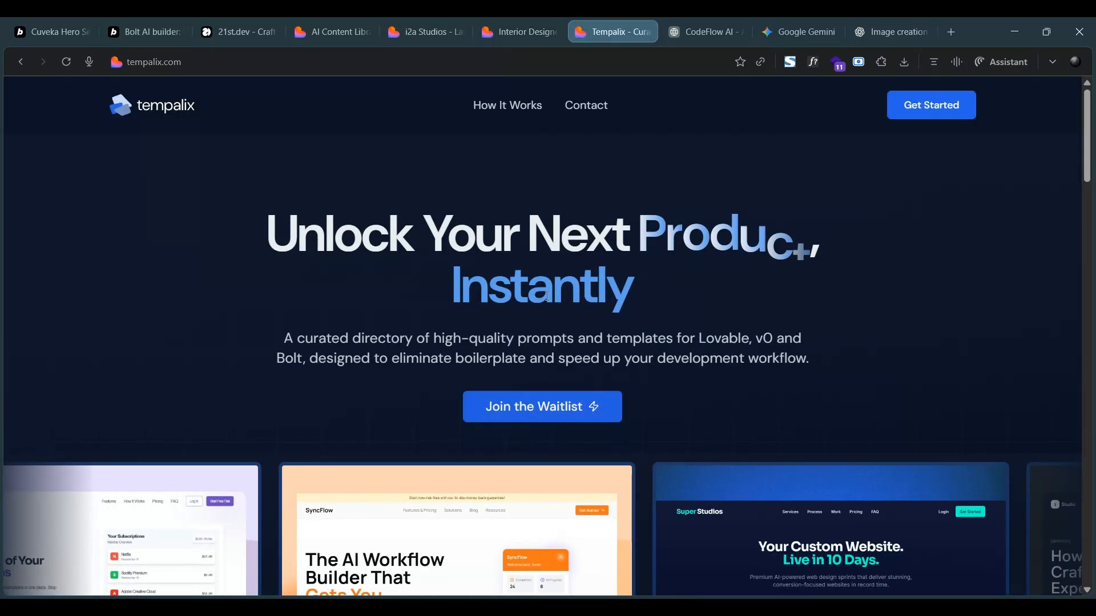
scroll(546, 296, down, 6)
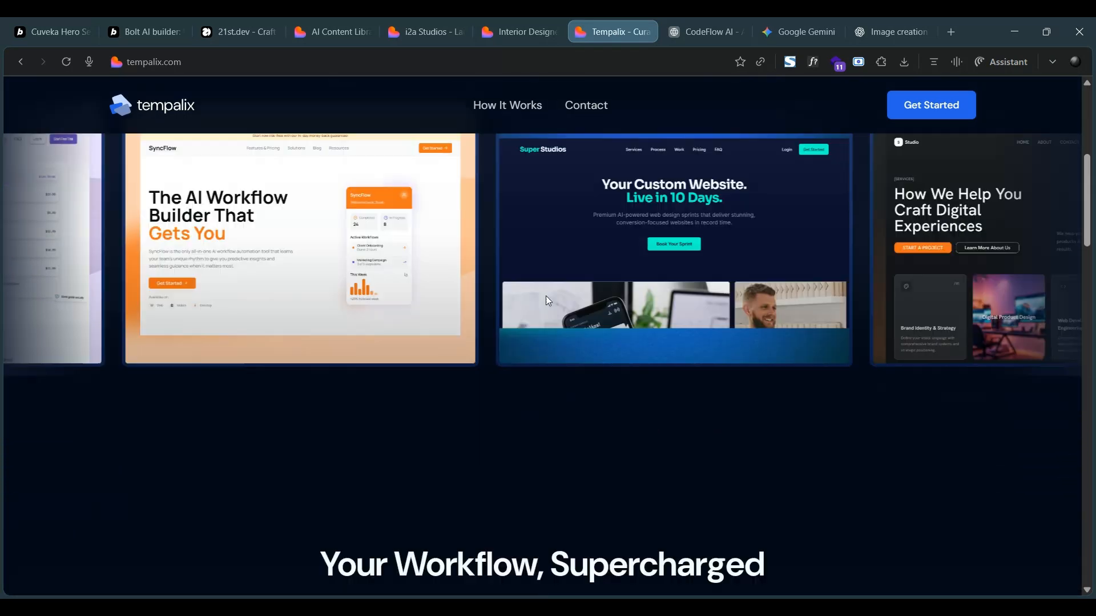
scroll(545, 296, down, 8)
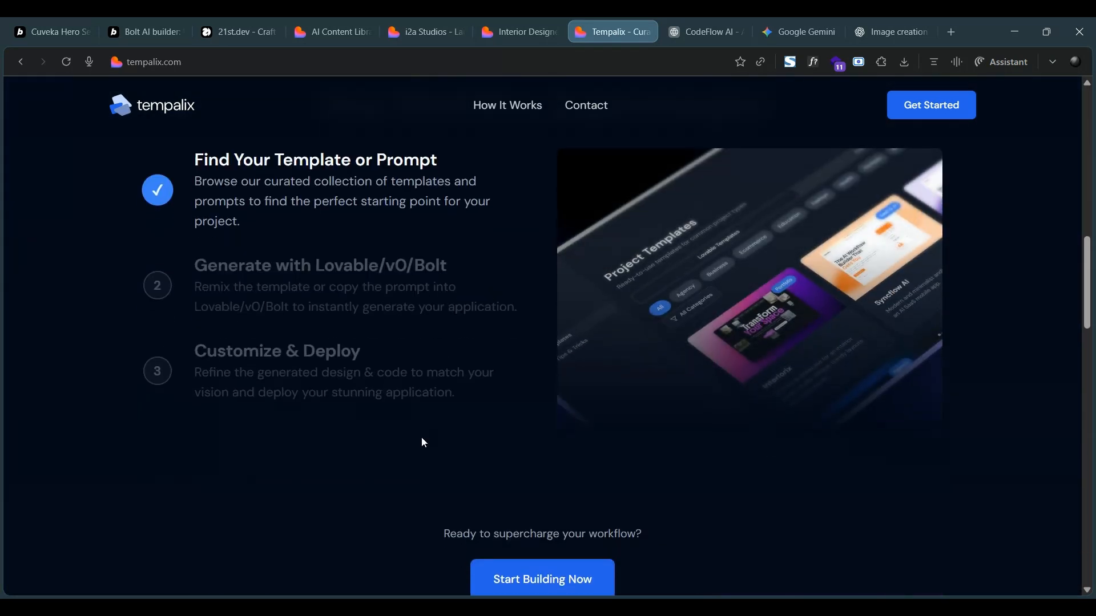
scroll(424, 443, down, 6)
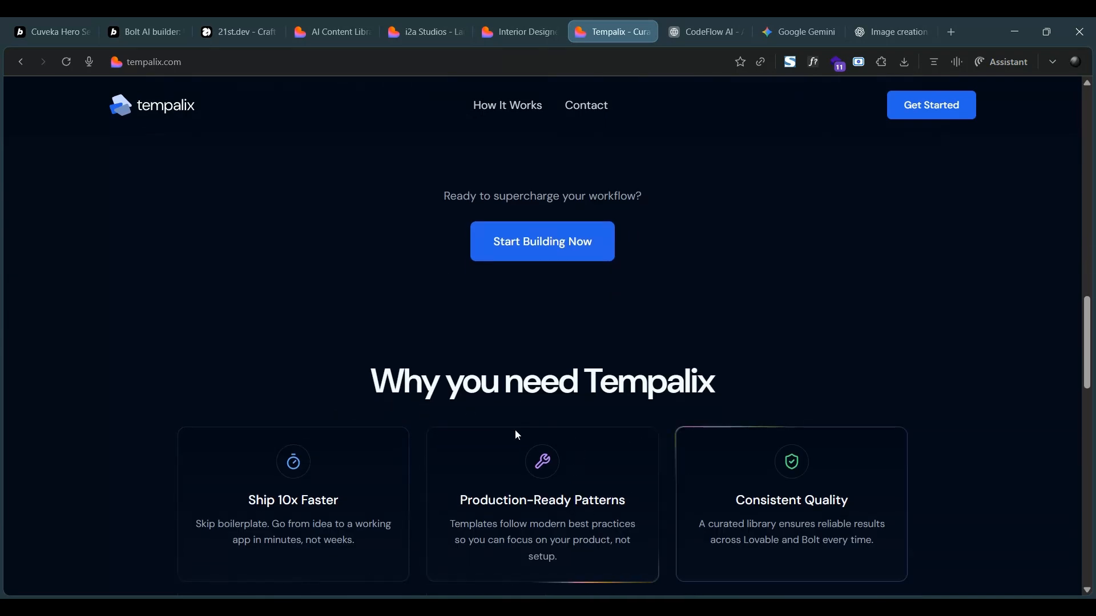
View the CodeFlow AI site's hero section and return to the Cuveka hero section preview in Bolt
click(680, 39)
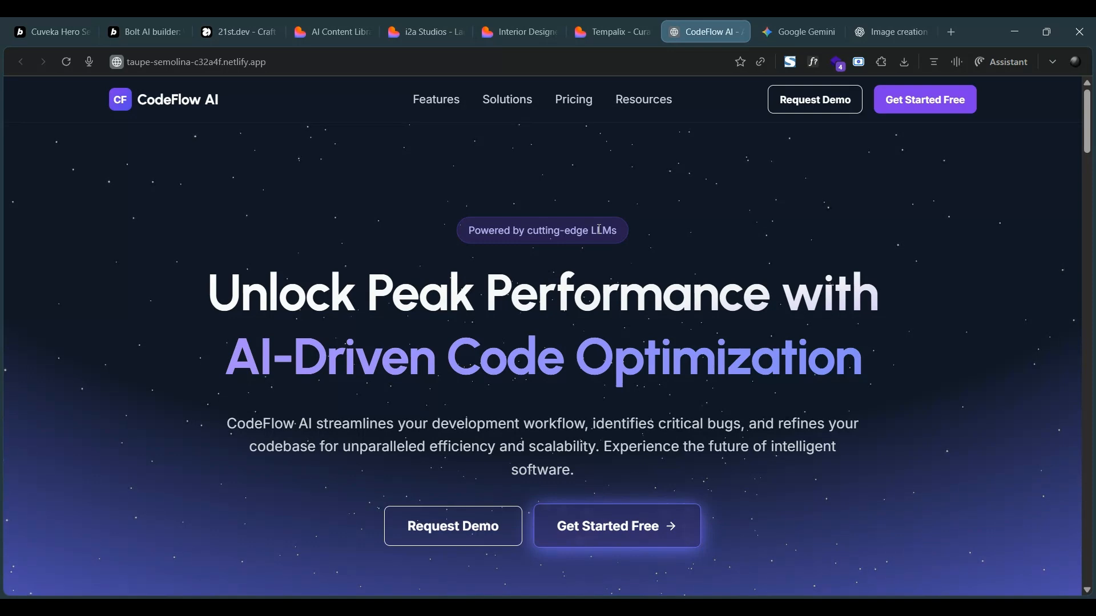
key(ctrl+1)
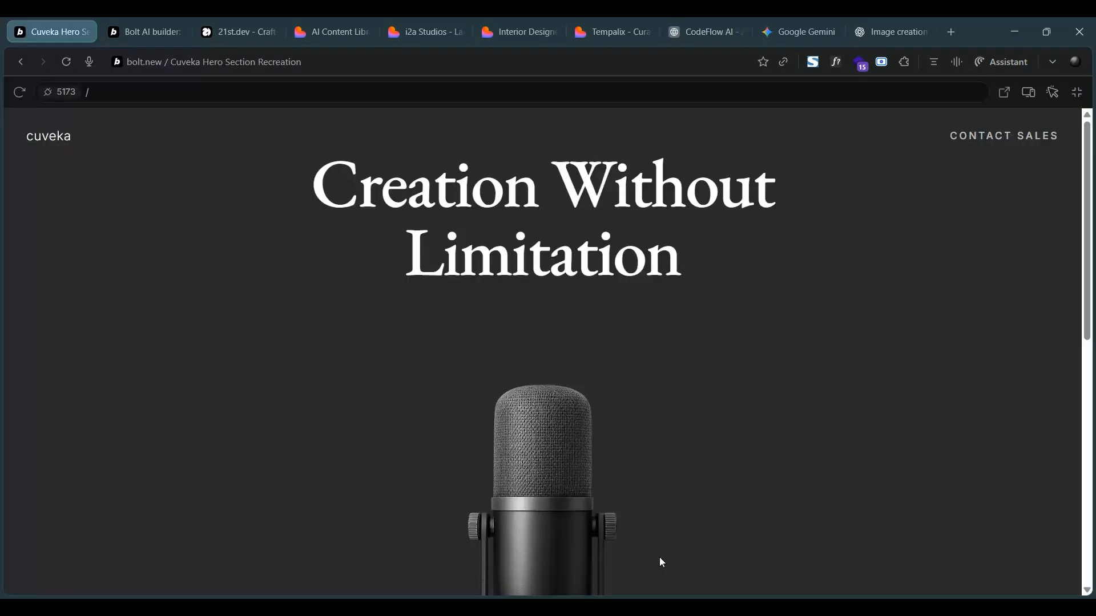